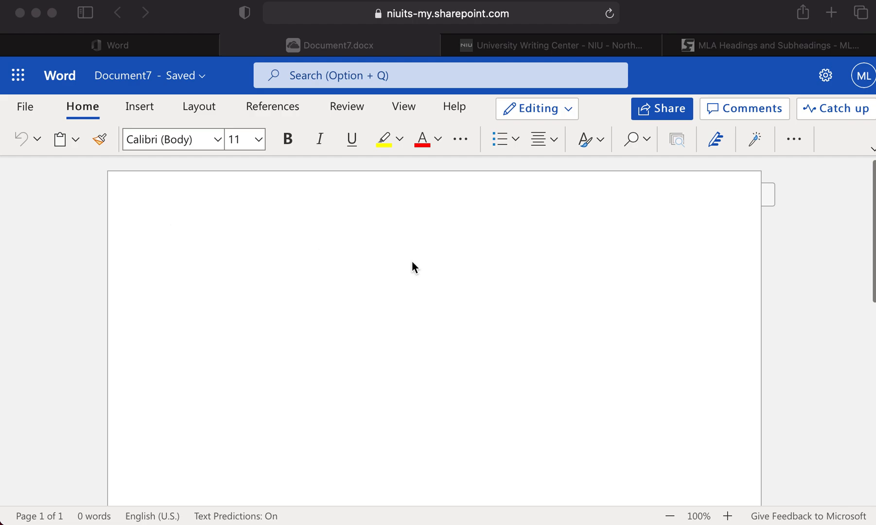
Step: Apply custom page margins of 1" at the top, bottom, left and right of the document
{"action": "scroll", "coordinate": [551, 262], "scroll_direction": "down", "scroll_amount": 5}
{"action": "scroll", "coordinate": [551, 262], "scroll_direction": "up", "scroll_amount": 5}
{"action": "left_click", "coordinate": [195, 106]}
{"action": "left_click", "coordinate": [196, 107]}
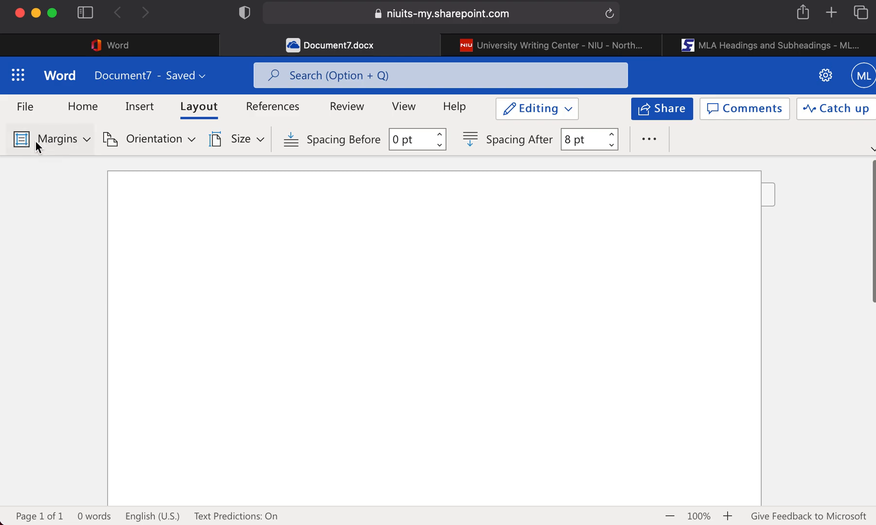
{"action": "left_click", "coordinate": [78, 144]}
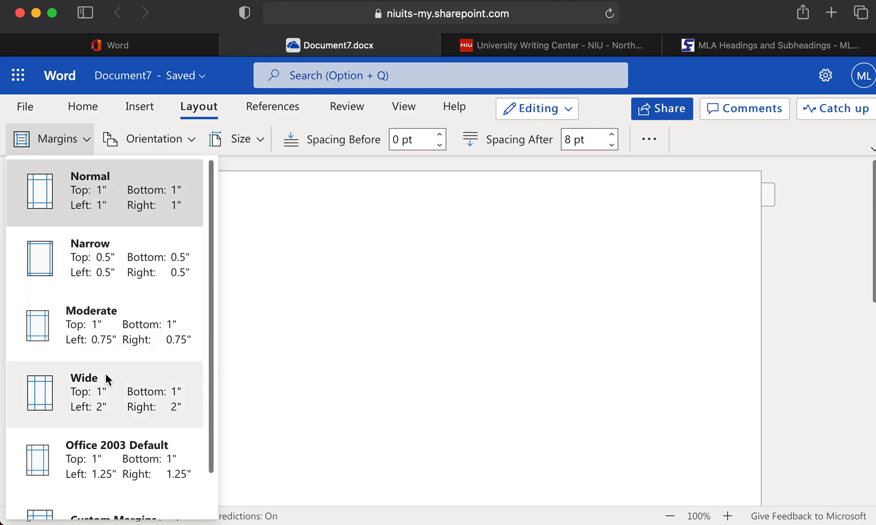
{"action": "scroll", "coordinate": [106, 378], "scroll_direction": "down", "scroll_amount": 2}
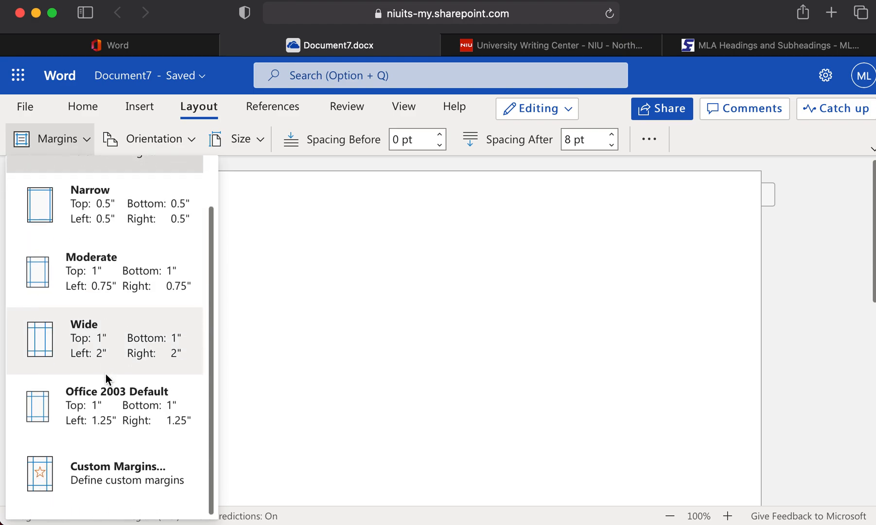
{"action": "left_click", "coordinate": [114, 485]}
{"action": "left_click", "coordinate": [358, 276]}
{"action": "left_click", "coordinate": [367, 297]}
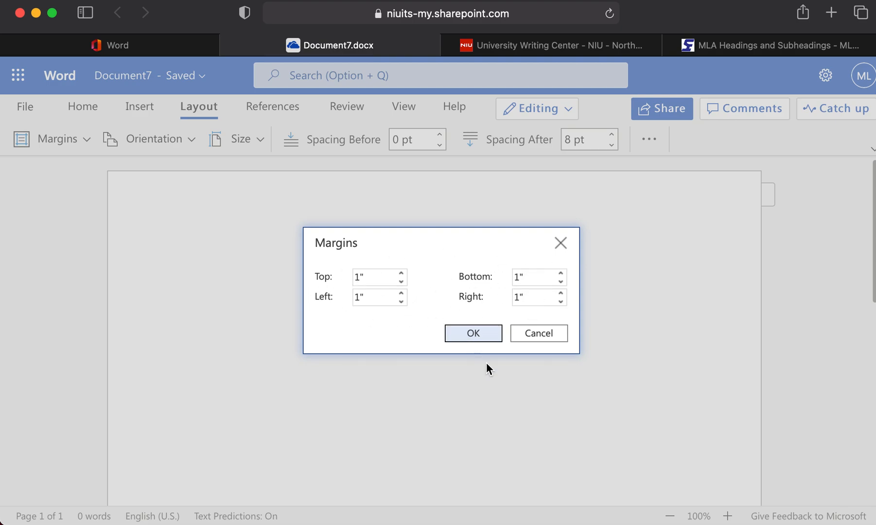
{"action": "left_click", "coordinate": [473, 335]}
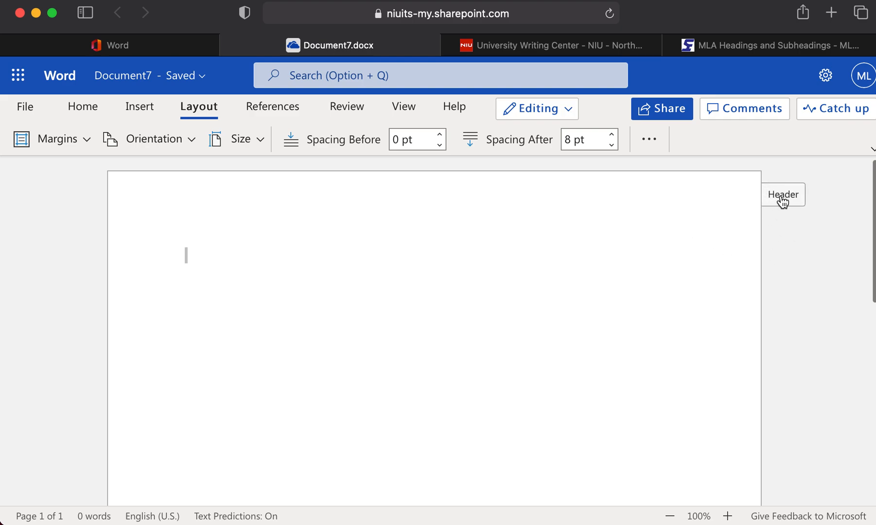
{"action": "scroll", "coordinate": [775, 288], "scroll_direction": "down", "scroll_amount": 10}
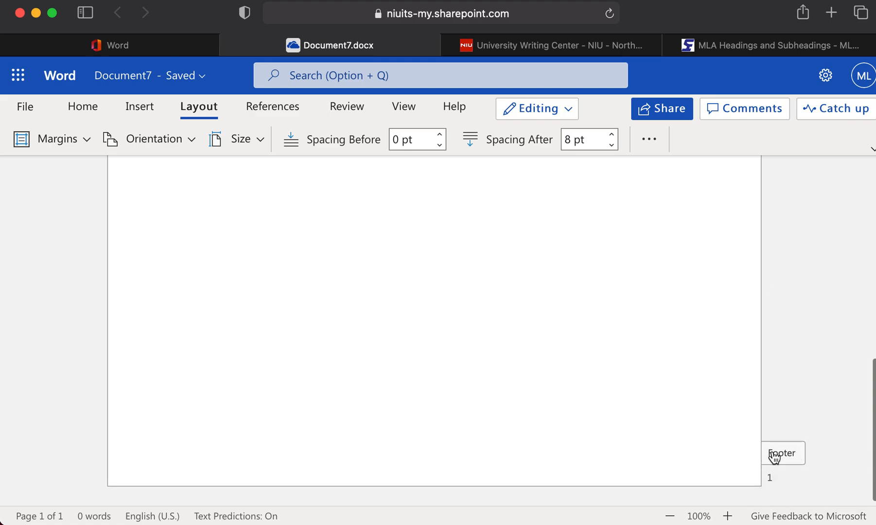
{"action": "scroll", "coordinate": [770, 347], "scroll_direction": "up", "scroll_amount": 5}
{"action": "scroll", "coordinate": [769, 340], "scroll_direction": "up", "scroll_amount": 3}
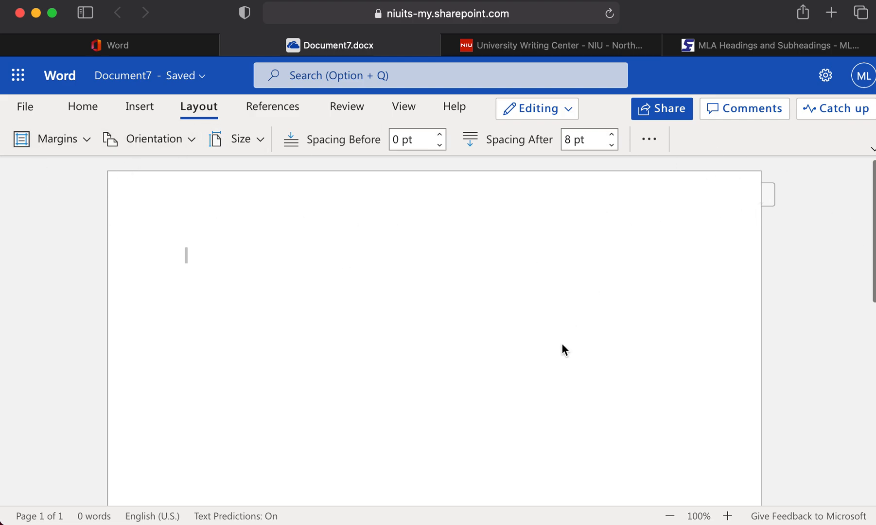
{"action": "scroll", "coordinate": [549, 365], "scroll_direction": "down", "scroll_amount": 8}
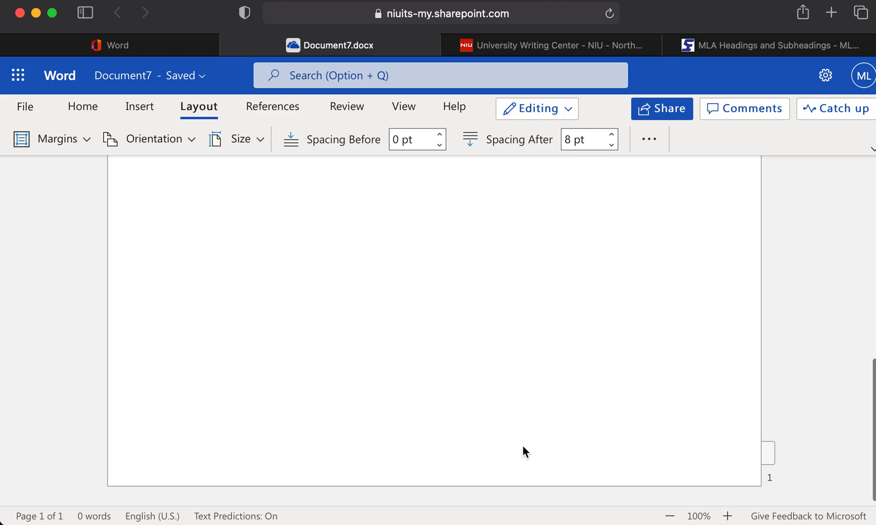
{"action": "scroll", "coordinate": [446, 349], "scroll_direction": "up", "scroll_amount": 8}
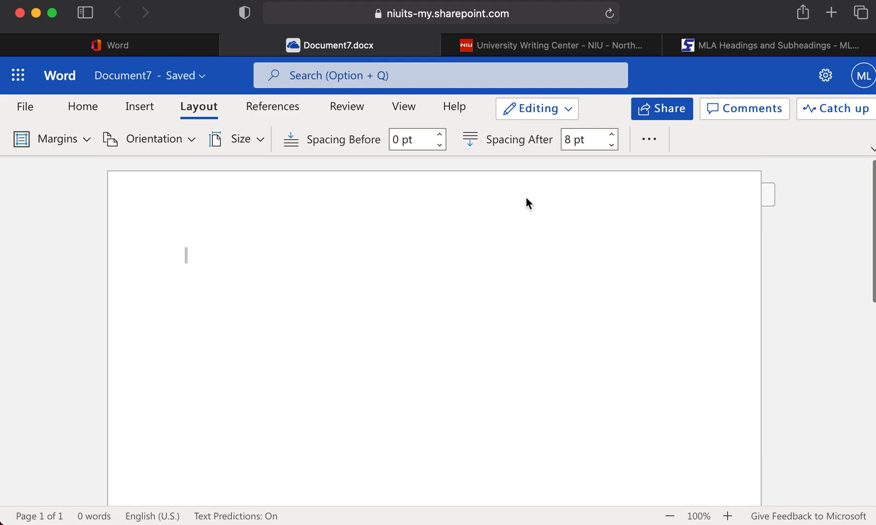
{"action": "left_click", "coordinate": [780, 198]}
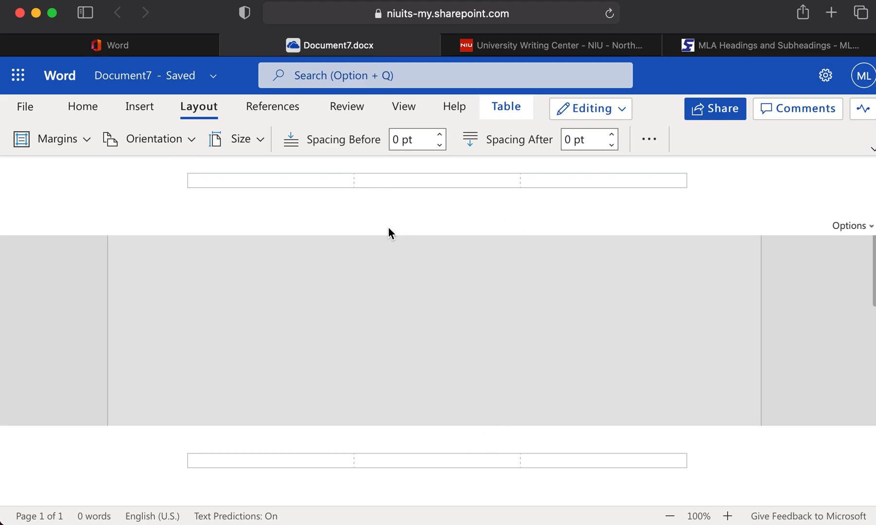
{"action": "double_click", "coordinate": [745, 363]}
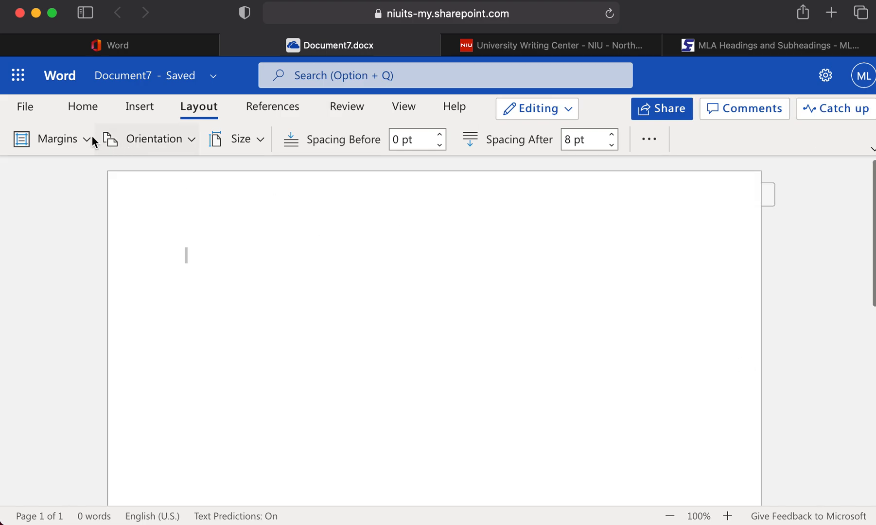
Step: Open the document's header and footer for editing
{"action": "left_click", "coordinate": [139, 107]}
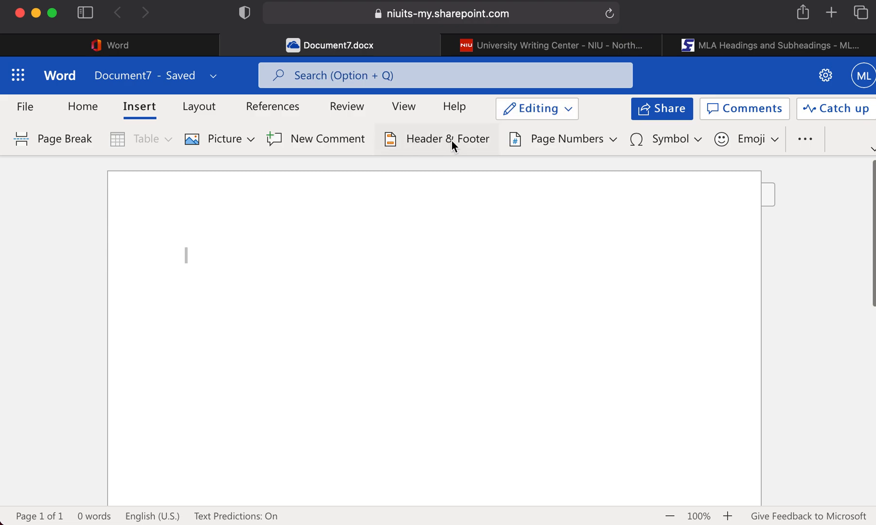
{"action": "left_click", "coordinate": [266, 109]}
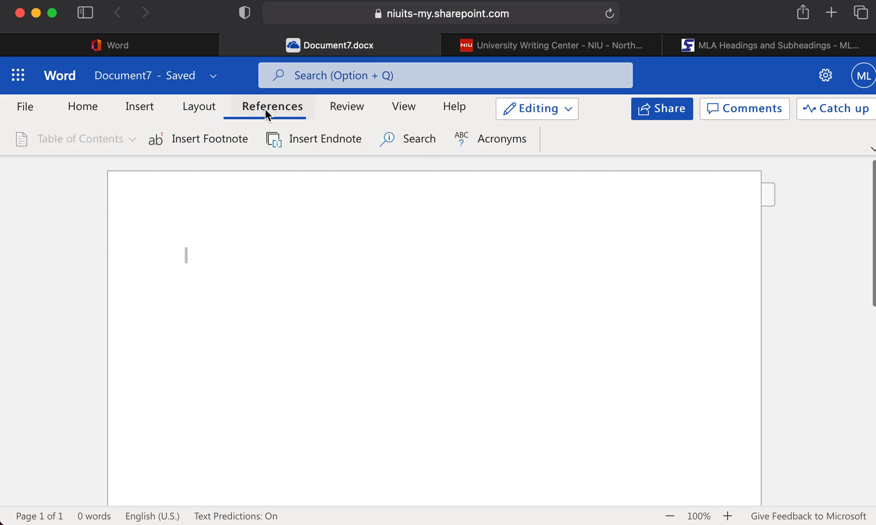
{"action": "left_click", "coordinate": [341, 110]}
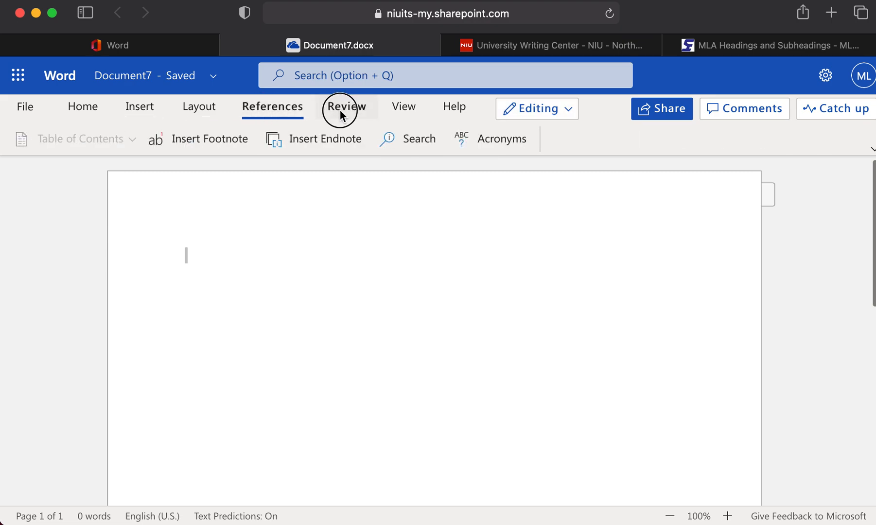
{"action": "left_click", "coordinate": [413, 108]}
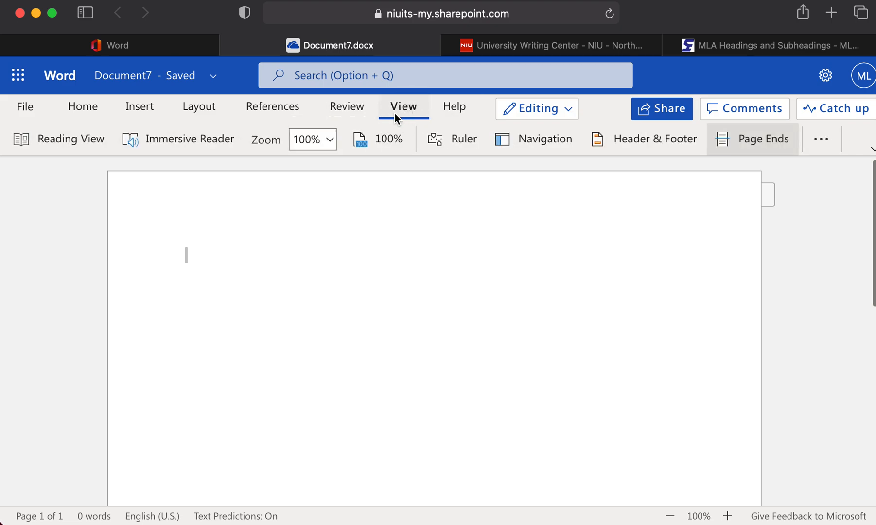
{"action": "left_click", "coordinate": [622, 139]}
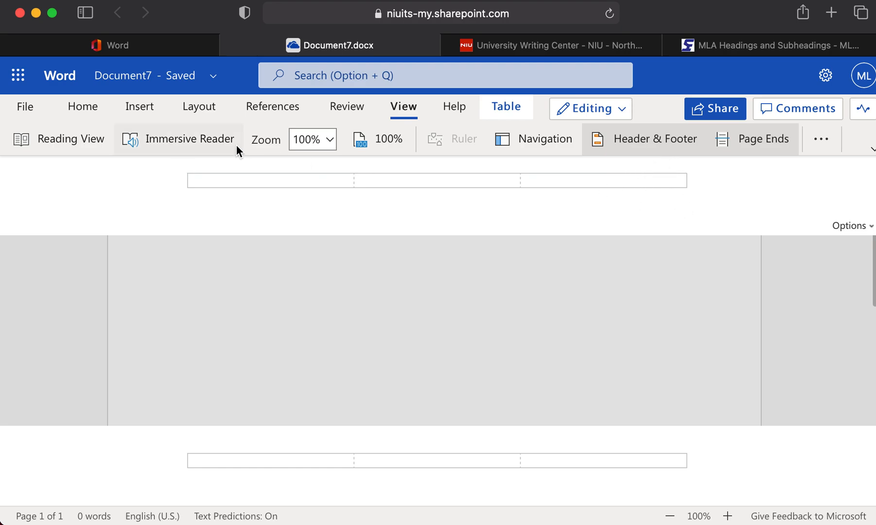
Step: Add an automatic page number to the right side of the header
{"action": "left_click", "coordinate": [144, 108]}
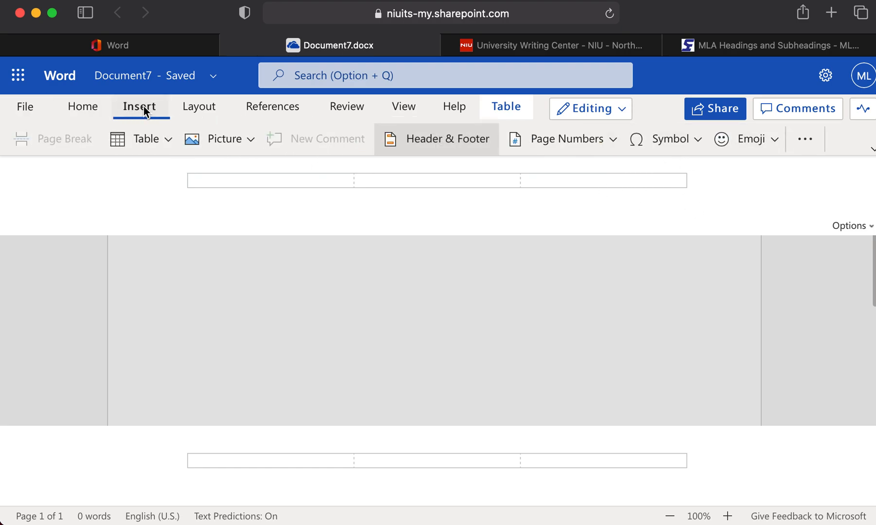
{"action": "left_click", "coordinate": [448, 145]}
{"action": "left_click", "coordinate": [612, 141]}
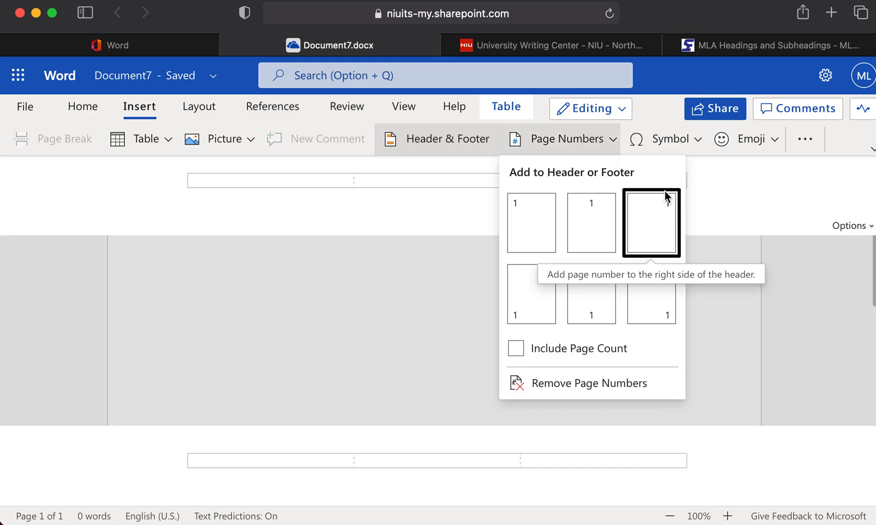
{"action": "left_click", "coordinate": [658, 227]}
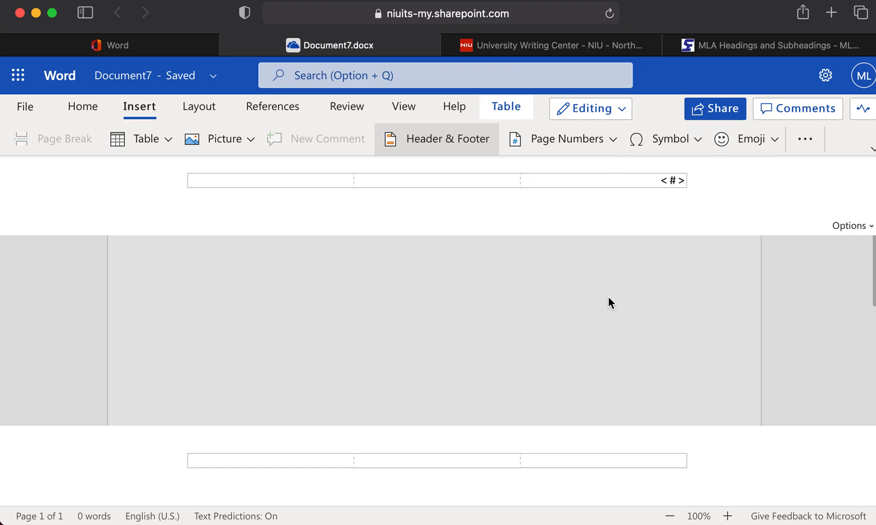
Step: Enter the author's last name and a space directly before the page number in the header
{"action": "left_click", "coordinate": [654, 179]}
{"action": "type", "text": "1"}
{"action": "key", "text": "BackSpace"}
{"action": "left_click", "coordinate": [653, 181]}
{"action": "left_click_drag", "start_coordinate": [653, 180], "coordinate": [684, 181]}
{"action": "left_click", "coordinate": [650, 182]}
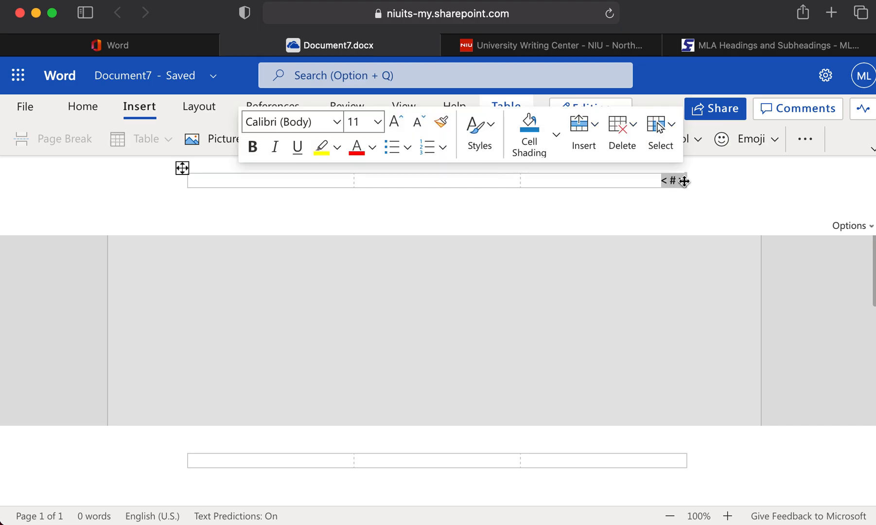
{"action": "left_click", "coordinate": [684, 181]}
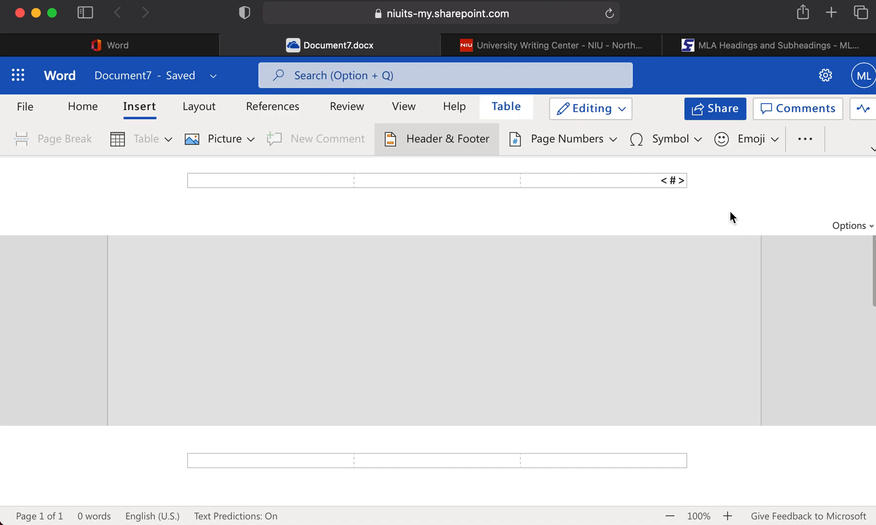
{"action": "type", "text": "Lorch"}
Step: Switch to the Different First Page header option and compare the First Page and Other Pages headers
{"action": "left_click", "coordinate": [853, 226]}
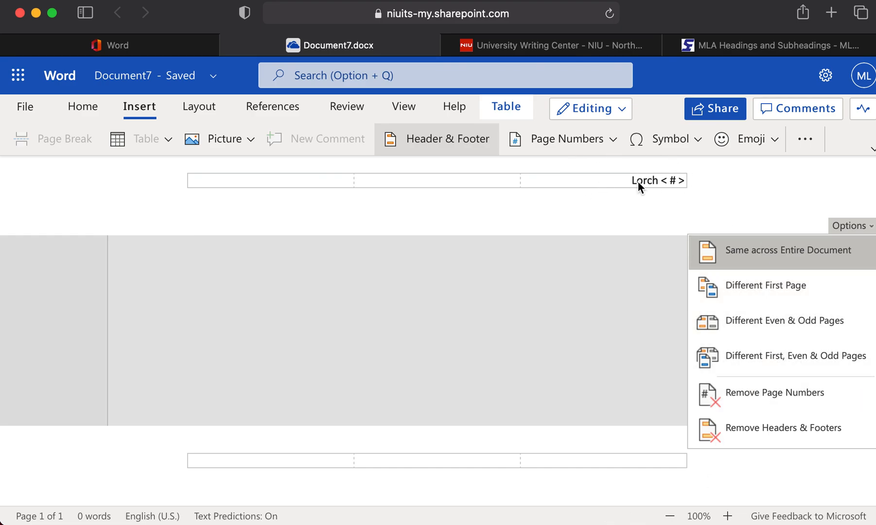
{"action": "left_click", "coordinate": [778, 289]}
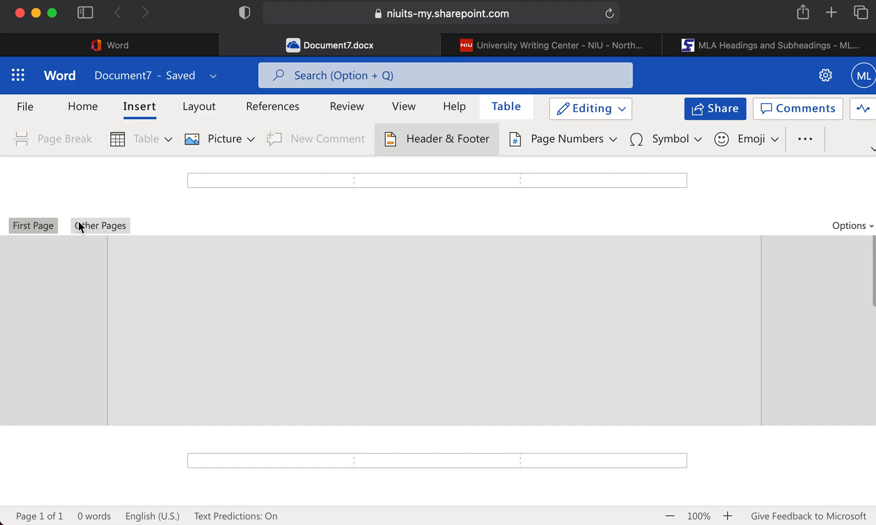
{"action": "left_click", "coordinate": [101, 226]}
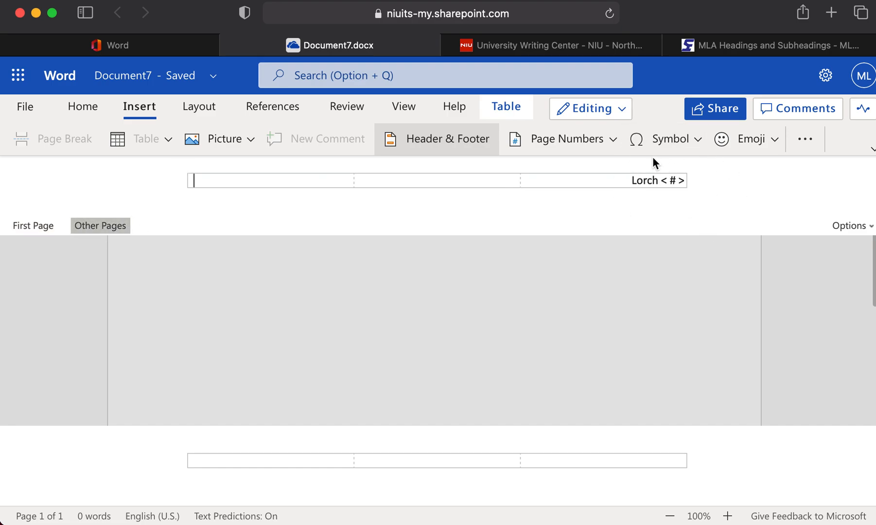
{"action": "left_click", "coordinate": [30, 227]}
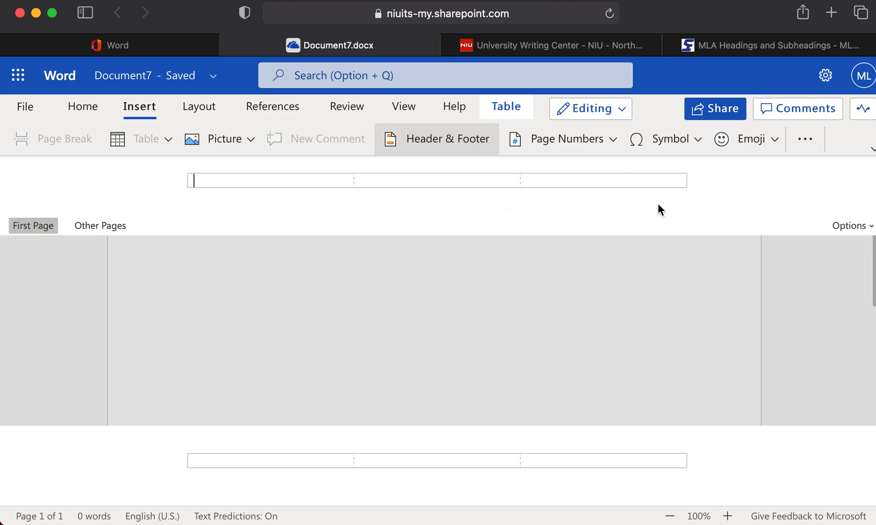
{"action": "left_click", "coordinate": [87, 225]}
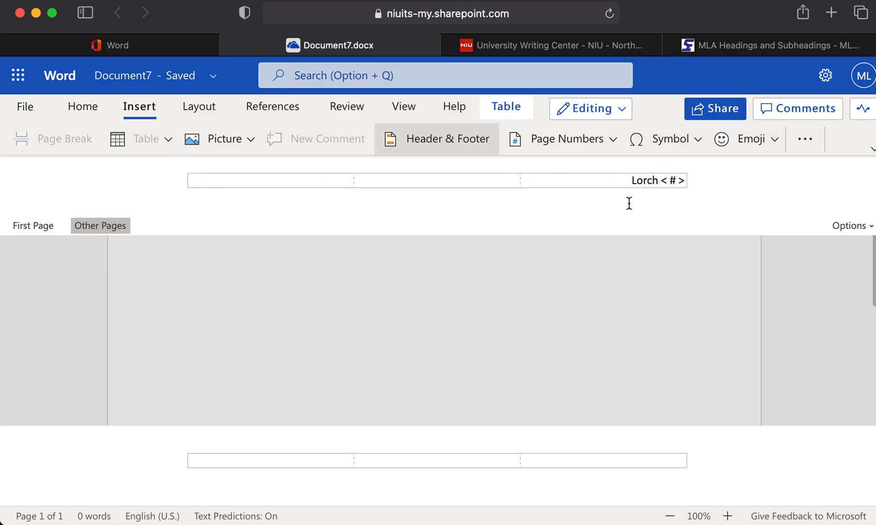
{"action": "left_click", "coordinate": [23, 227]}
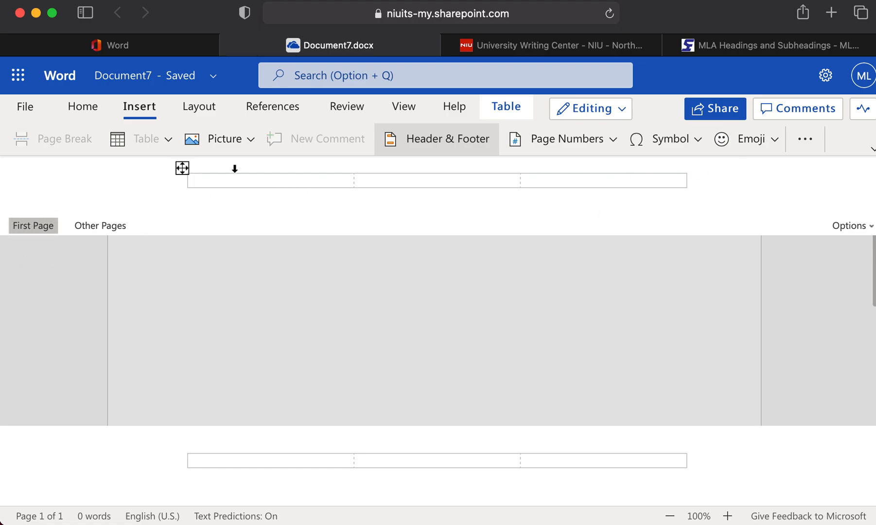
{"action": "left_click", "coordinate": [82, 225]}
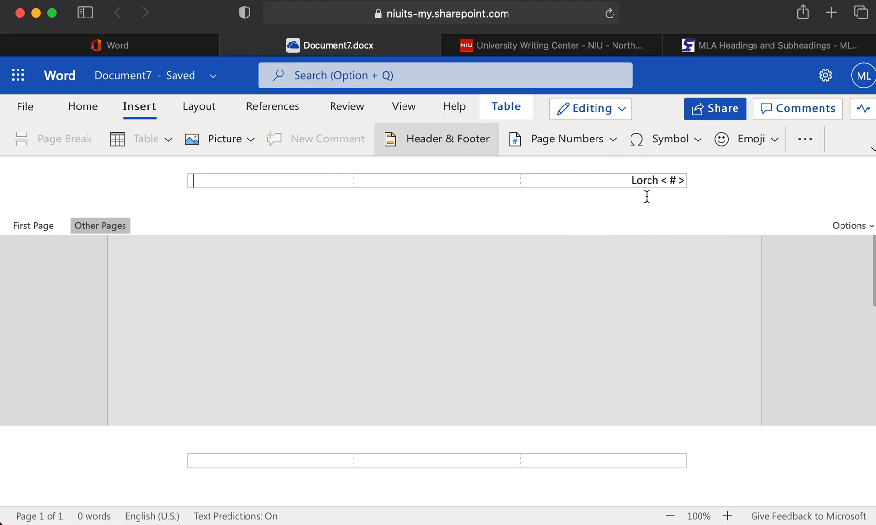
Step: Set the header to Same across Entire Document and return to the document body
{"action": "left_click", "coordinate": [844, 226]}
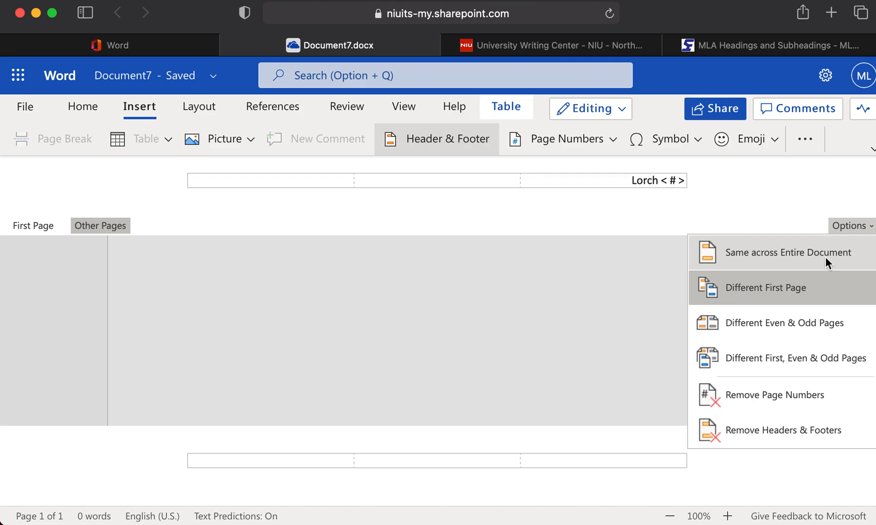
{"action": "left_click", "coordinate": [790, 255]}
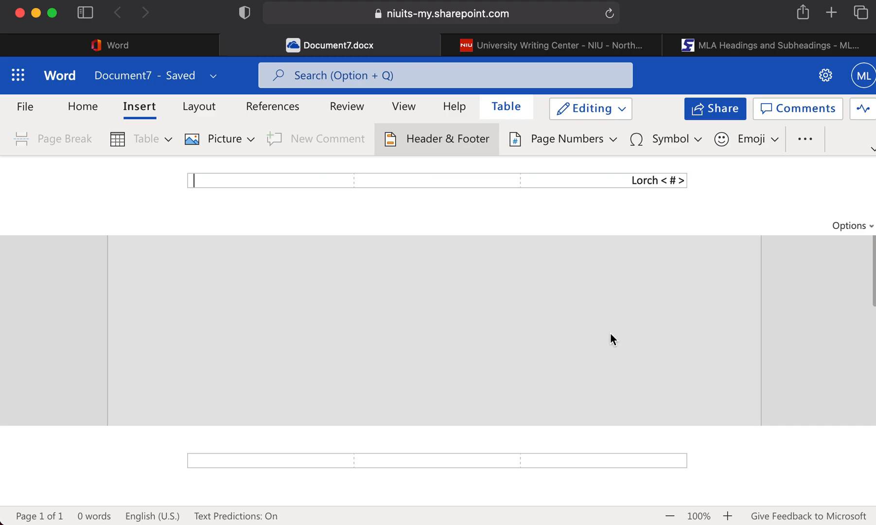
{"action": "left_click", "coordinate": [640, 320]}
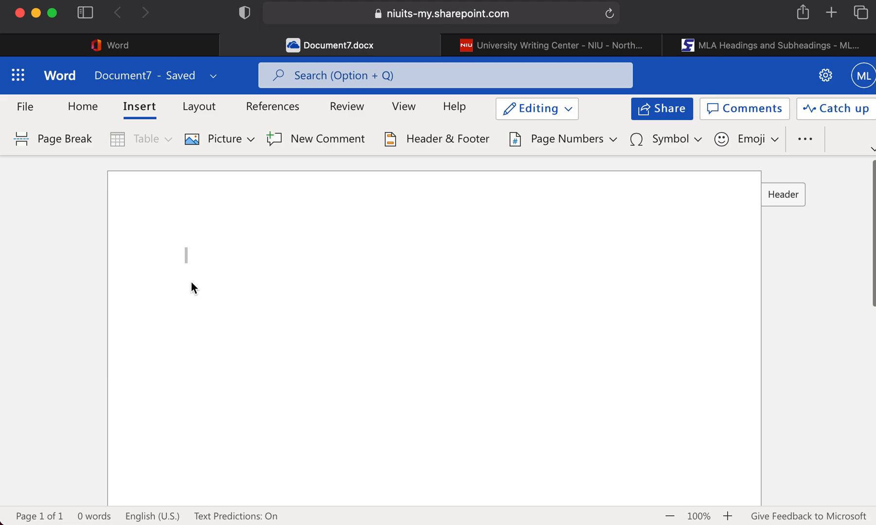
Step: Enter four heading lines at the start of the page: Your Name, Instructor's name, Course name, and 14 September 2021
{"action": "type", "text": "Your"}
{"action": "type", "text": "Name"}
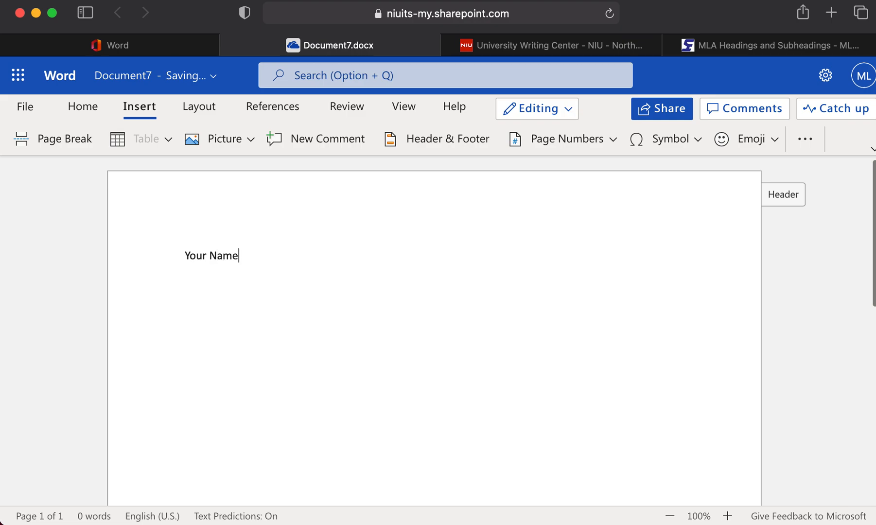
{"action": "key", "text": "Return"}
{"action": "type", "text": "Instructor's name"}
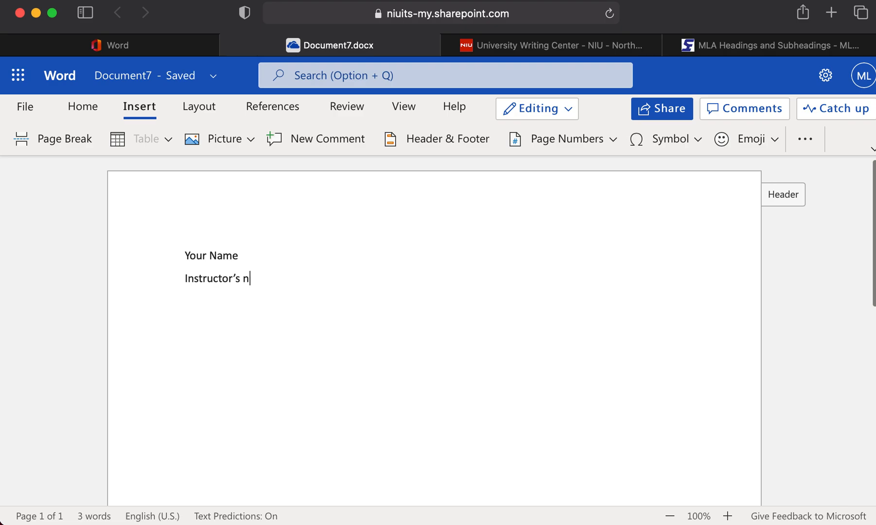
{"action": "key", "text": "Return"}
{"action": "type", "text": "Course name"}
{"action": "key", "text": "Return"}
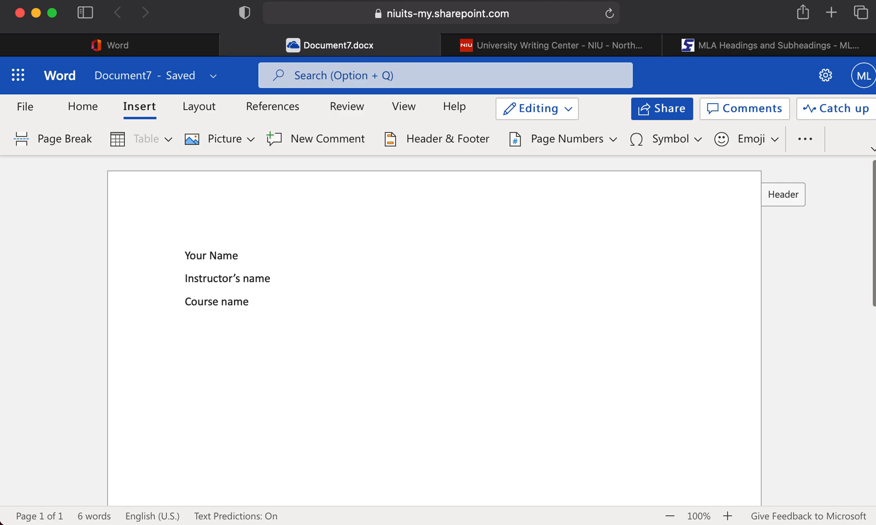
{"action": "type", "text": "14 September "}
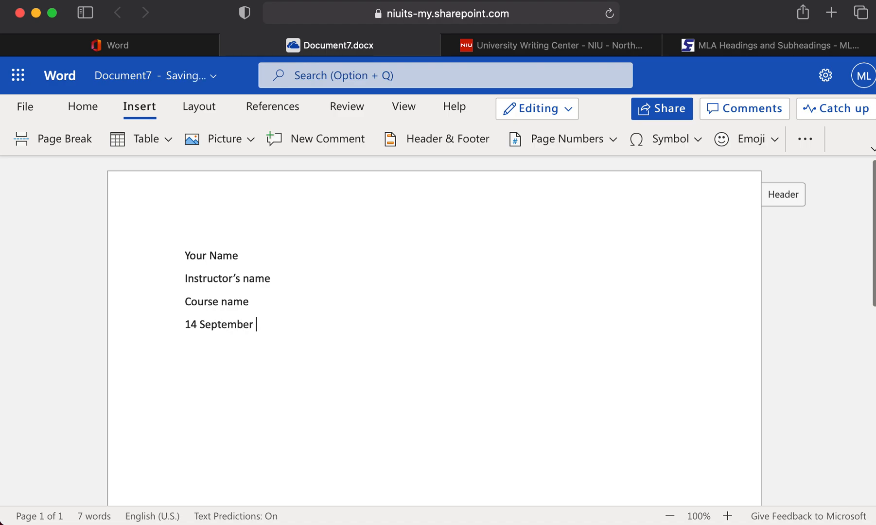
{"action": "type", "text": "2021"}
Step: Replace the date in the heading with the numeric form 9/14/21
{"action": "left_click_drag", "start_coordinate": [288, 323], "coordinate": [186, 326]}
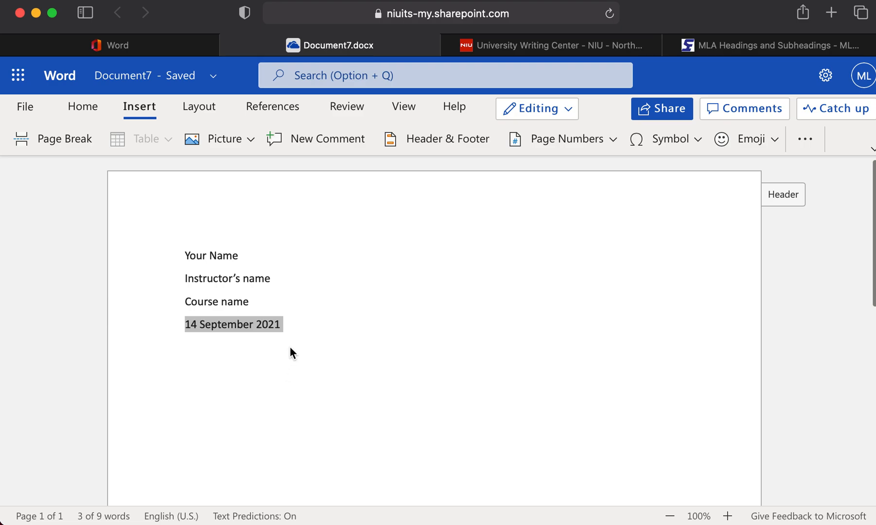
{"action": "key", "text": "BackSpace"}
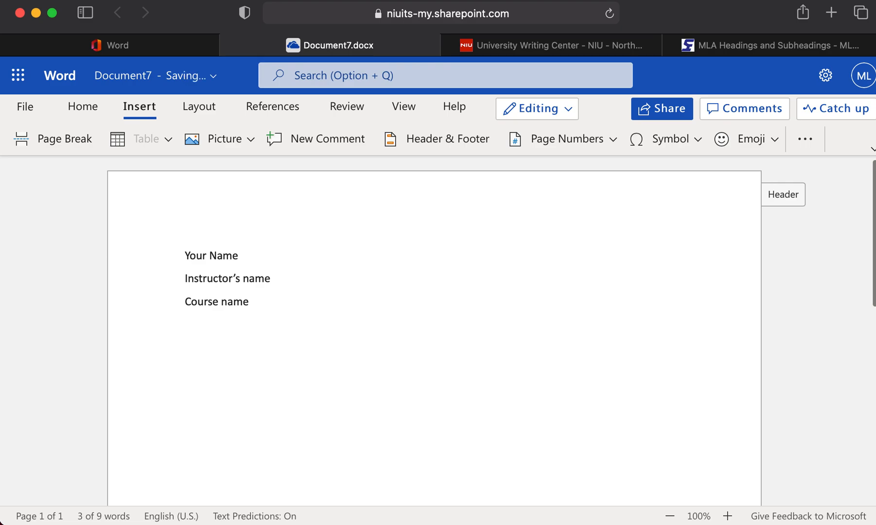
{"action": "type", "text": "8/1"}
{"action": "key", "text": "BackSpace"}
{"action": "key", "text": "BackSpace"}
{"action": "key", "text": "BackSpace"}
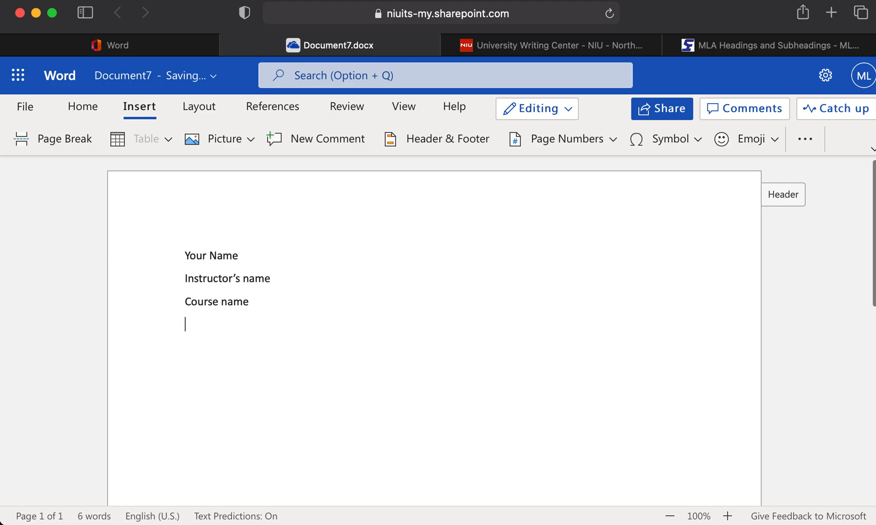
{"action": "type", "text": "9/14/21"}
Step: Replace the numeric date with 14 September 2021 and correct the spelling of the month
{"action": "left_click_drag", "start_coordinate": [229, 325], "coordinate": [167, 323]}
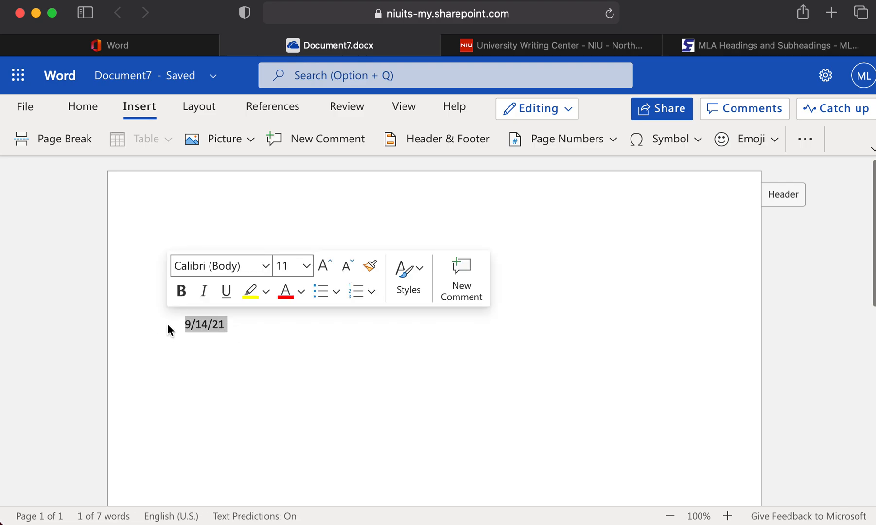
{"action": "type", "text": "14 S"}
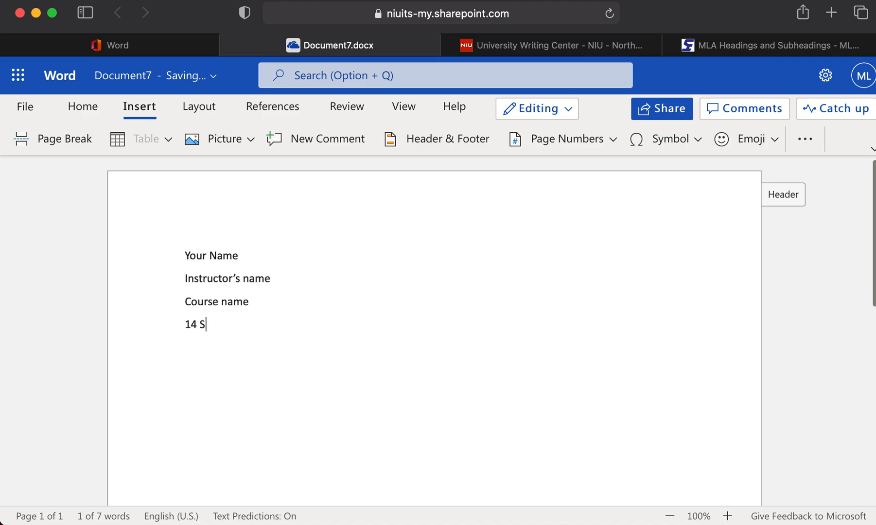
{"action": "type", "text": "epterber "}
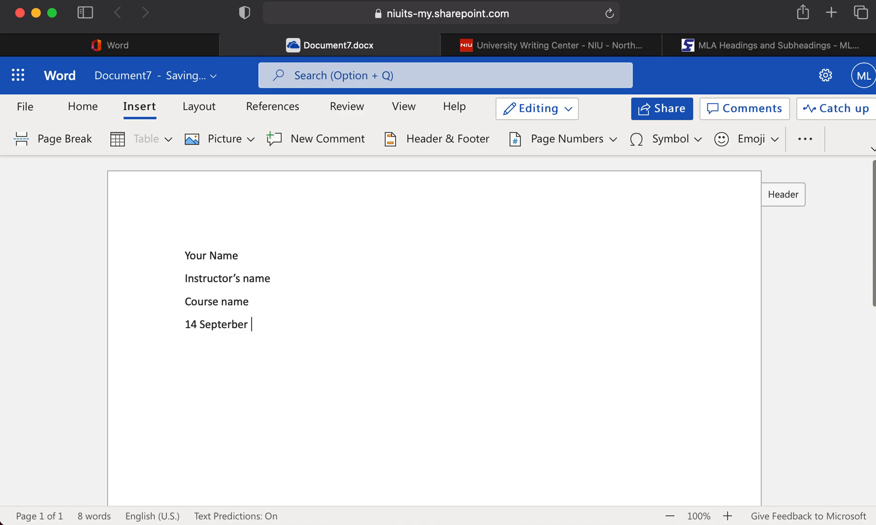
{"action": "type", "text": "2021"}
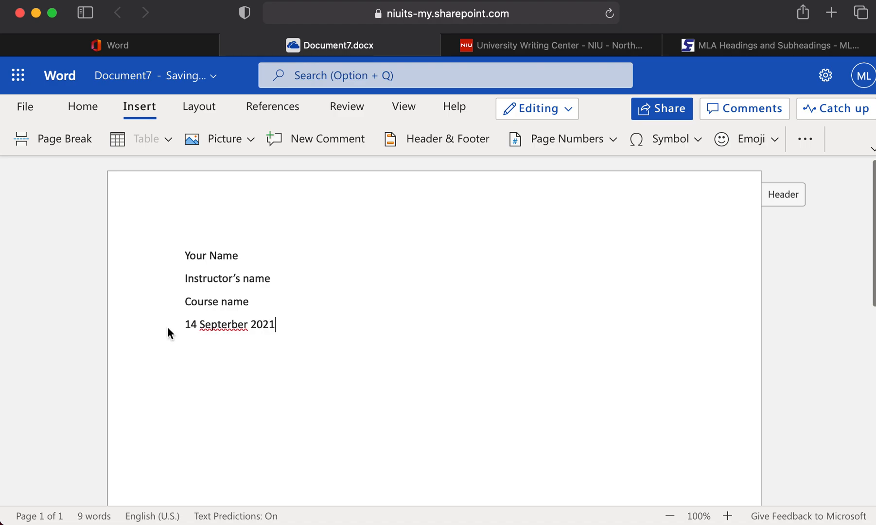
{"action": "left_click", "coordinate": [229, 328]}
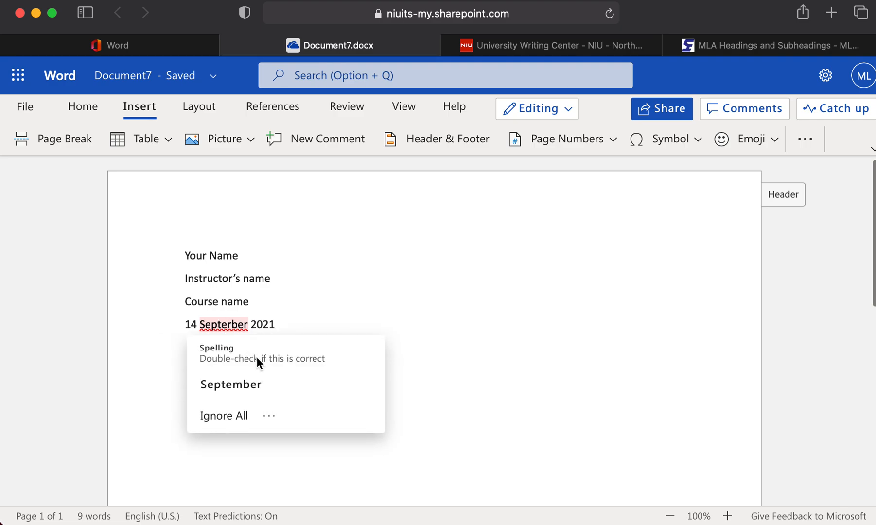
{"action": "left_click", "coordinate": [233, 385]}
{"action": "left_click", "coordinate": [310, 324]}
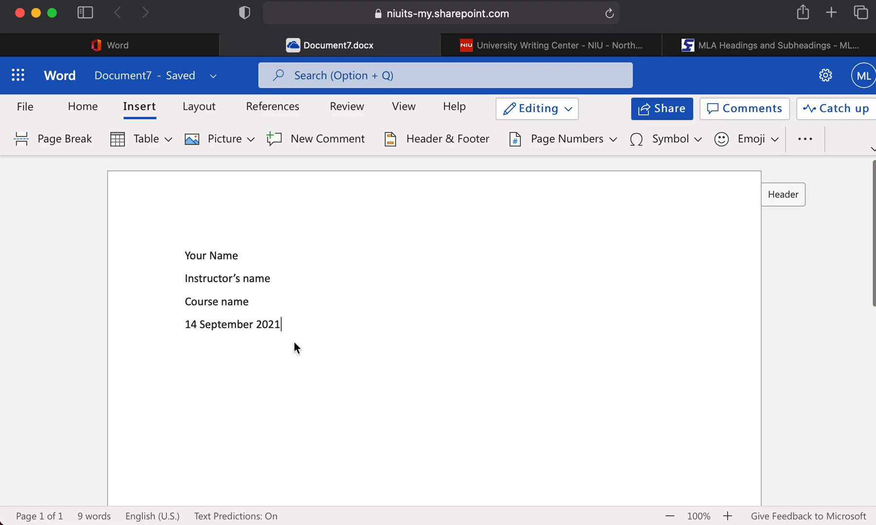
Step: Add a new line below the date and center it
{"action": "key", "text": "Return"}
{"action": "left_click", "coordinate": [77, 108]}
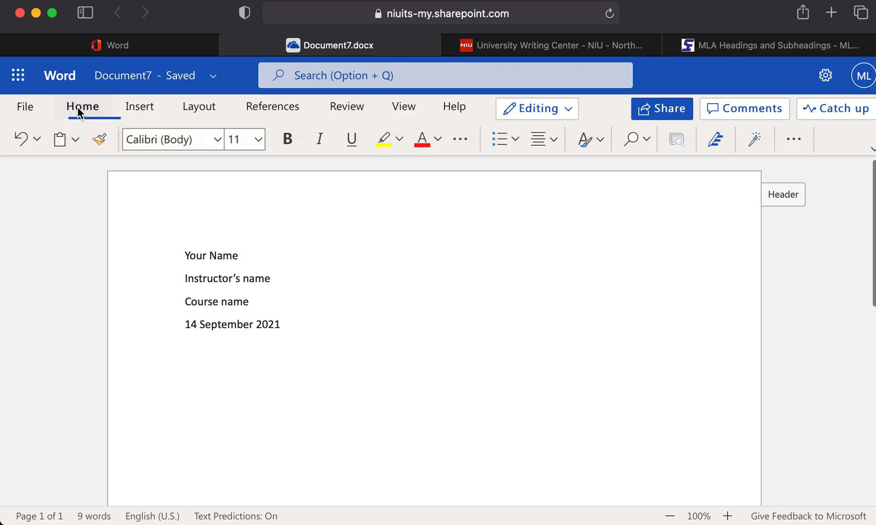
{"action": "left_click", "coordinate": [555, 139]}
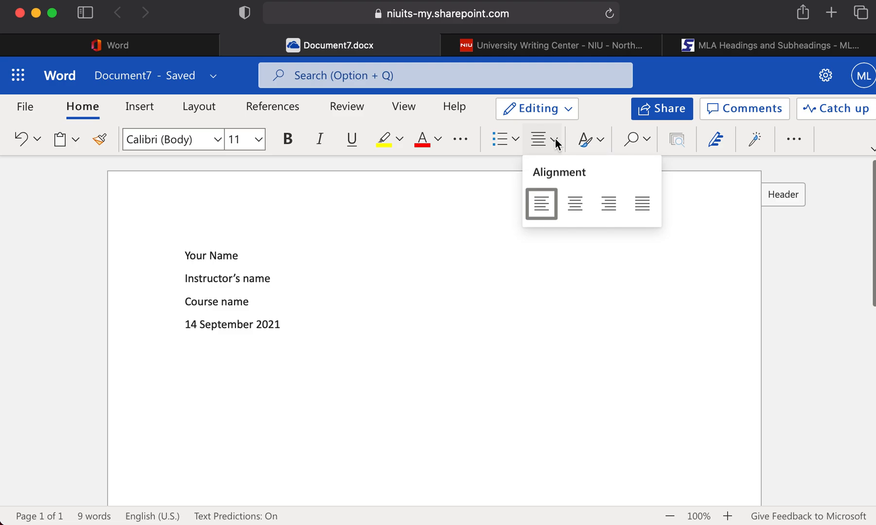
{"action": "left_click", "coordinate": [577, 207]}
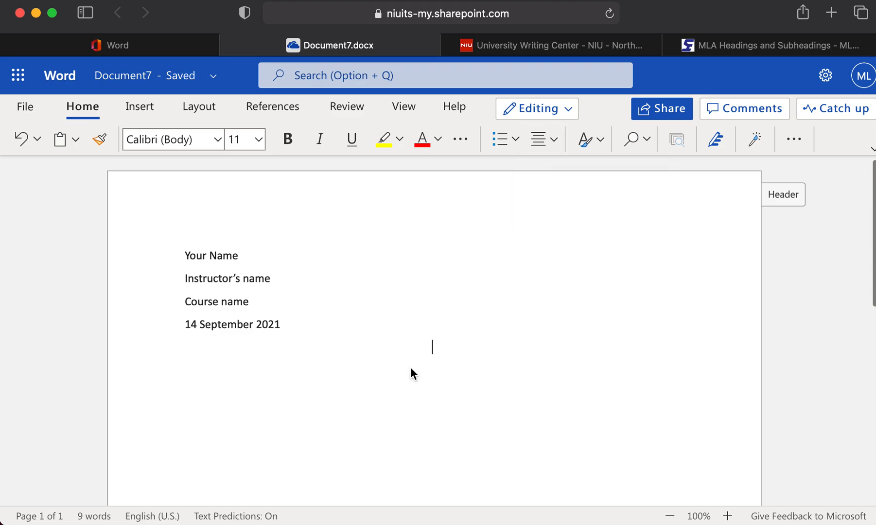
Step: Enter "My Title Goes Here and is Properly Capitalized" as the title on the centered line
{"action": "type", "text": "My Title Goes Here and "}
{"action": "type", "text": "s"}
{"action": "key", "text": "BackSpace"}
{"action": "key", "text": "BackSpace"}
{"action": "key", "text": "BackSpace"}
{"action": "type", "text": "is"}
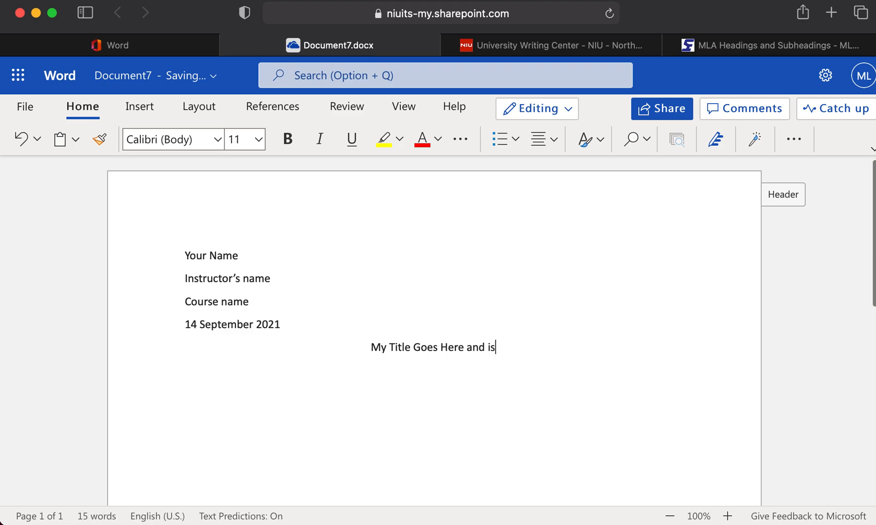
{"action": "type", "text": " Properl"}
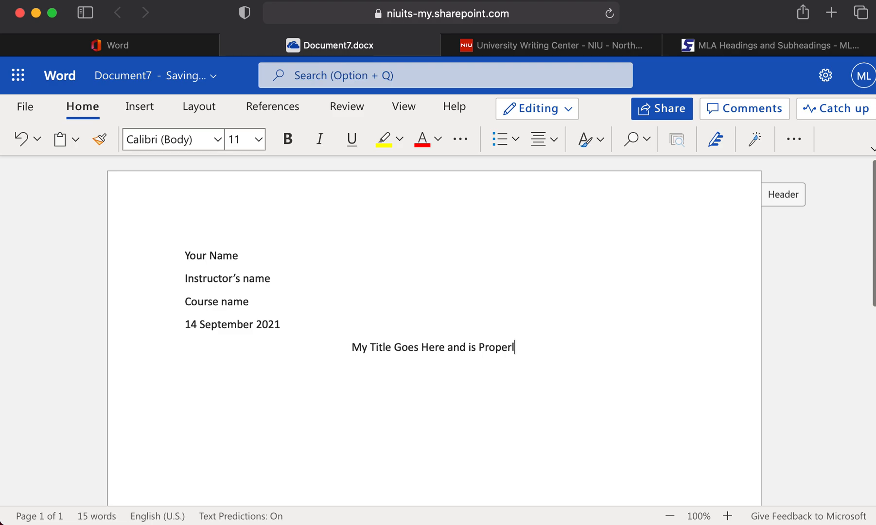
{"action": "type", "text": "y Capit"}
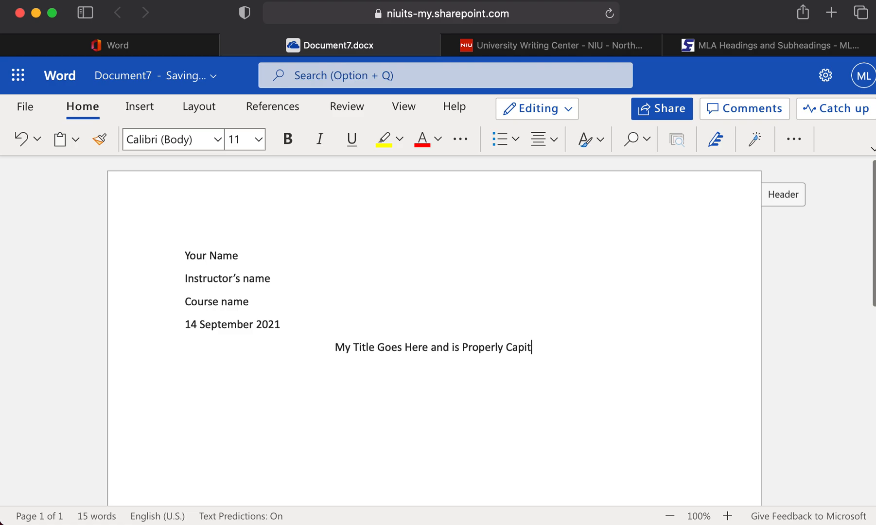
{"action": "type", "text": "alized"}
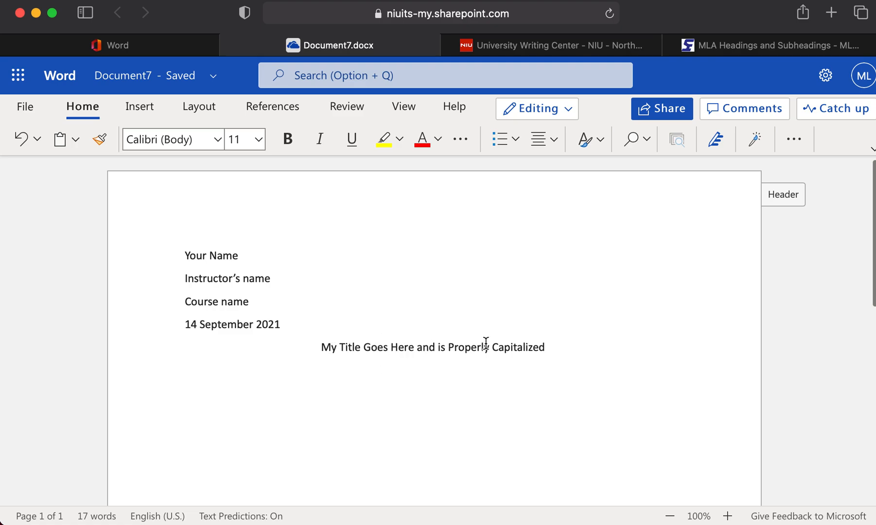
{"action": "left_click", "coordinate": [424, 349]}
{"action": "left_click_drag", "start_coordinate": [424, 349], "coordinate": [447, 347]}
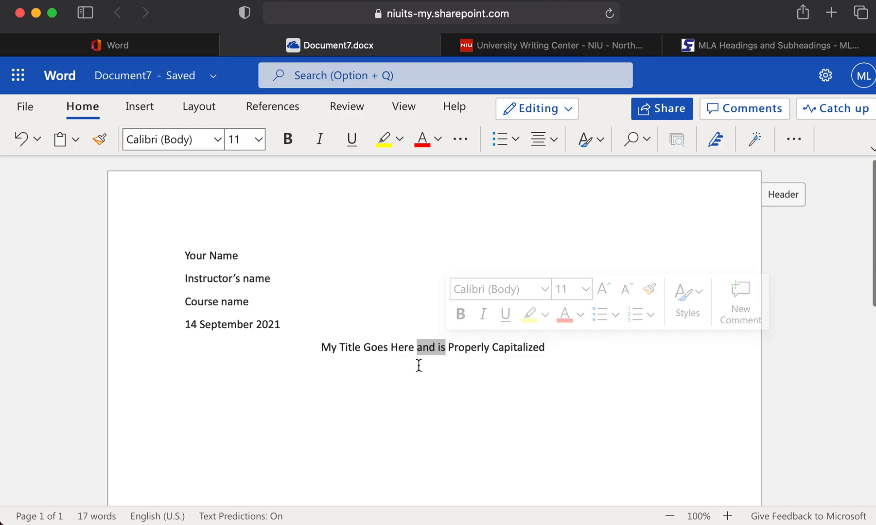
{"action": "left_click", "coordinate": [368, 330]}
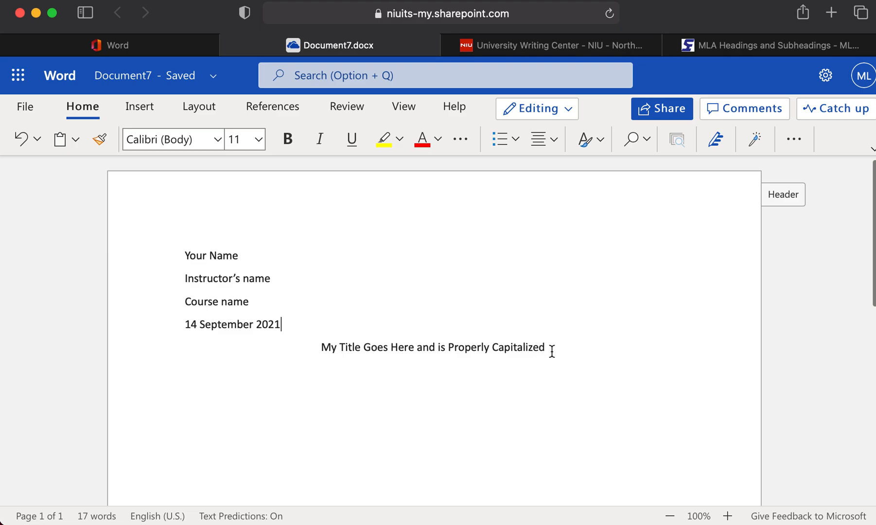
{"action": "left_click_drag", "start_coordinate": [491, 347], "coordinate": [498, 348]}
Step: Below the title, add a left-aligned indented paragraph: "This is where my paper will start and I will ensure that all of my paragraphs are properly indented."
{"action": "left_click", "coordinate": [575, 354]}
{"action": "key", "text": "Return"}
{"action": "left_click", "coordinate": [546, 139]}
{"action": "left_click", "coordinate": [535, 210]}
{"action": "type", "text": "This is where m"}
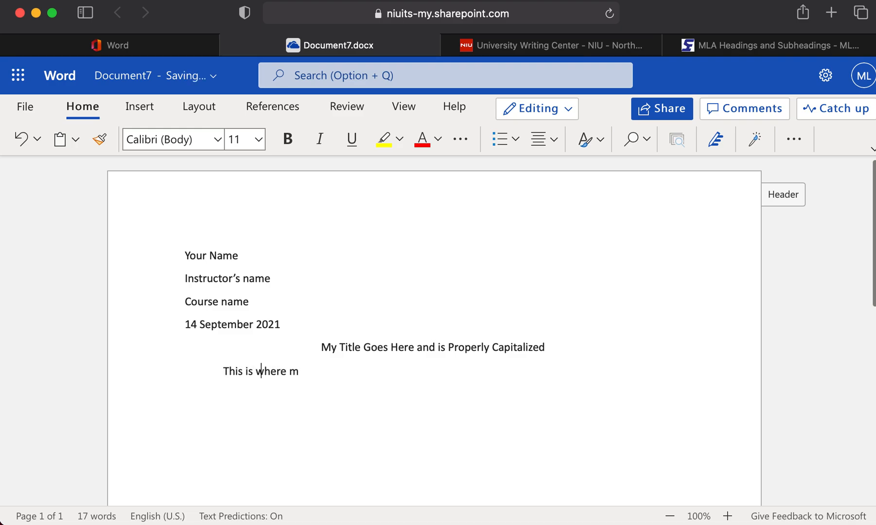
{"action": "type", "text": "y paper will start and I will ensure that all of my paragraphs are properly indented"}
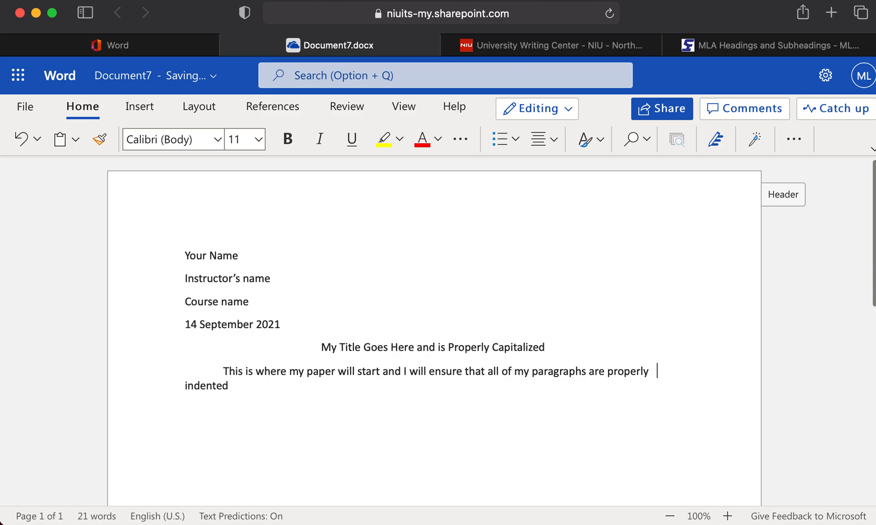
{"action": "type", "text": "."}
Step: Copy the body sentence and paste it twice at the end of the same paragraph
{"action": "left_click_drag", "start_coordinate": [232, 388], "coordinate": [225, 367]}
{"action": "key", "text": "super+c"}
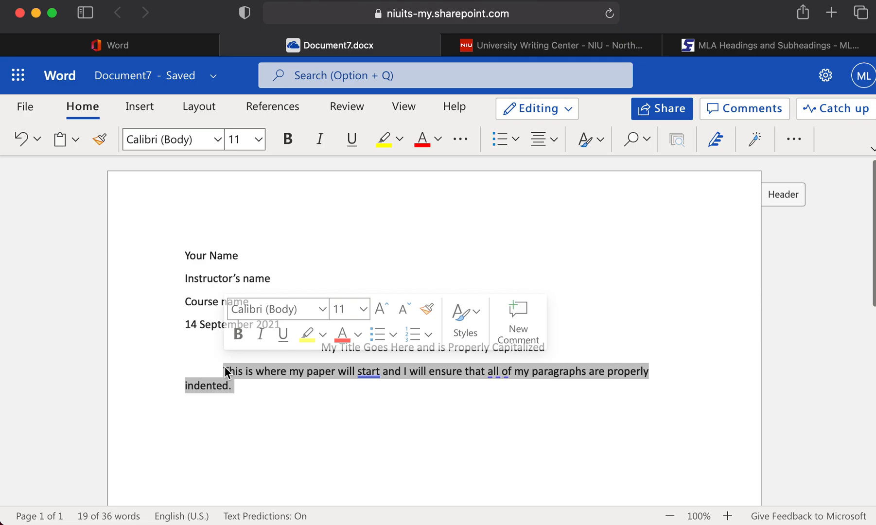
{"action": "left_click", "coordinate": [243, 386]}
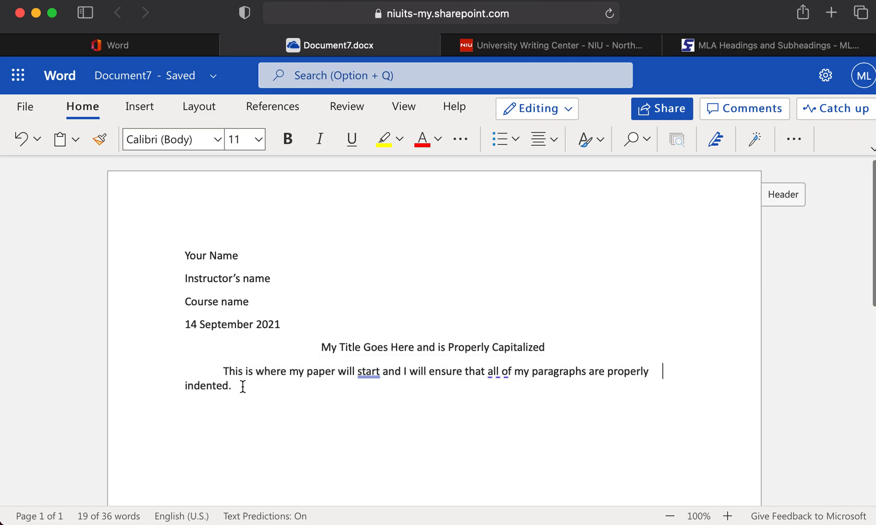
{"action": "key", "text": "super+v"}
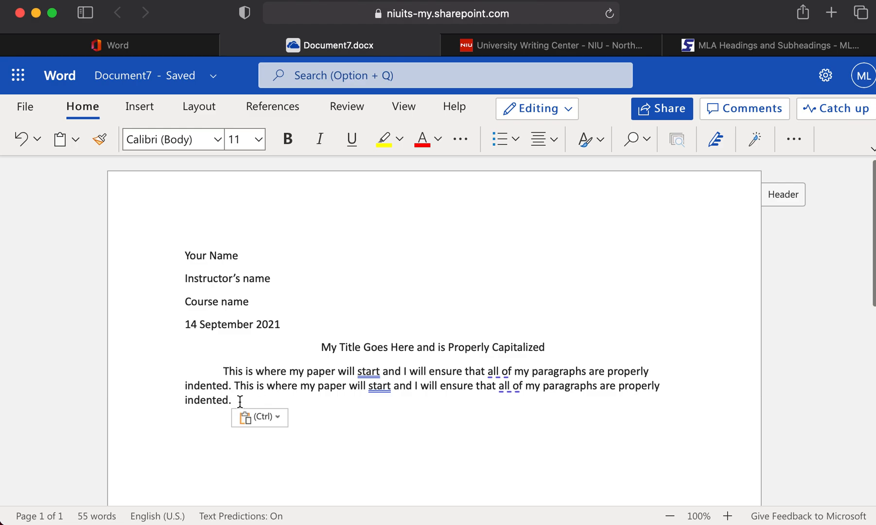
{"action": "key", "text": "super+v"}
Step: Remove the extra space between the first and second sentences of the body paragraph
{"action": "left_click", "coordinate": [234, 387]}
{"action": "key", "text": "BackSpace"}
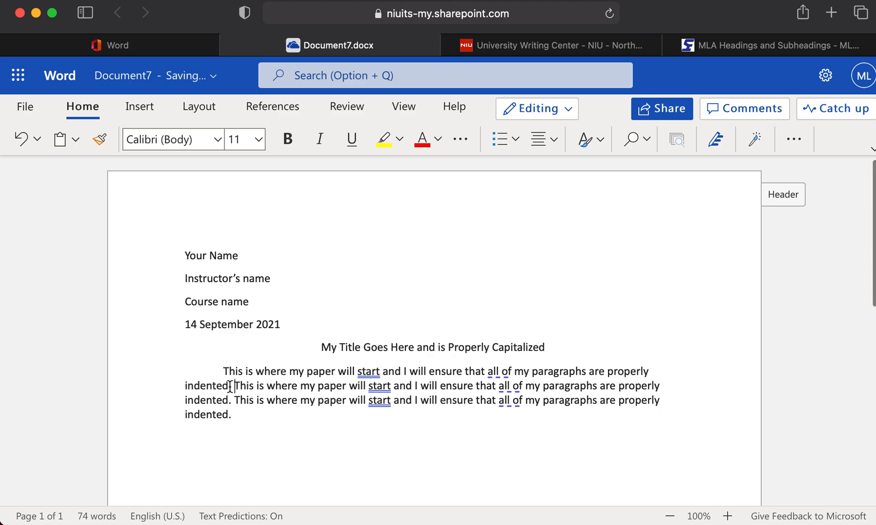
{"action": "left_click", "coordinate": [242, 417]}
{"action": "left_click", "coordinate": [235, 388]}
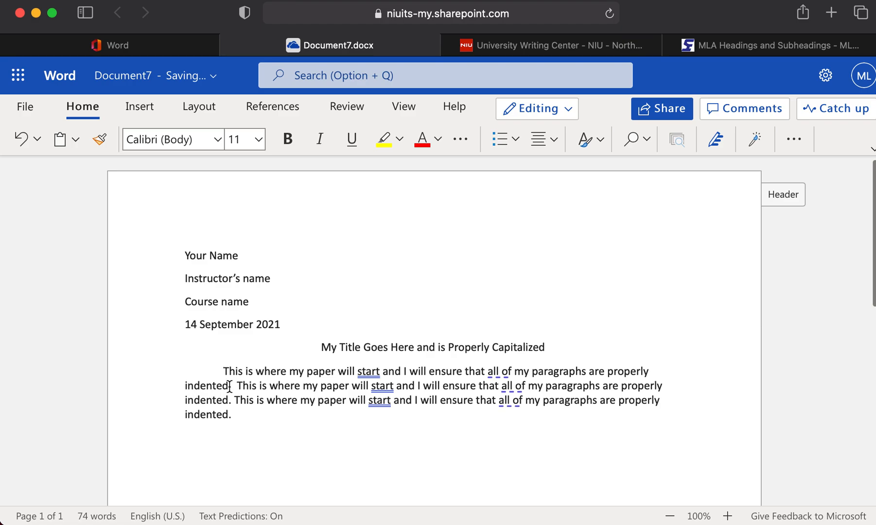
{"action": "key", "text": "BackSpace"}
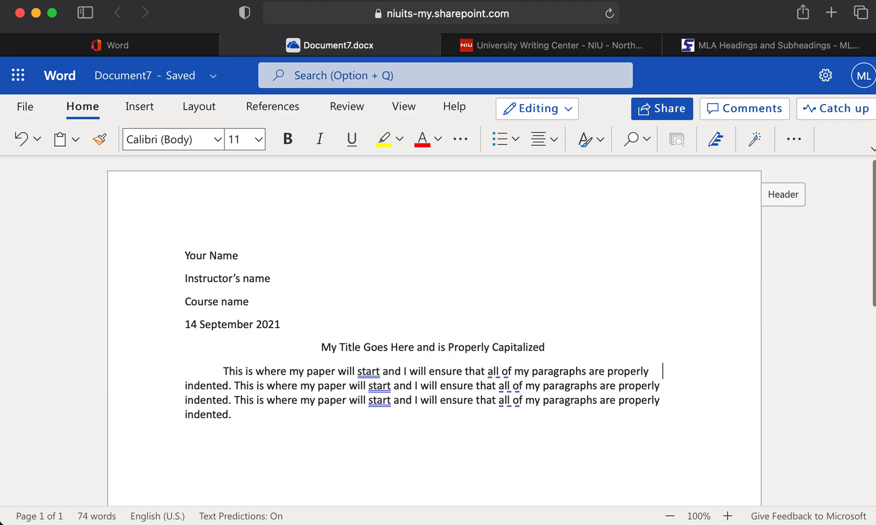
Step: Paste the copied sentence two more times at the end of the body paragraph
{"action": "left_click", "coordinate": [241, 418]}
{"action": "key", "text": "super+v"}
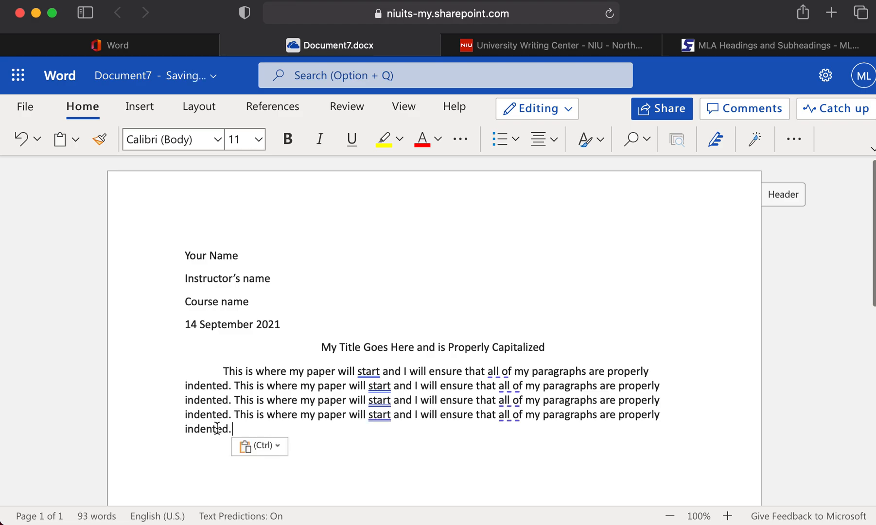
{"action": "key", "text": "super+v"}
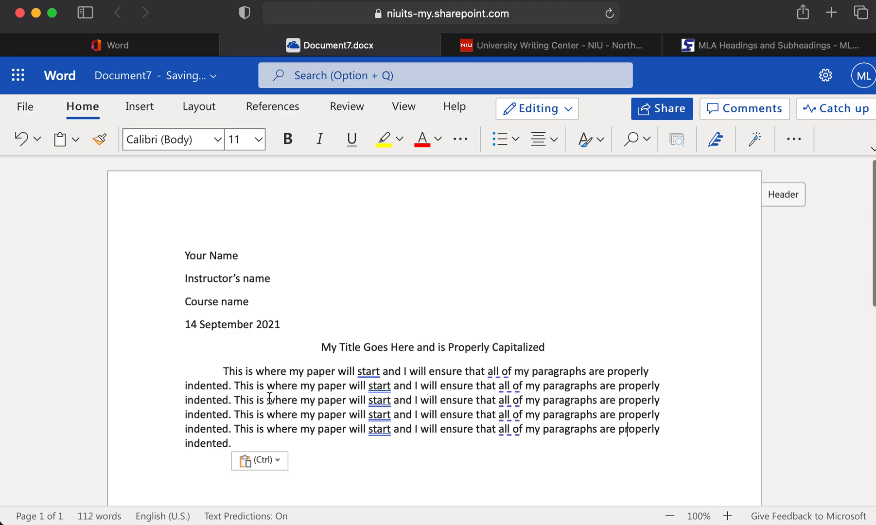
Step: Set the spacing after paragraphs to 0 pt and the line spacing to Double for all of the document's text
{"action": "left_click", "coordinate": [370, 401]}
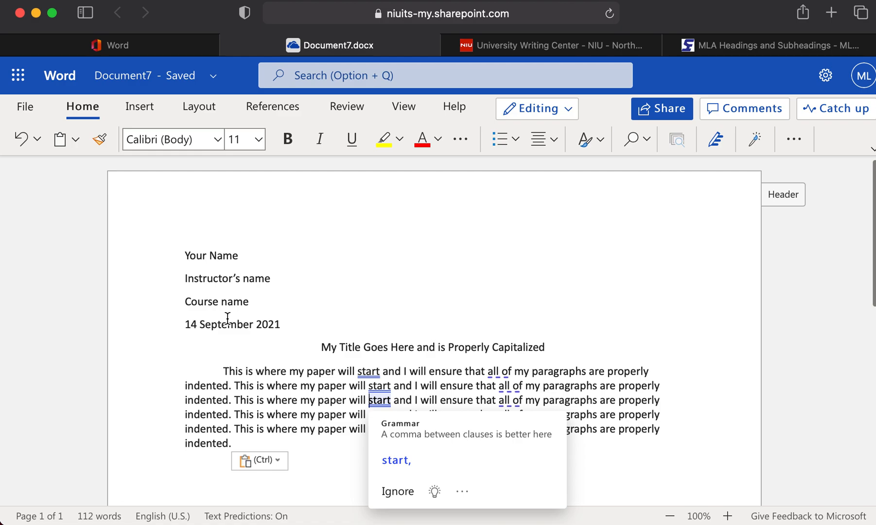
{"action": "left_click", "coordinate": [249, 378]}
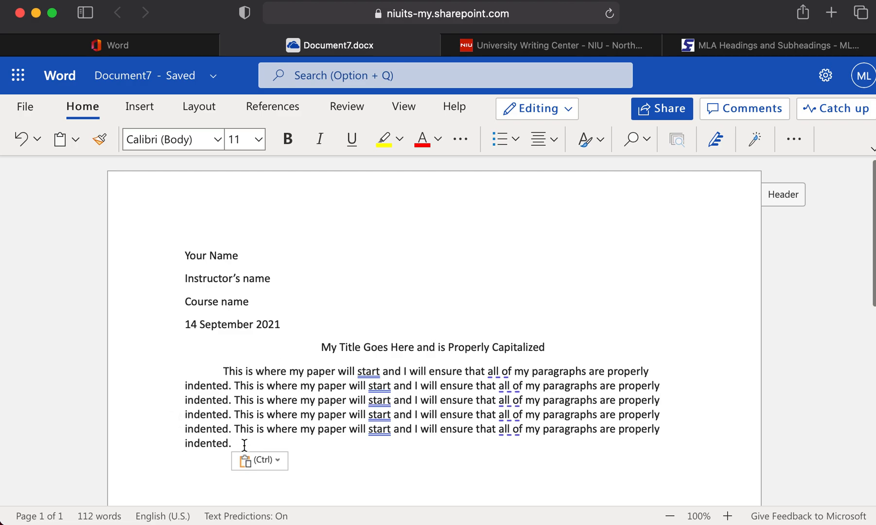
{"action": "left_click_drag", "start_coordinate": [193, 435], "coordinate": [135, 247]}
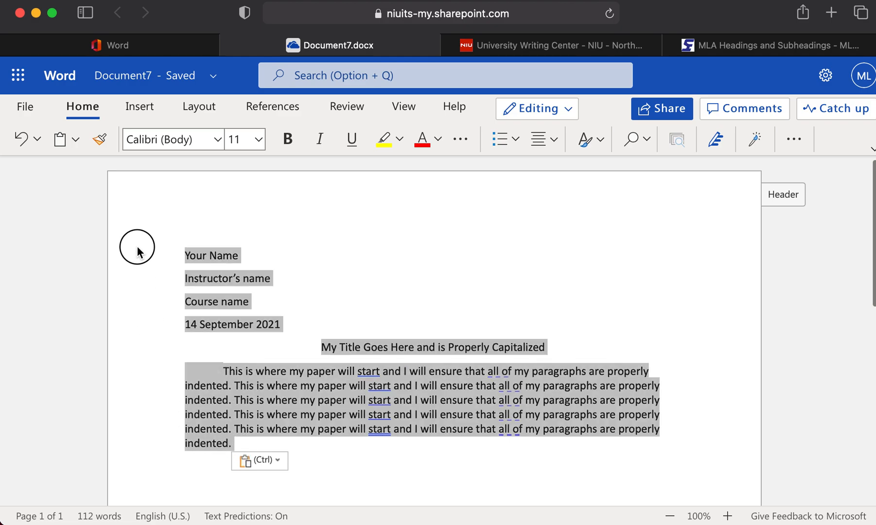
{"action": "left_click", "coordinate": [402, 387], "text": "ctrl"}
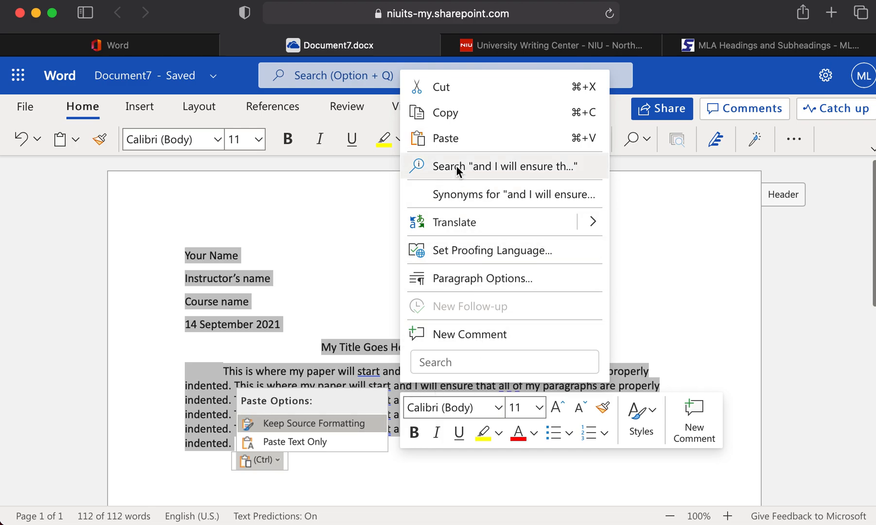
{"action": "left_click", "coordinate": [471, 278]}
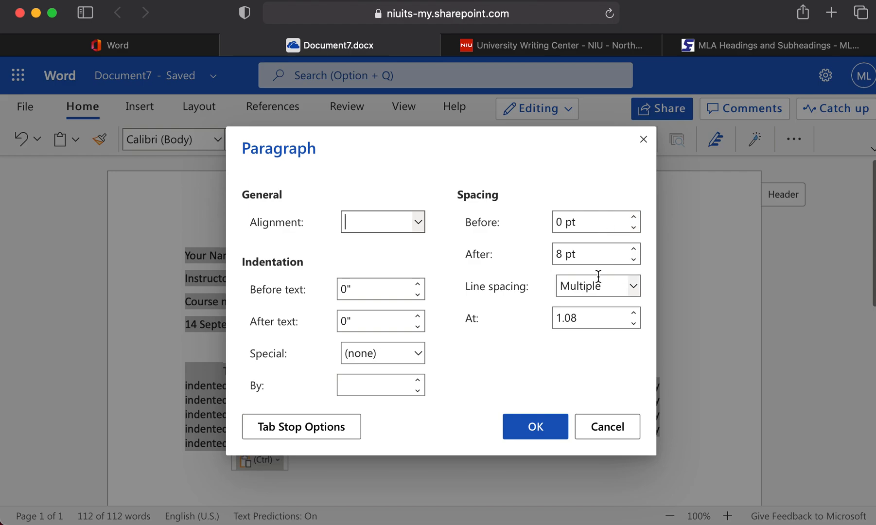
{"action": "left_click", "coordinate": [562, 253]}
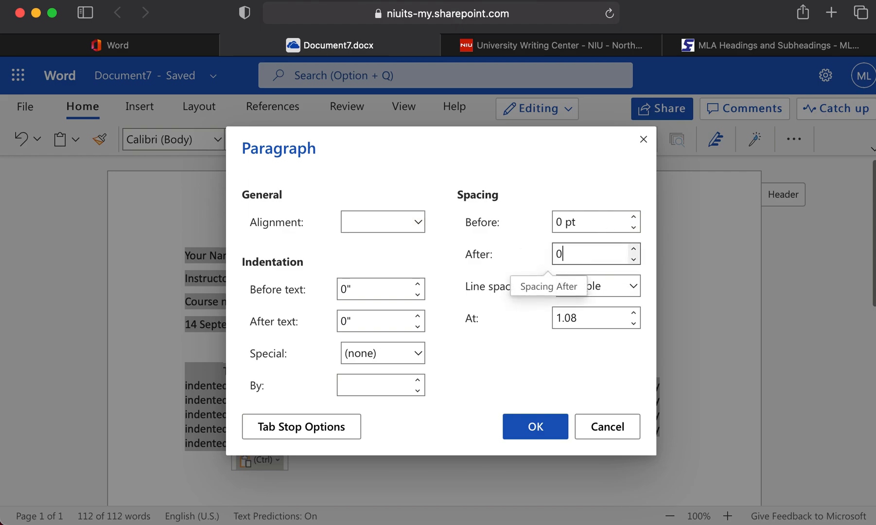
{"action": "key", "text": "Tab"}
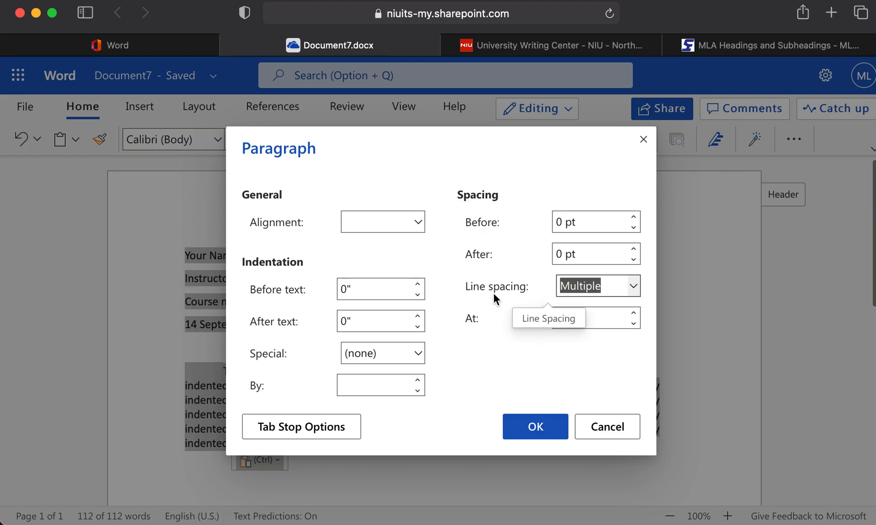
{"action": "left_click", "coordinate": [634, 286]}
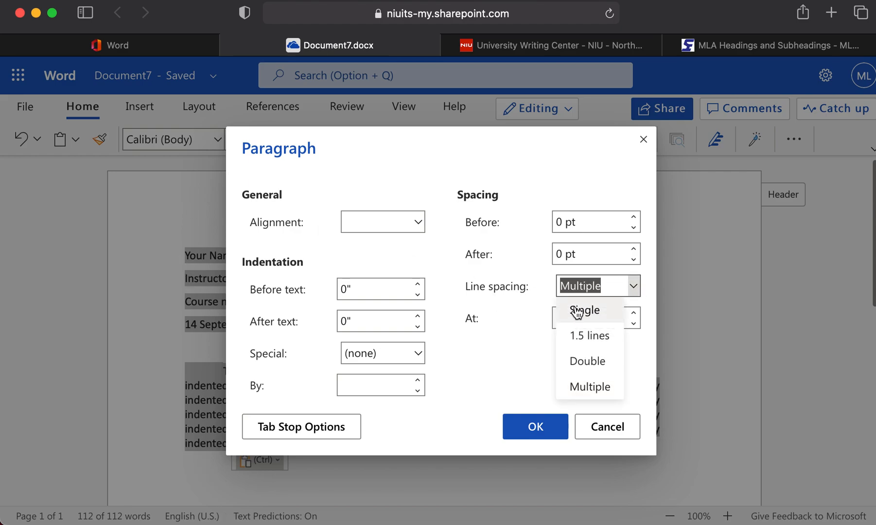
{"action": "left_click", "coordinate": [603, 368]}
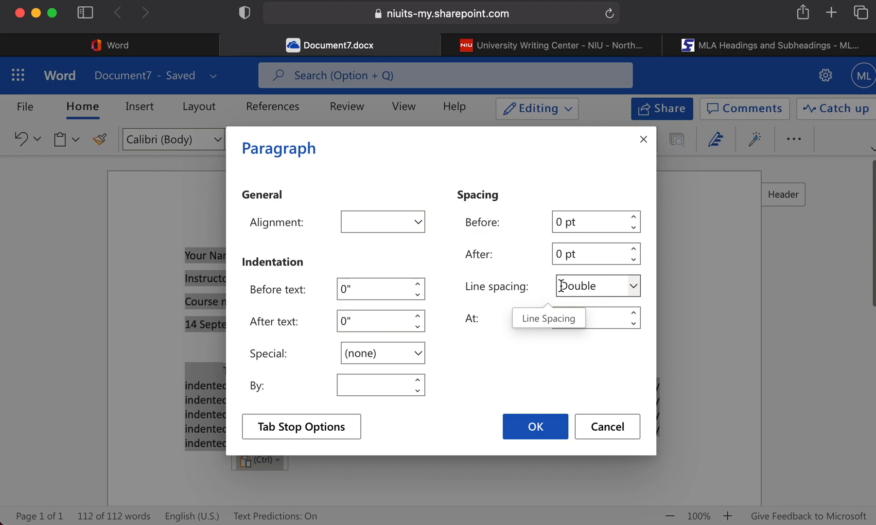
{"action": "left_click", "coordinate": [537, 430]}
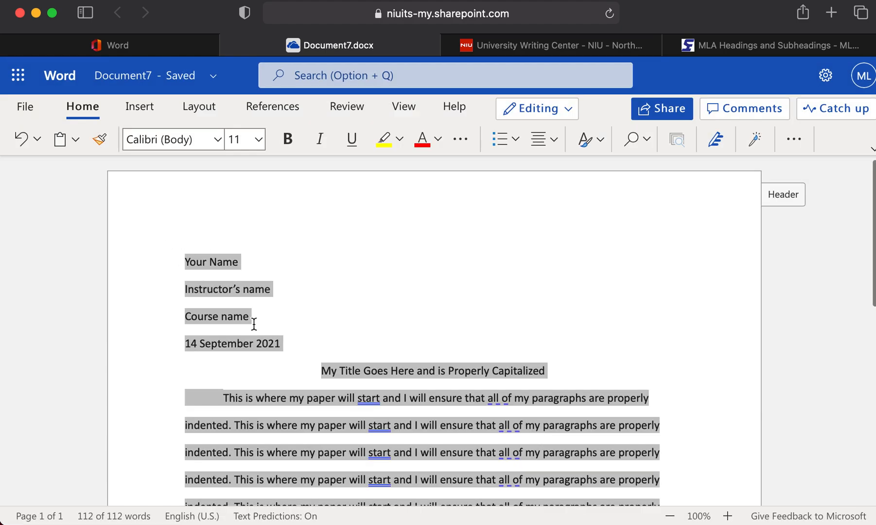
Step: Review the spacing of the heading lines, centered title and indented body paragraph across the page
{"action": "scroll", "coordinate": [274, 363], "scroll_direction": "down", "scroll_amount": 5}
{"action": "scroll", "coordinate": [276, 365], "scroll_direction": "up", "scroll_amount": 2}
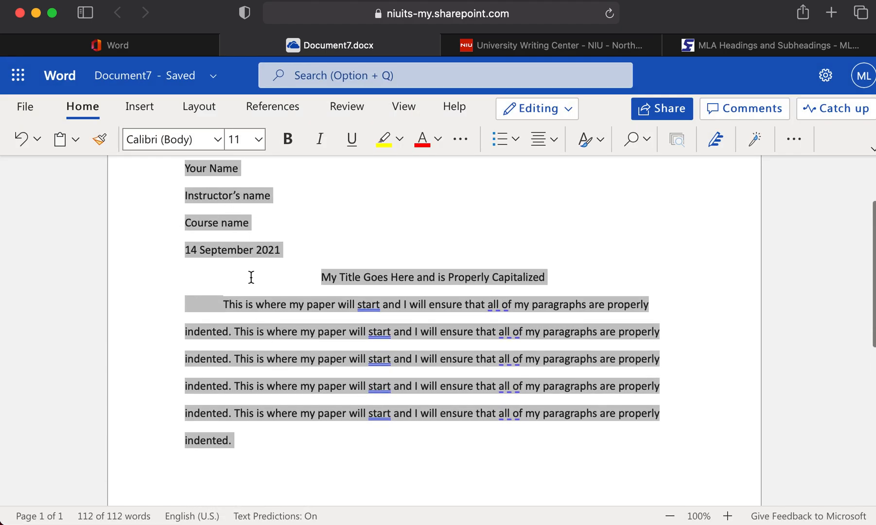
{"action": "left_click", "coordinate": [249, 441]}
{"action": "scroll", "coordinate": [313, 335], "scroll_direction": "up", "scroll_amount": 1}
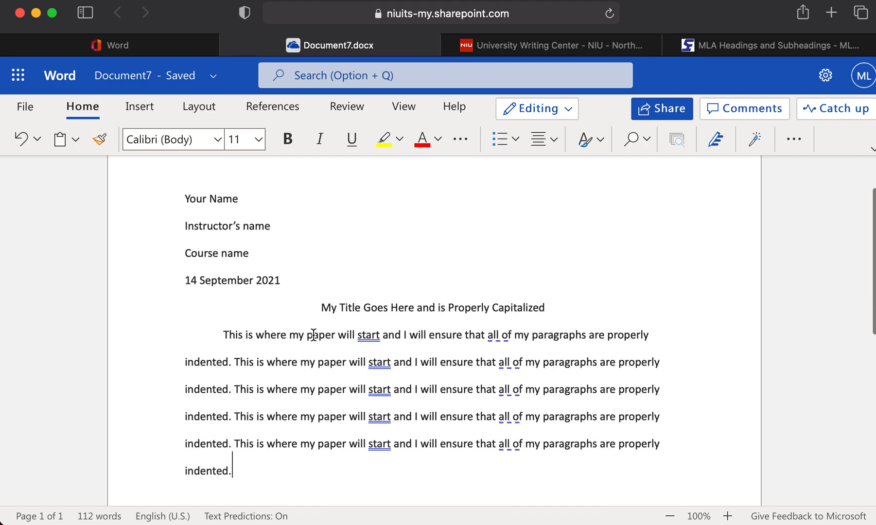
{"action": "scroll", "coordinate": [314, 335], "scroll_direction": "down", "scroll_amount": 3}
{"action": "scroll", "coordinate": [268, 310], "scroll_direction": "up", "scroll_amount": 3}
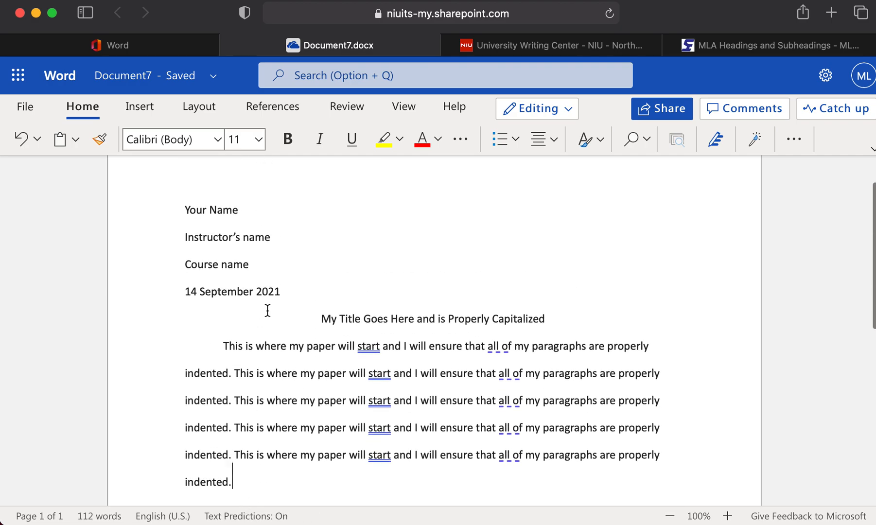
{"action": "scroll", "coordinate": [266, 310], "scroll_direction": "up", "scroll_amount": 2}
{"action": "scroll", "coordinate": [423, 386], "scroll_direction": "down", "scroll_amount": 2}
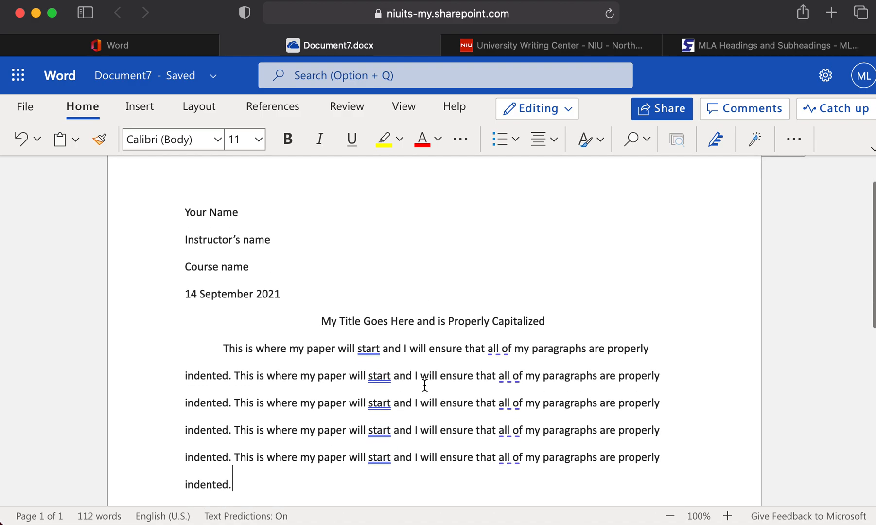
{"action": "scroll", "coordinate": [327, 407], "scroll_direction": "down", "scroll_amount": 3}
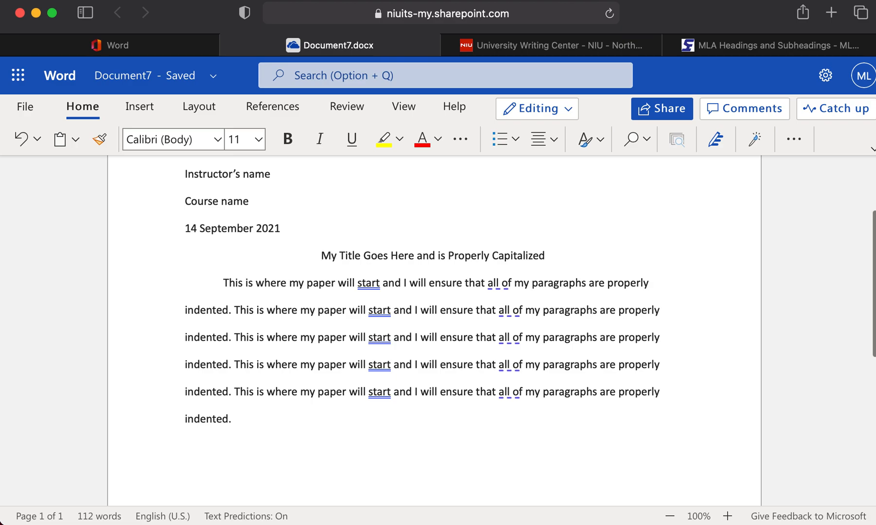
{"action": "scroll", "coordinate": [307, 361], "scroll_direction": "up", "scroll_amount": 2}
{"action": "scroll", "coordinate": [306, 361], "scroll_direction": "down", "scroll_amount": 5}
{"action": "scroll", "coordinate": [307, 362], "scroll_direction": "up", "scroll_amount": 5}
{"action": "scroll", "coordinate": [306, 361], "scroll_direction": "down", "scroll_amount": 4}
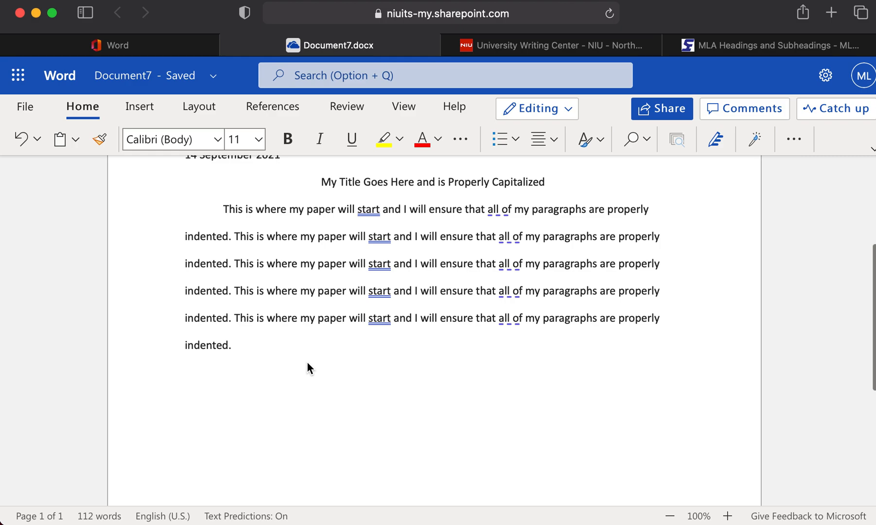
{"action": "scroll", "coordinate": [174, 251], "scroll_direction": "up", "scroll_amount": 3}
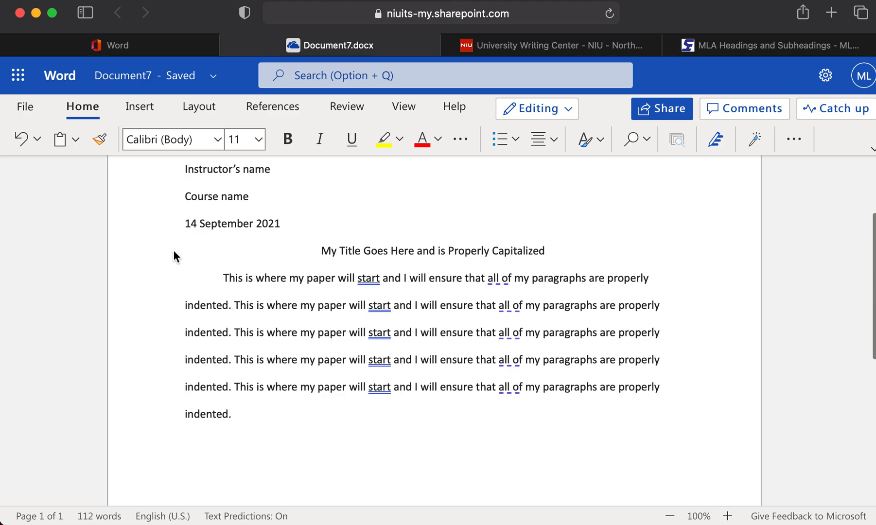
{"action": "scroll", "coordinate": [401, 397], "scroll_direction": "down", "scroll_amount": 2}
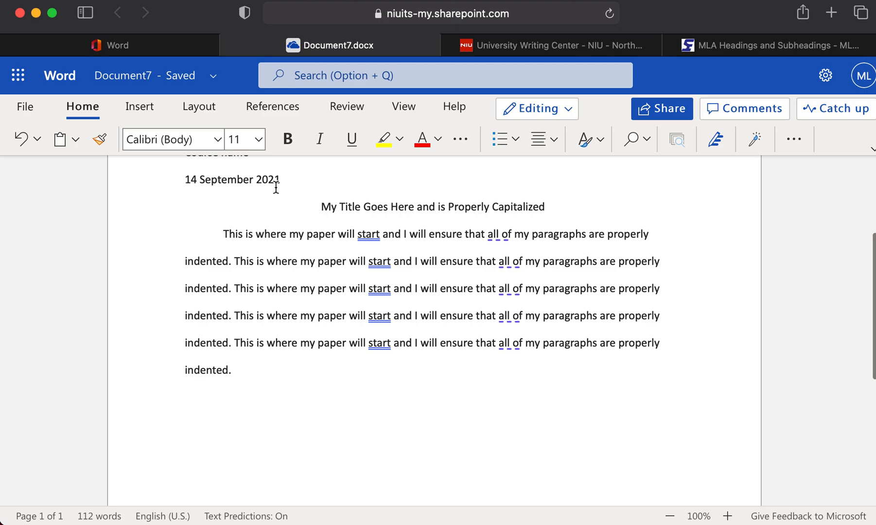
{"action": "scroll", "coordinate": [275, 189], "scroll_direction": "up", "scroll_amount": 4}
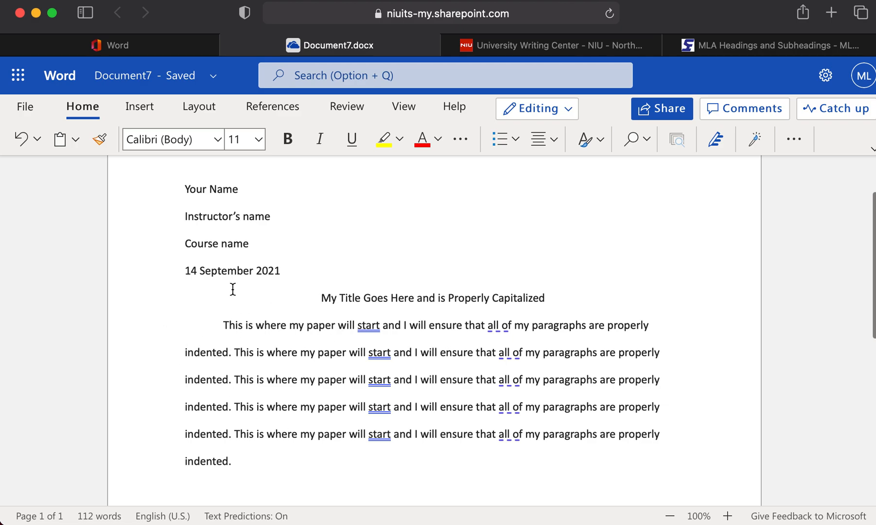
{"action": "scroll", "coordinate": [276, 355], "scroll_direction": "down", "scroll_amount": 5}
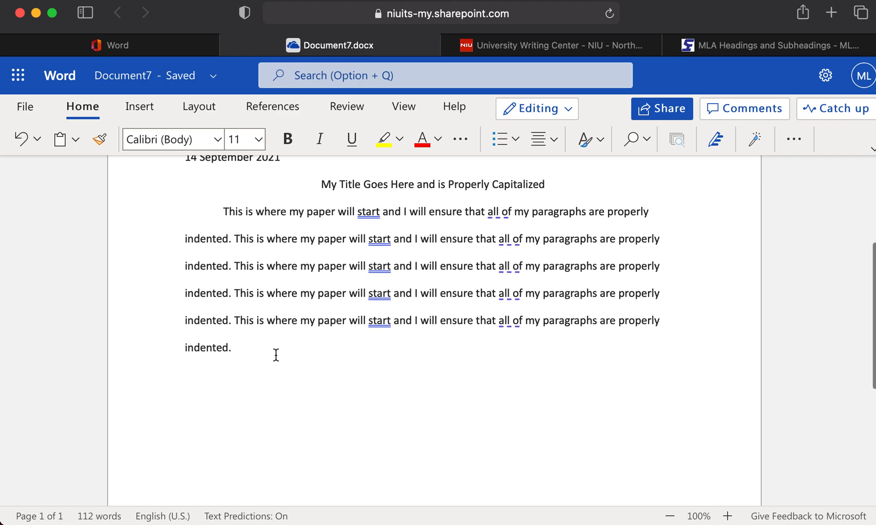
{"action": "scroll", "coordinate": [318, 376], "scroll_direction": "down", "scroll_amount": 4}
{"action": "scroll", "coordinate": [322, 403], "scroll_direction": "up", "scroll_amount": 7}
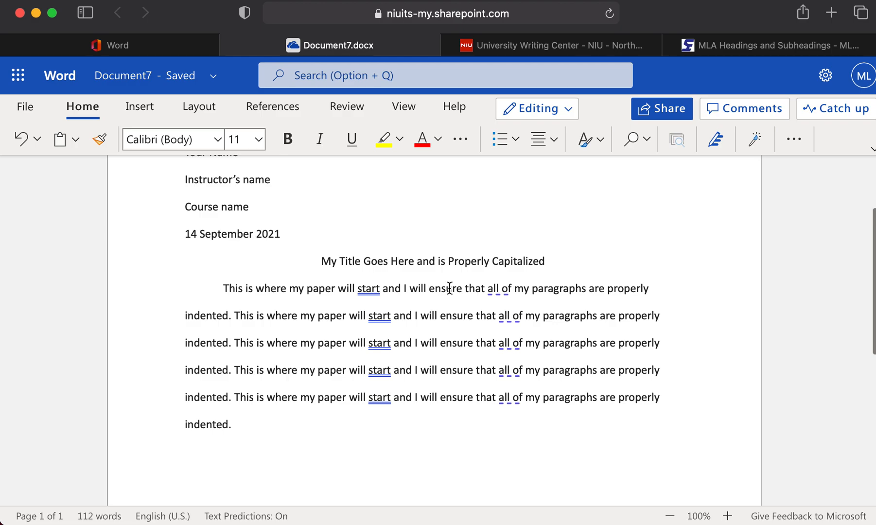
Step: Add a left-aligned line reading "Introduction" between the centered title and the body paragraph
{"action": "key", "text": "Return"}
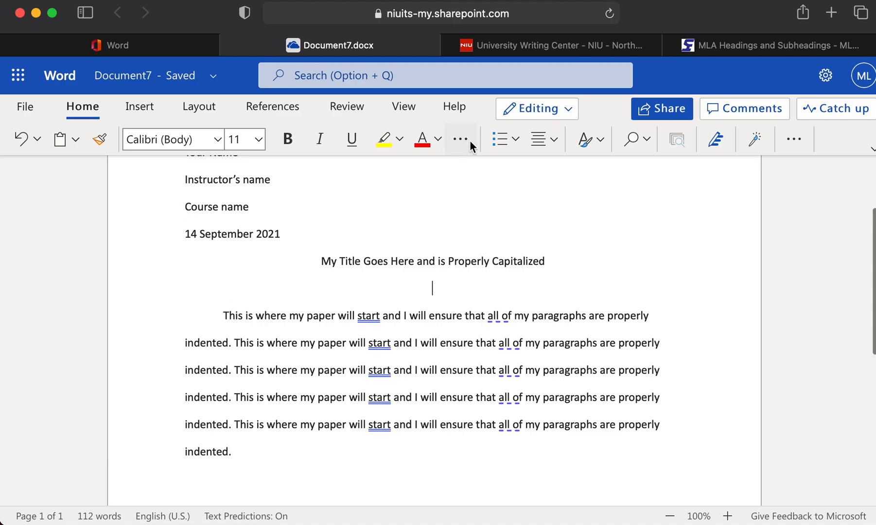
{"action": "left_click", "coordinate": [548, 141]}
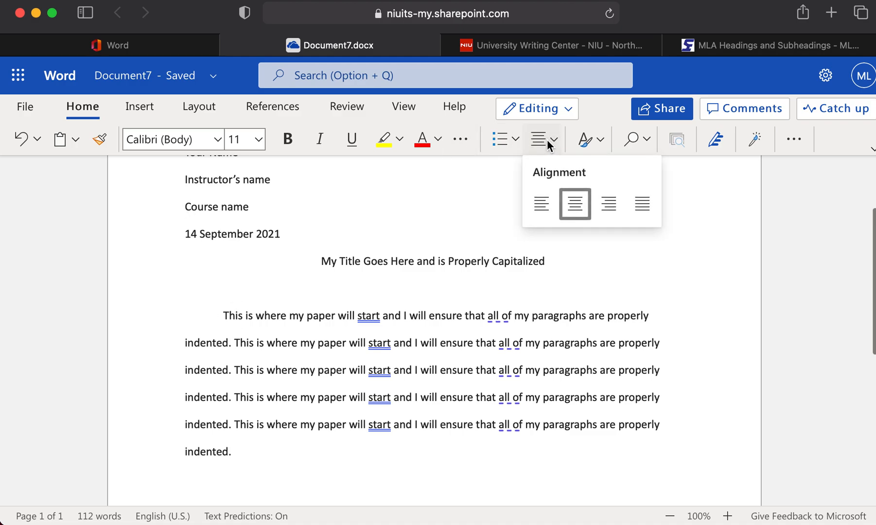
{"action": "left_click", "coordinate": [537, 209]}
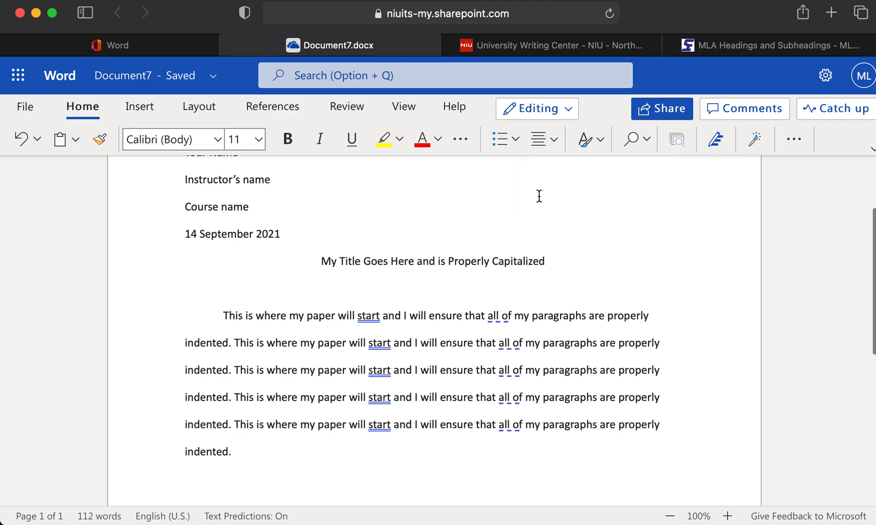
{"action": "type", "text": "Introduction"}
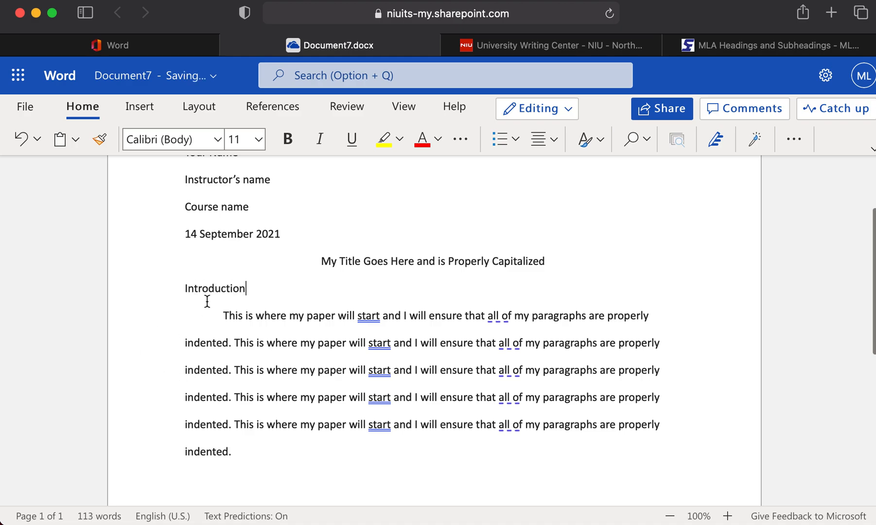
Step: Make the "Introduction" section heading bold
{"action": "scroll", "coordinate": [271, 311], "scroll_direction": "up", "scroll_amount": 3}
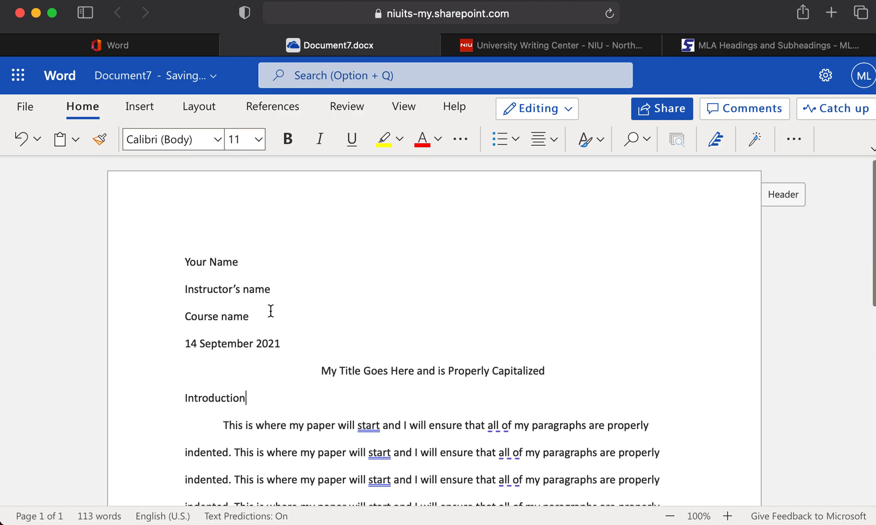
{"action": "scroll", "coordinate": [332, 450], "scroll_direction": "down", "scroll_amount": 4}
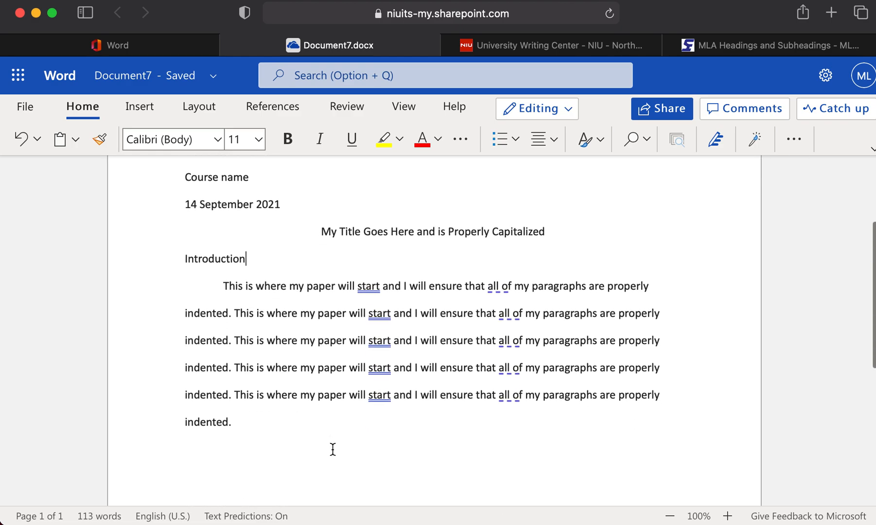
{"action": "scroll", "coordinate": [241, 367], "scroll_direction": "down", "scroll_amount": 1}
{"action": "scroll", "coordinate": [241, 367], "scroll_direction": "up", "scroll_amount": 3}
{"action": "scroll", "coordinate": [241, 368], "scroll_direction": "down", "scroll_amount": 1}
{"action": "scroll", "coordinate": [241, 369], "scroll_direction": "up", "scroll_amount": 1}
{"action": "scroll", "coordinate": [240, 369], "scroll_direction": "down", "scroll_amount": 1}
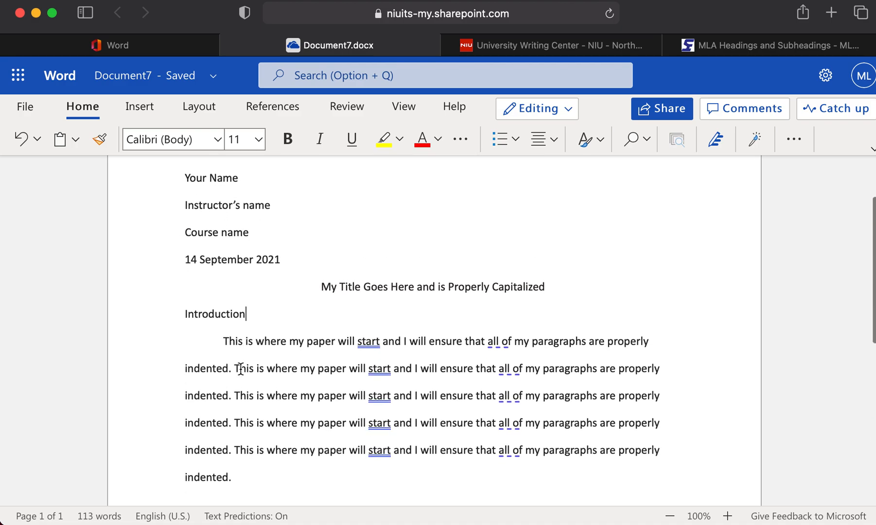
{"action": "left_click", "coordinate": [252, 319]}
{"action": "left_click_drag", "start_coordinate": [253, 319], "coordinate": [185, 316]}
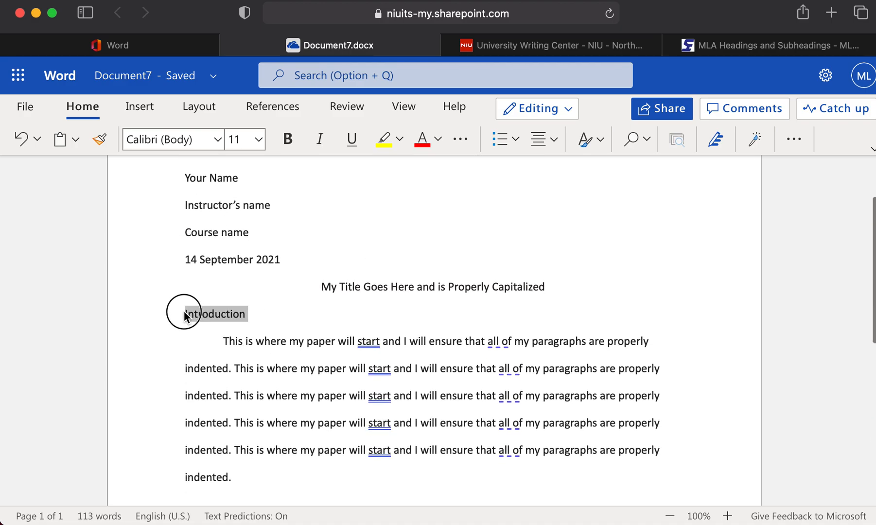
{"action": "left_click", "coordinate": [291, 141]}
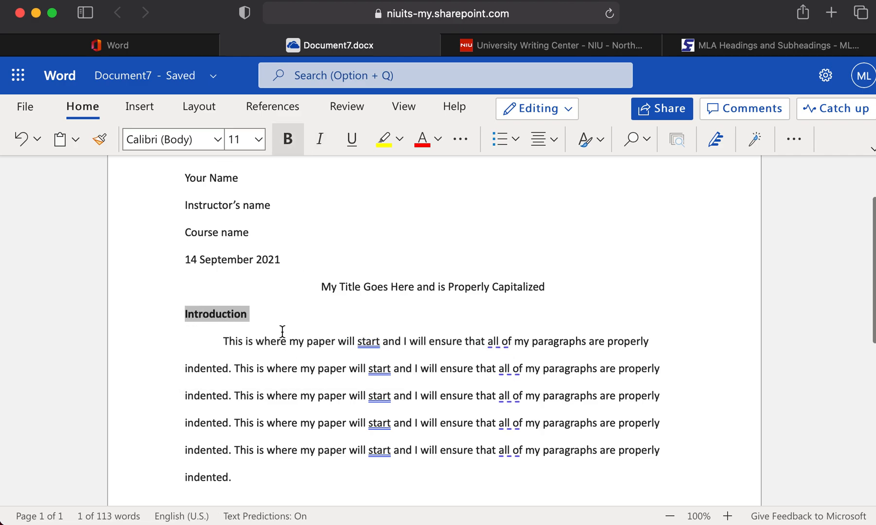
Step: Add a "Part I" subheading on a new line below "Introduction", formatted in italics without bold
{"action": "left_click", "coordinate": [276, 315]}
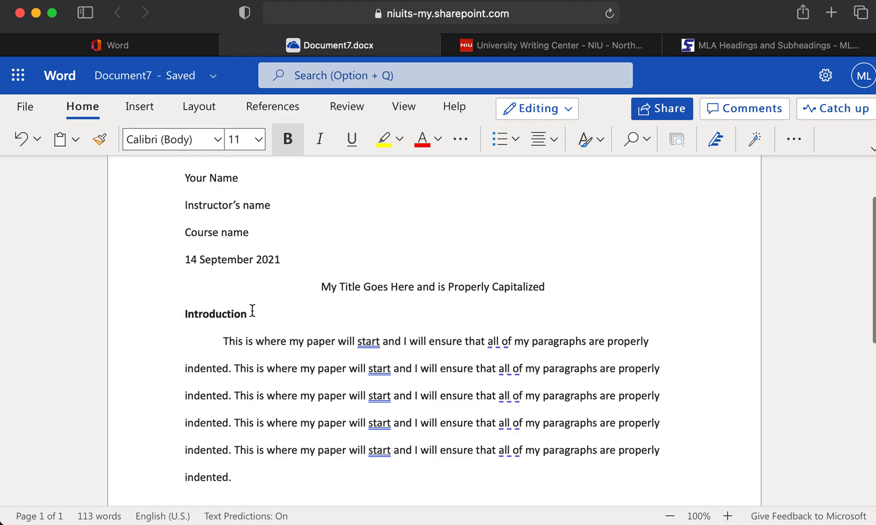
{"action": "key", "text": "Return"}
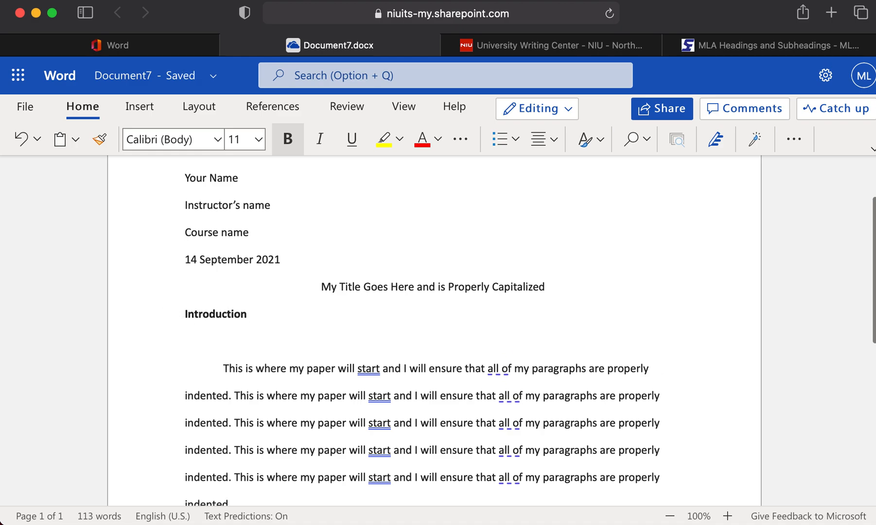
{"action": "type", "text": "Part II"}
{"action": "left_click_drag", "start_coordinate": [225, 341], "coordinate": [167, 343]}
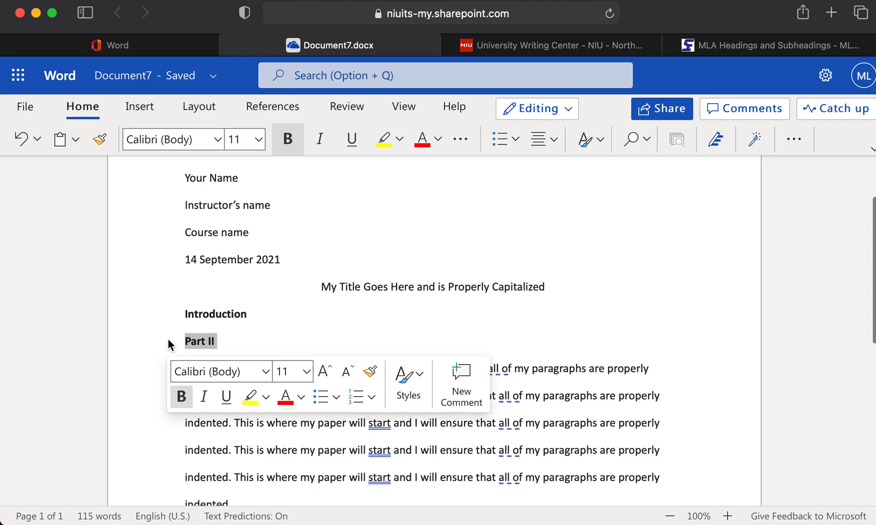
{"action": "key", "text": "super+b"}
{"action": "key", "text": "super+i"}
{"action": "left_click", "coordinate": [238, 338]}
{"action": "key", "text": "BackSpace"}
Step: Add a new line reading "Part II" directly below the end of the body paragraph
{"action": "scroll", "coordinate": [262, 381], "scroll_direction": "down", "scroll_amount": 5}
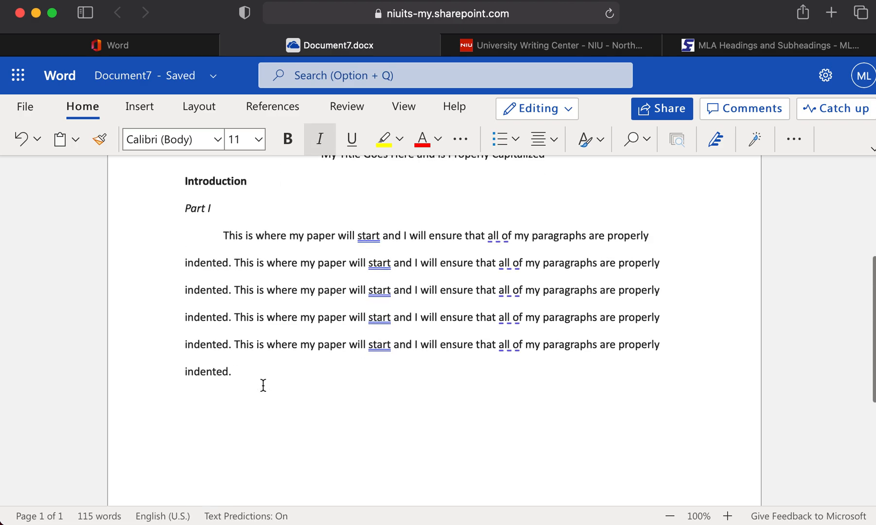
{"action": "left_click", "coordinate": [238, 376]}
{"action": "key", "text": "Return"}
{"action": "type", "text": "Part II"}
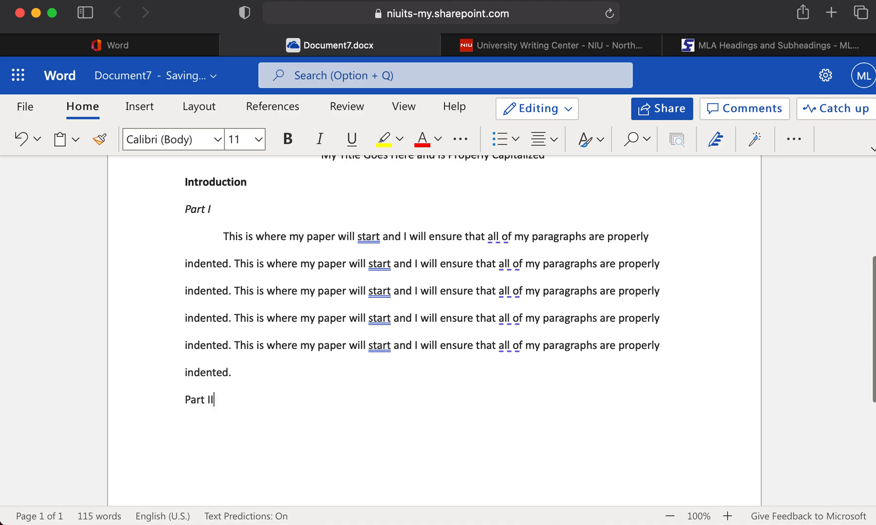
Step: Italicize the "Part II" subheading below the body paragraph
{"action": "left_click_drag", "start_coordinate": [216, 399], "coordinate": [174, 411]}
{"action": "key", "text": "super+i"}
{"action": "left_click", "coordinate": [268, 392]}
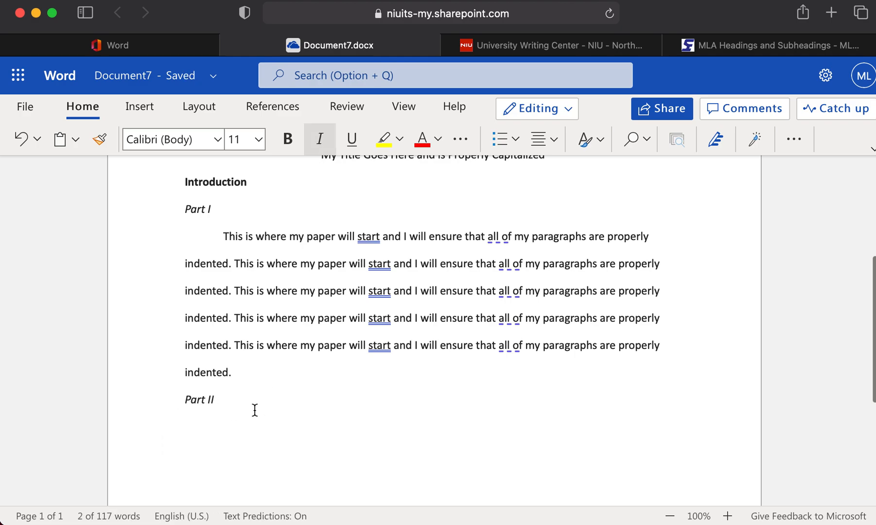
Step: Paste a copy of the Part I body paragraph on a new line below "Part II" and indent its first line
{"action": "key", "text": "Return"}
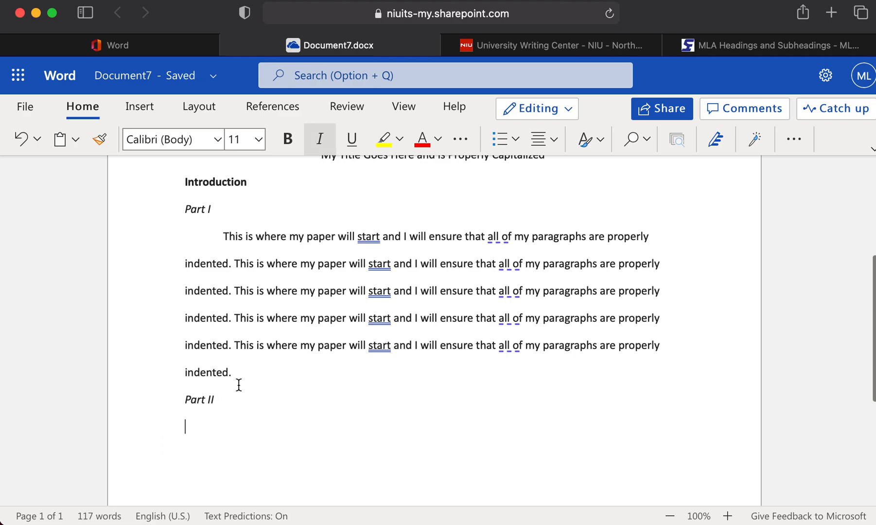
{"action": "left_click_drag", "start_coordinate": [211, 228], "coordinate": [247, 369]}
{"action": "key", "text": "super+c"}
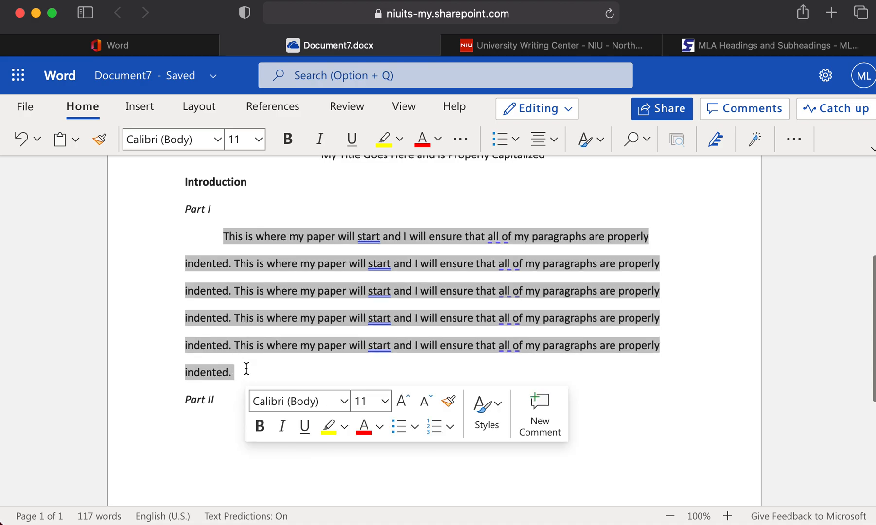
{"action": "left_click", "coordinate": [204, 431]}
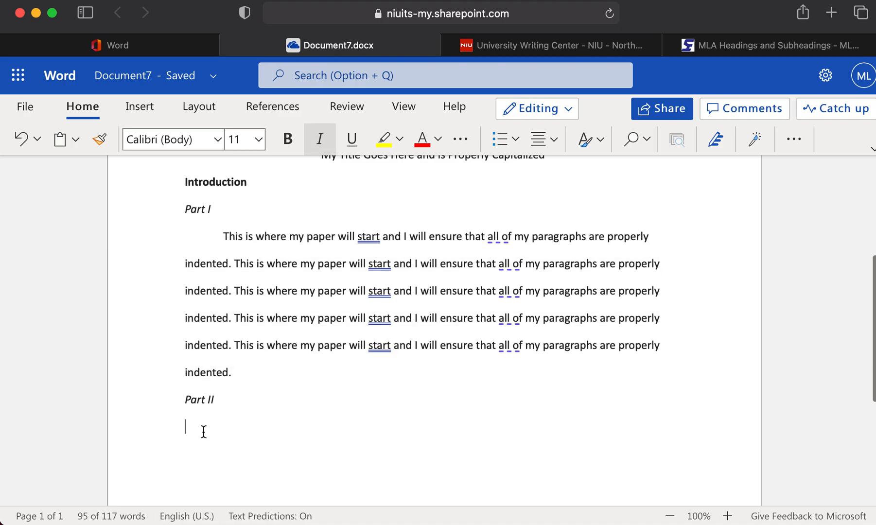
{"action": "key", "text": "super+v"}
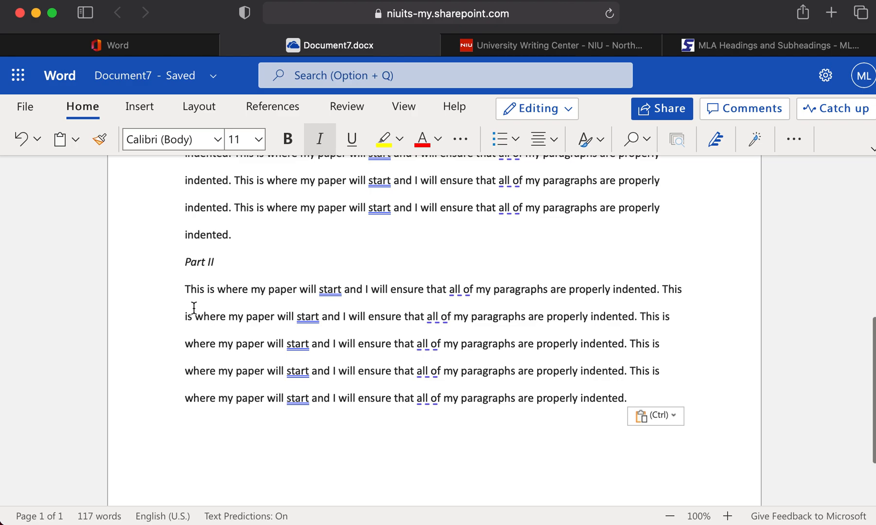
{"action": "left_click", "coordinate": [185, 289]}
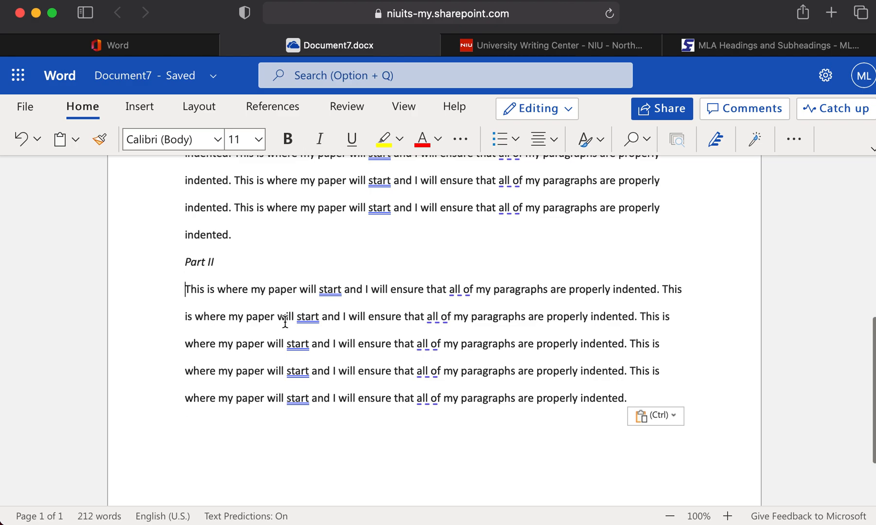
{"action": "key", "text": "Tab"}
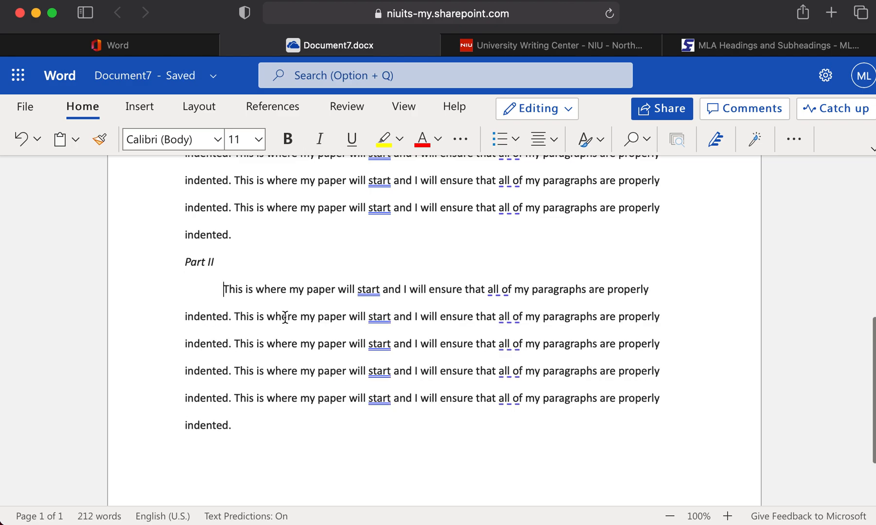
Step: Add a line reading "Methods" after the Part II paragraph, without a first-line indent
{"action": "scroll", "coordinate": [293, 335], "scroll_direction": "up", "scroll_amount": 5}
{"action": "scroll", "coordinate": [294, 335], "scroll_direction": "down", "scroll_amount": 4}
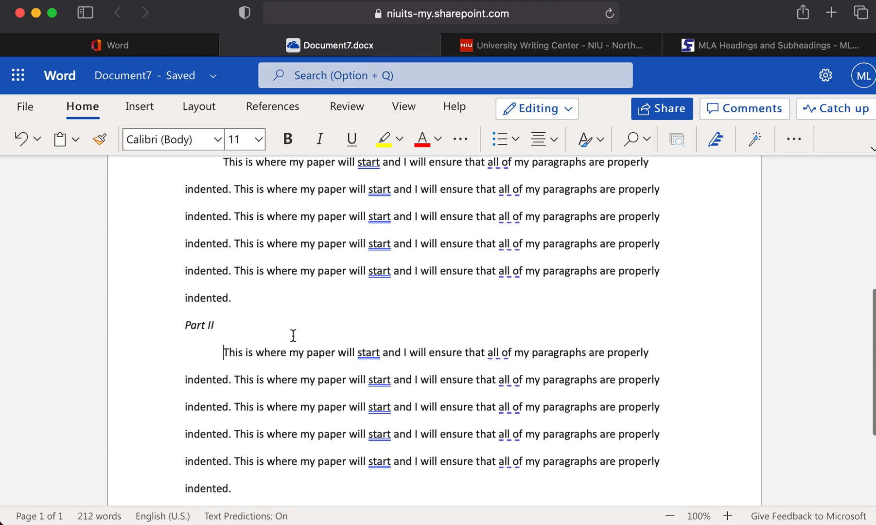
{"action": "scroll", "coordinate": [209, 221], "scroll_direction": "up", "scroll_amount": 3}
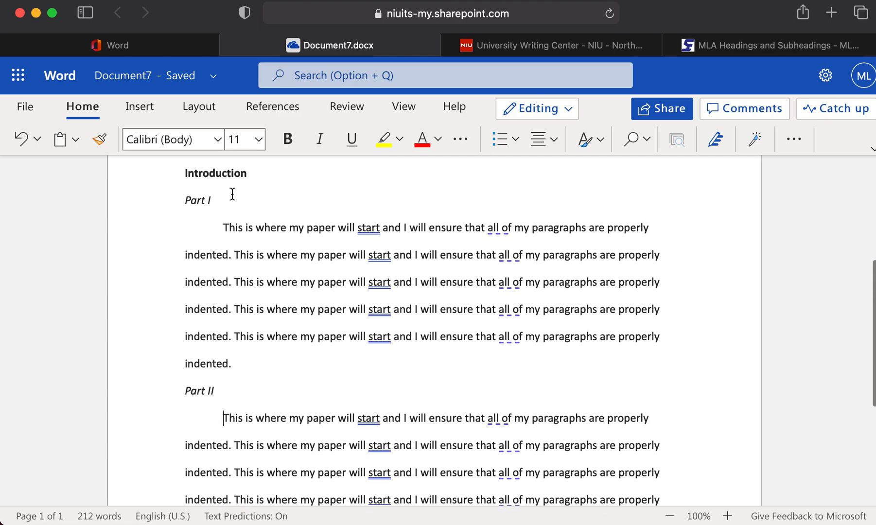
{"action": "scroll", "coordinate": [231, 195], "scroll_direction": "down", "scroll_amount": 5}
{"action": "left_click", "coordinate": [253, 386]}
{"action": "key", "text": "Return"}
{"action": "type", "text": "Methods"}
{"action": "left_click", "coordinate": [222, 413]}
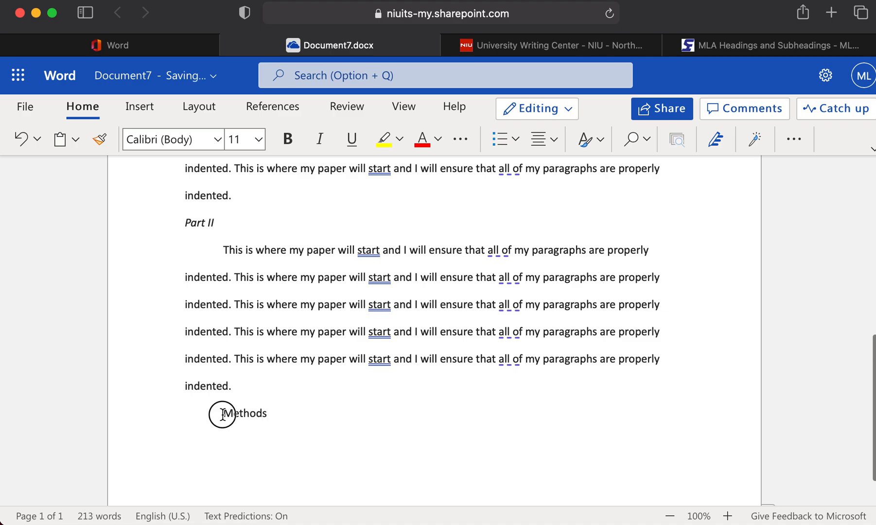
{"action": "key", "text": "BackSpace"}
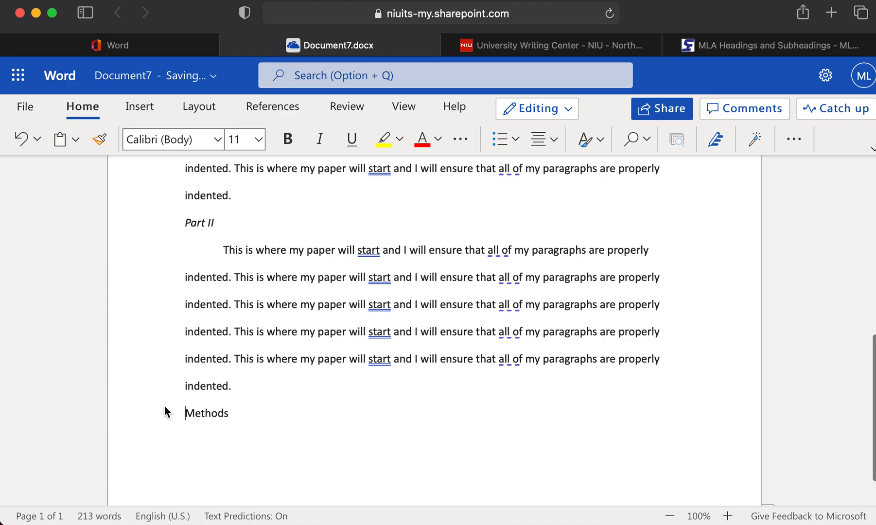
Step: Make the "Methods" section heading bold
{"action": "left_click", "coordinate": [241, 418]}
{"action": "left_click_drag", "start_coordinate": [240, 418], "coordinate": [176, 417]}
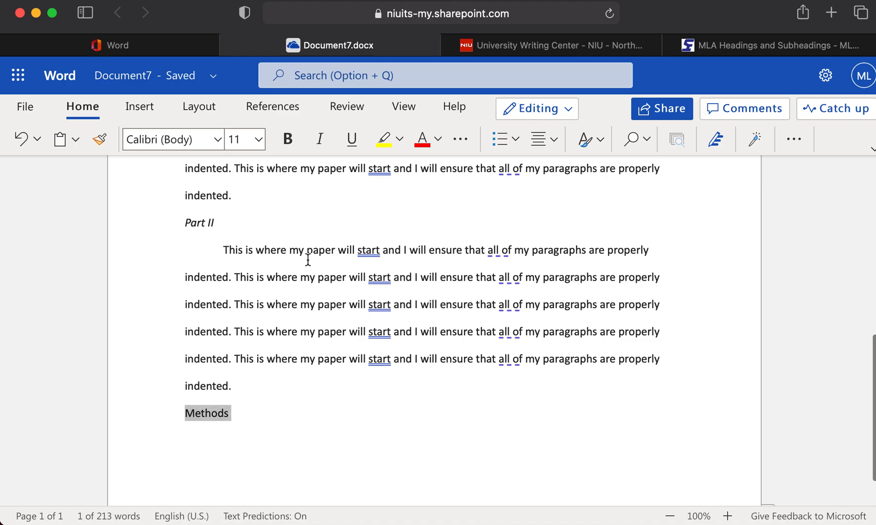
{"action": "key", "text": "super+b"}
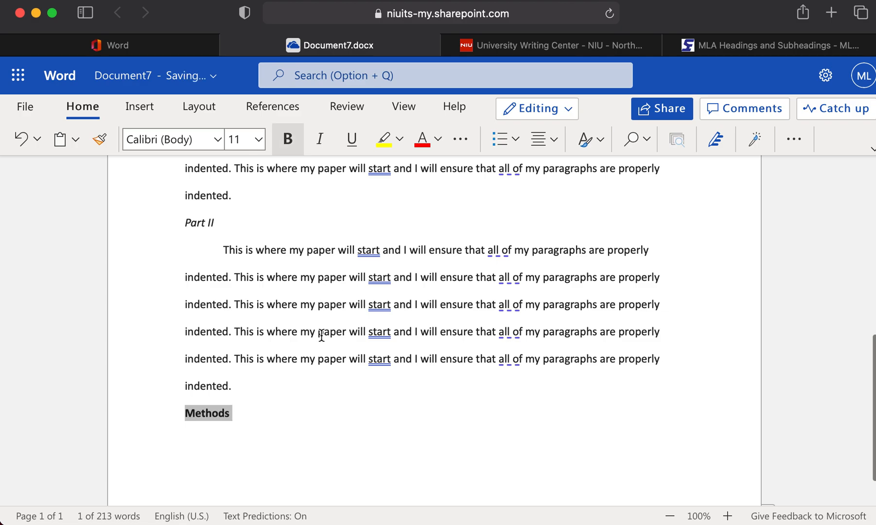
Step: Copy the indented Part II body paragraph and paste it on the line below the "Methods" heading
{"action": "left_click_drag", "start_coordinate": [224, 212], "coordinate": [246, 448]}
{"action": "key", "text": "super+c"}
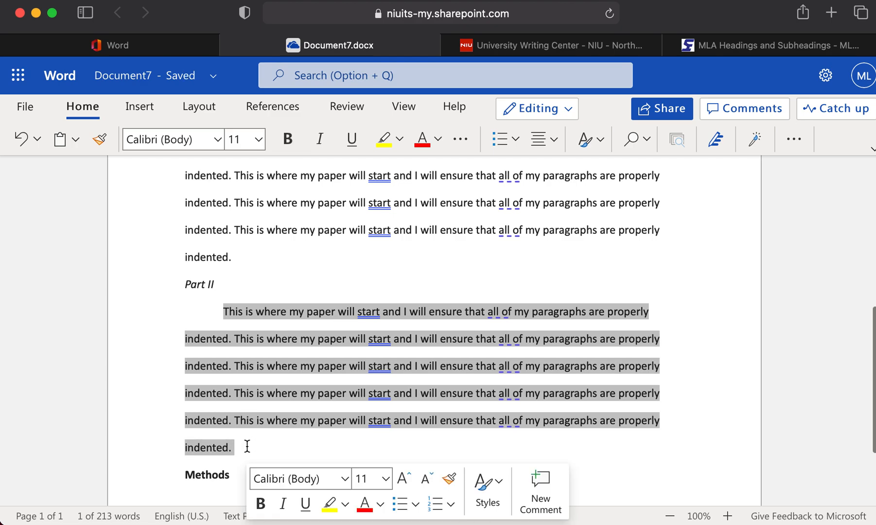
{"action": "scroll", "coordinate": [247, 446], "scroll_direction": "down", "scroll_amount": 3}
{"action": "left_click", "coordinate": [205, 399]}
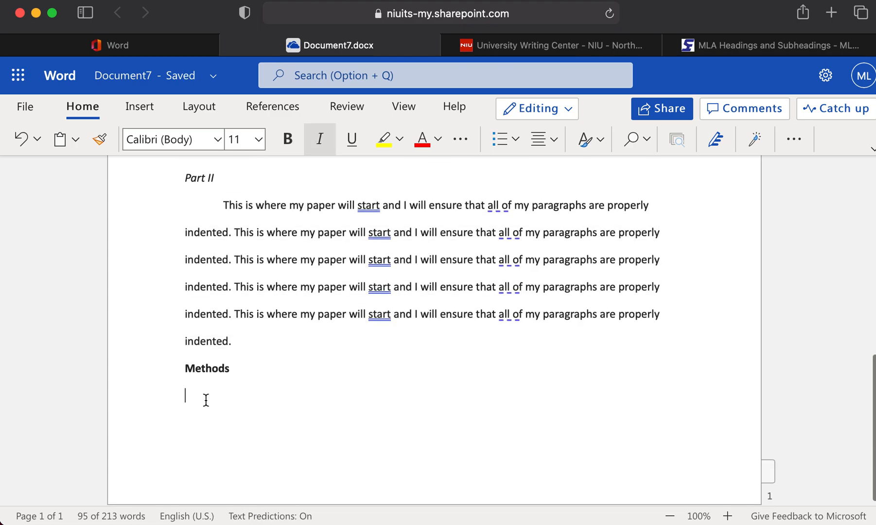
{"action": "key", "text": "super+v"}
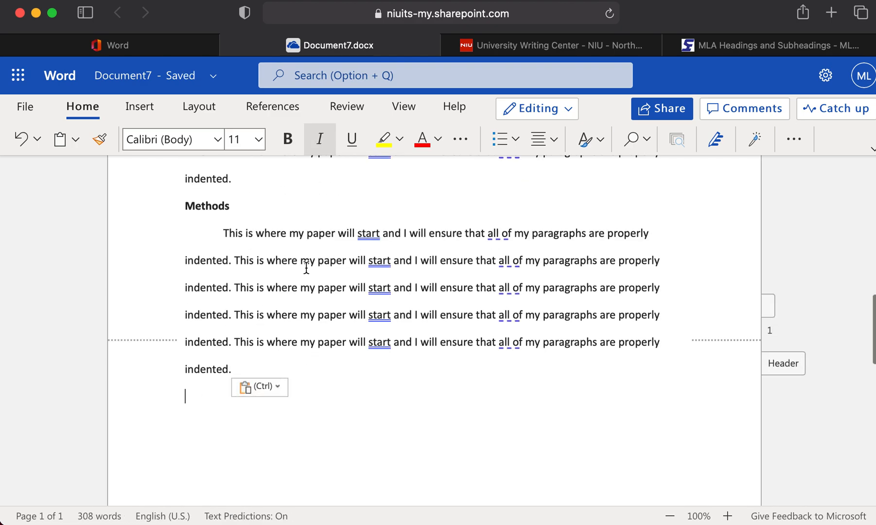
Step: Review the section headings, subheadings and body paragraphs from the title to the end of the document
{"action": "scroll", "coordinate": [306, 268], "scroll_direction": "down", "scroll_amount": 2}
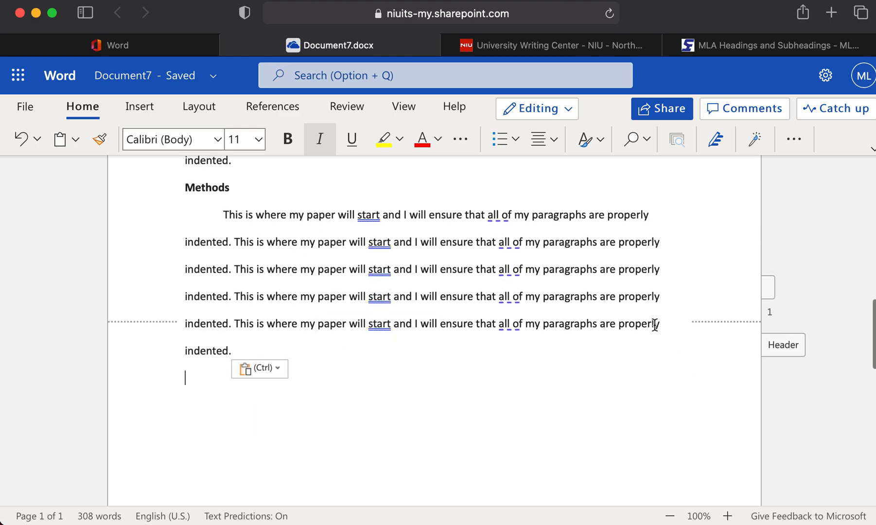
{"action": "scroll", "coordinate": [310, 269], "scroll_direction": "up", "scroll_amount": 10}
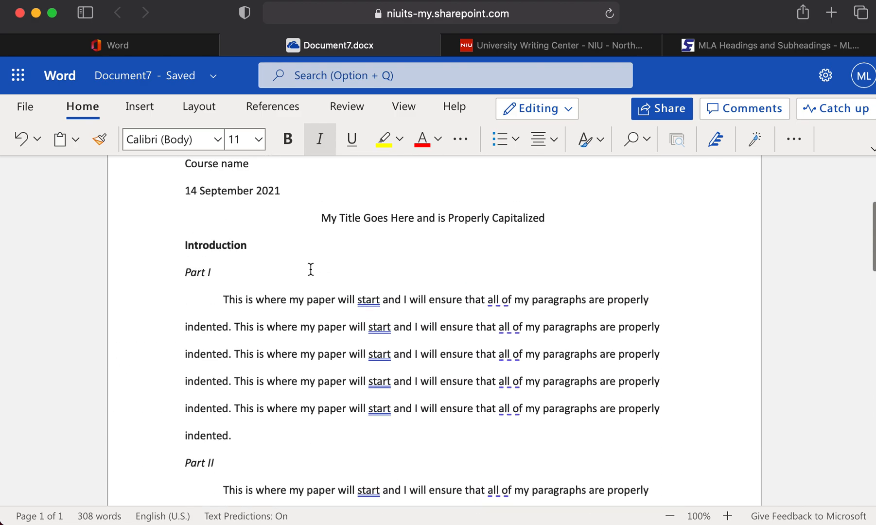
{"action": "scroll", "coordinate": [279, 416], "scroll_direction": "down", "scroll_amount": 10}
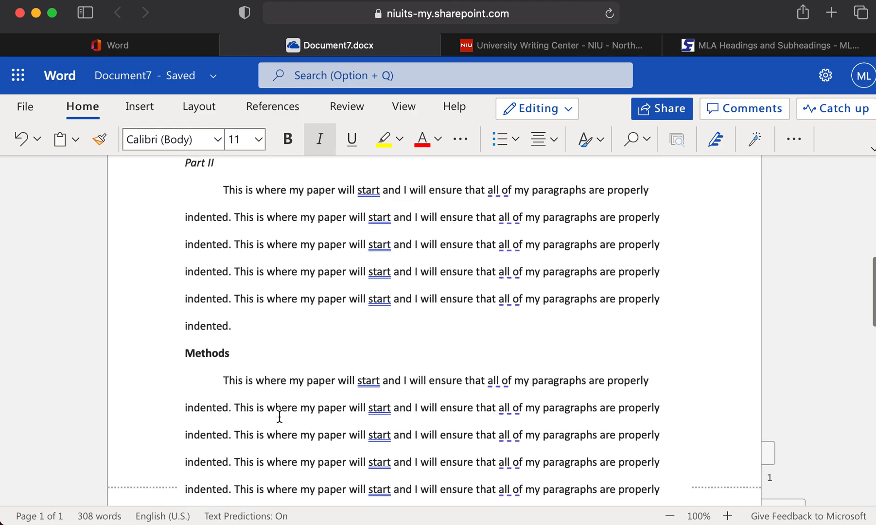
{"action": "scroll", "coordinate": [299, 280], "scroll_direction": "up", "scroll_amount": 8}
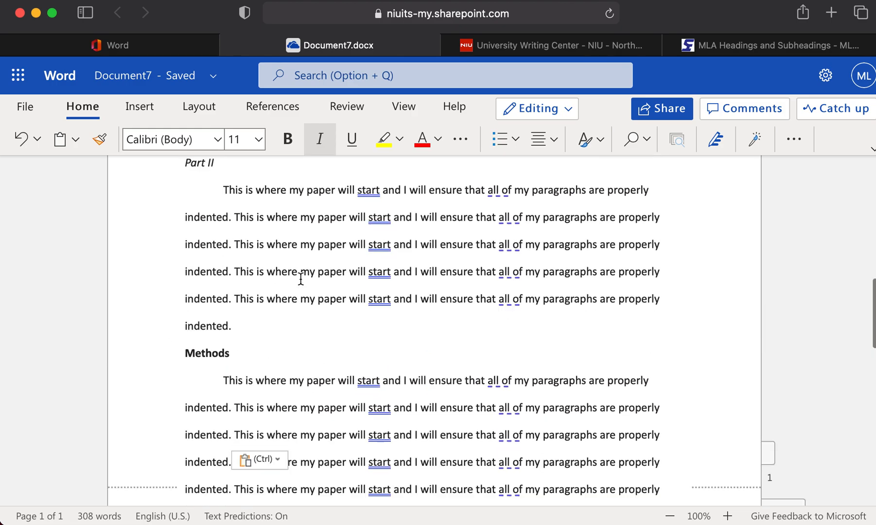
{"action": "scroll", "coordinate": [299, 279], "scroll_direction": "down", "scroll_amount": 5}
{"action": "scroll", "coordinate": [301, 279], "scroll_direction": "up", "scroll_amount": 10}
{"action": "scroll", "coordinate": [299, 279], "scroll_direction": "down", "scroll_amount": 10}
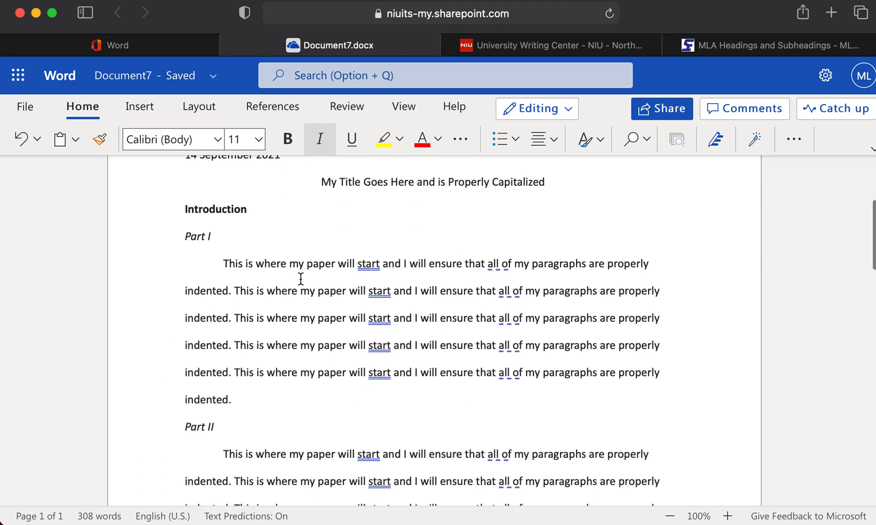
{"action": "scroll", "coordinate": [243, 321], "scroll_direction": "down", "scroll_amount": 6}
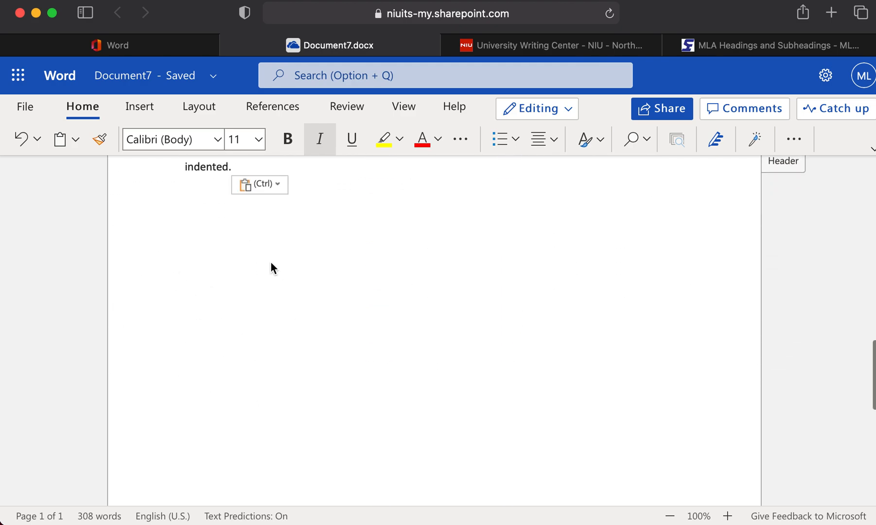
{"action": "scroll", "coordinate": [316, 340], "scroll_direction": "down", "scroll_amount": 2}
{"action": "scroll", "coordinate": [316, 340], "scroll_direction": "up", "scroll_amount": 4}
{"action": "scroll", "coordinate": [316, 340], "scroll_direction": "down", "scroll_amount": 1}
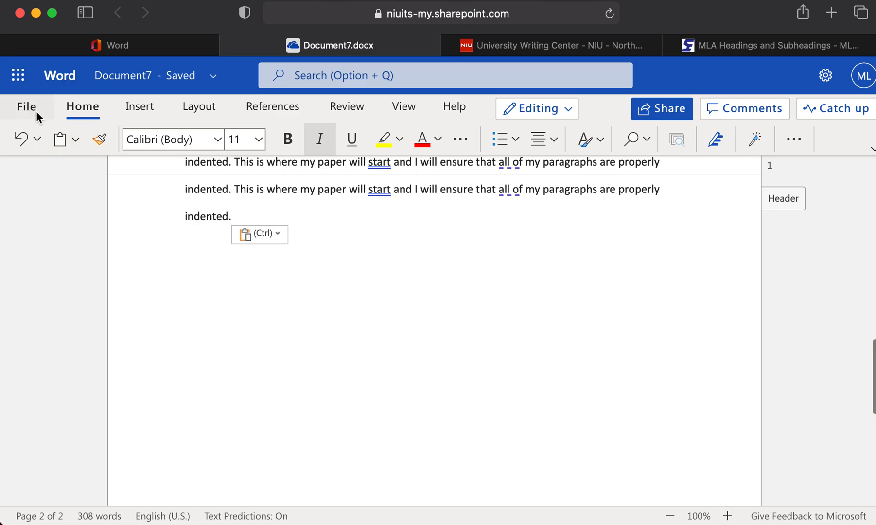
Step: Insert a page break after the Methods paragraph to start a new page
{"action": "left_click", "coordinate": [142, 106]}
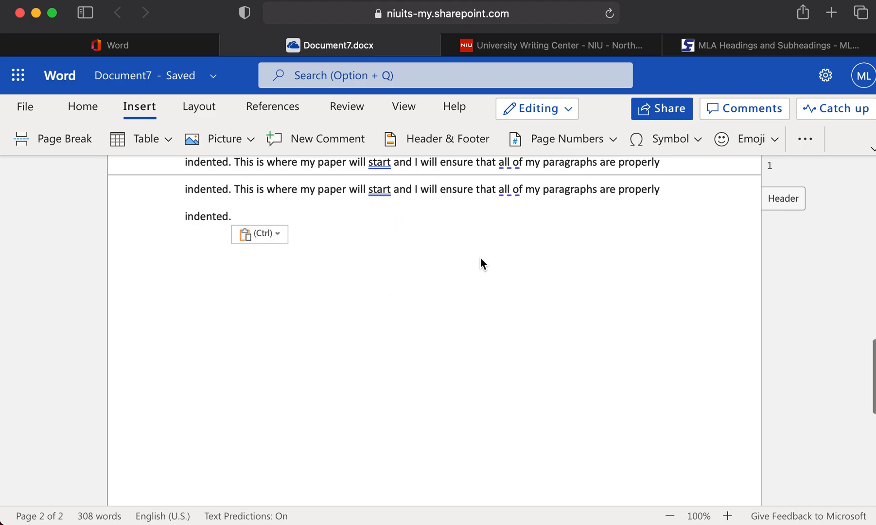
{"action": "left_click", "coordinate": [45, 141]}
{"action": "scroll", "coordinate": [382, 323], "scroll_direction": "up", "scroll_amount": 4}
{"action": "scroll", "coordinate": [382, 326], "scroll_direction": "up", "scroll_amount": 5}
{"action": "scroll", "coordinate": [372, 309], "scroll_direction": "down", "scroll_amount": 4}
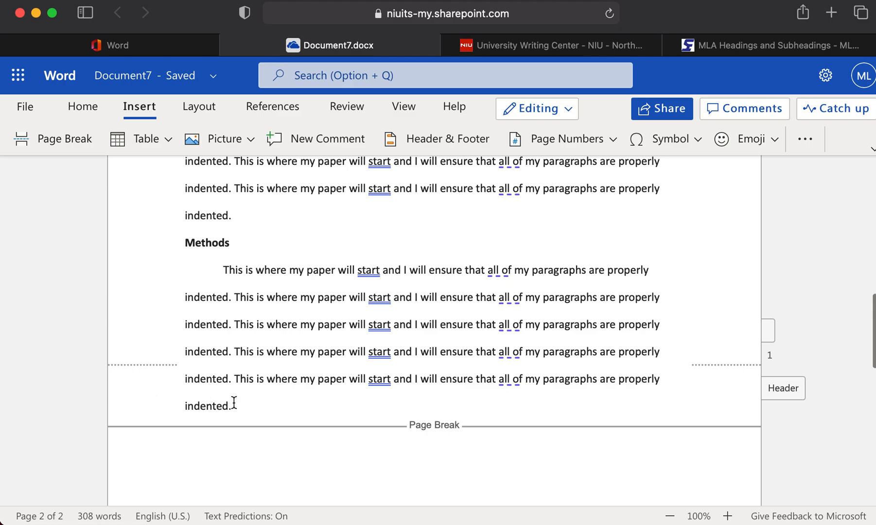
{"action": "scroll", "coordinate": [226, 397], "scroll_direction": "down", "scroll_amount": 3}
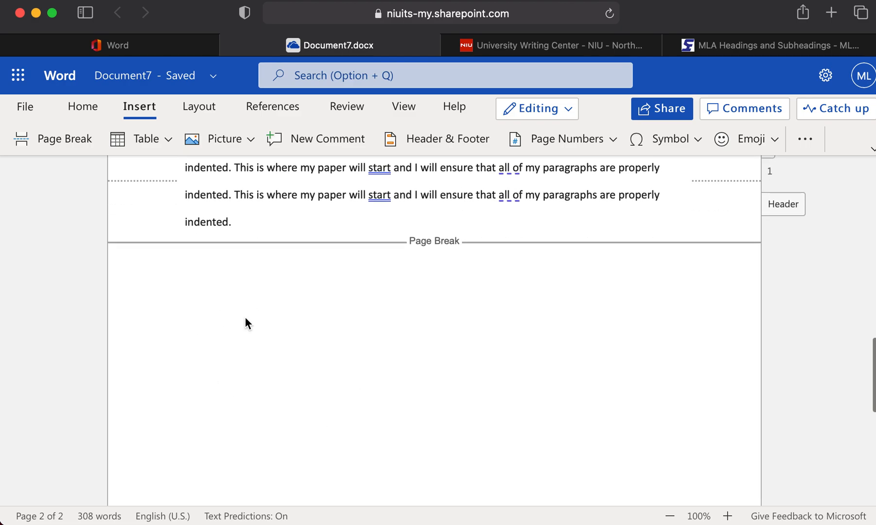
{"action": "scroll", "coordinate": [213, 348], "scroll_direction": "up", "scroll_amount": 1}
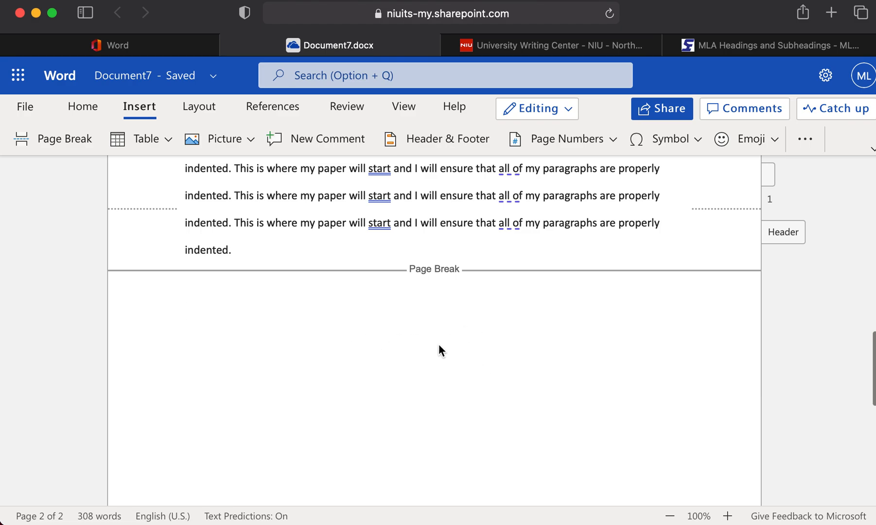
Step: Add the title "Works Cited" at the start of the new page, without italics
{"action": "type", "text": "Works Cites"}
{"action": "key", "text": "BackSpace"}
{"action": "type", "text": "d"}
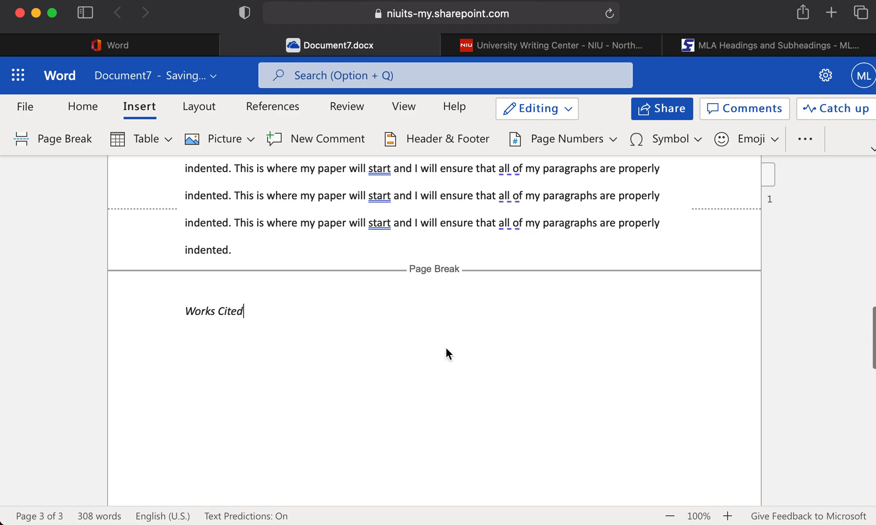
{"action": "left_click_drag", "start_coordinate": [246, 312], "coordinate": [149, 313]}
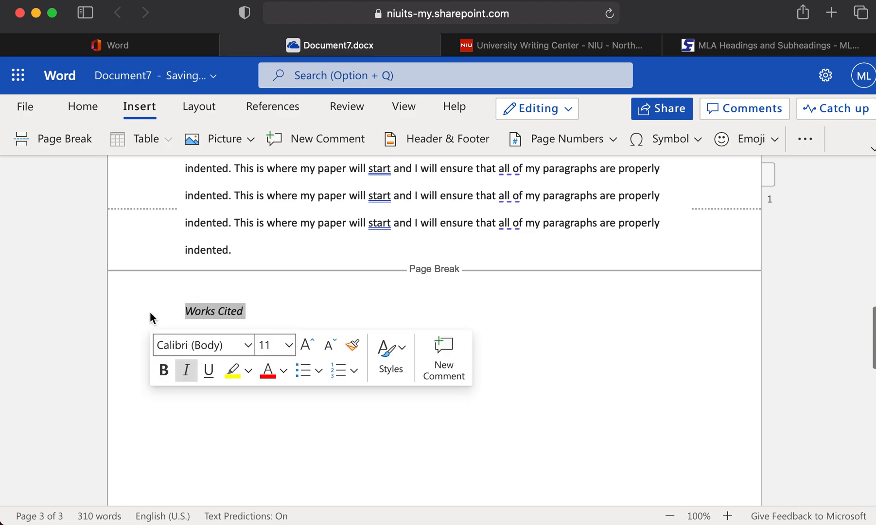
{"action": "key", "text": "super+i"}
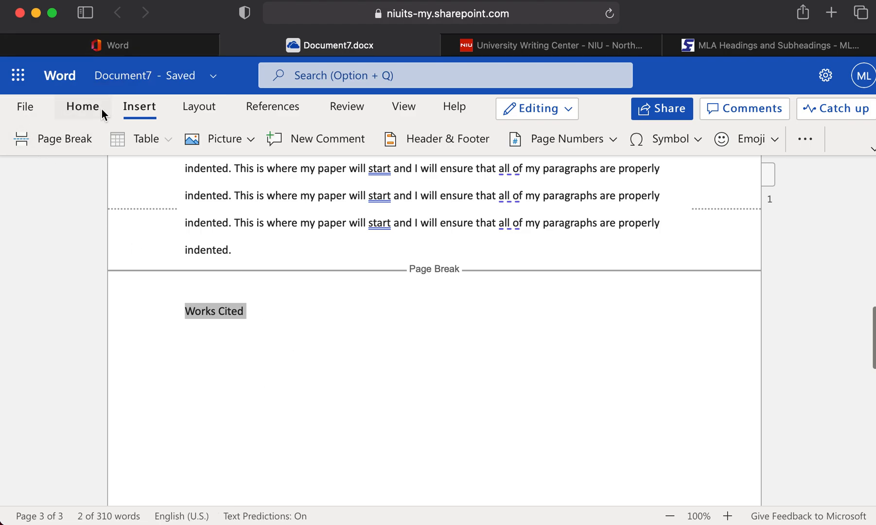
Step: Try italic and bold formatting on the "Works Cited" title and remove both again
{"action": "left_click", "coordinate": [78, 110]}
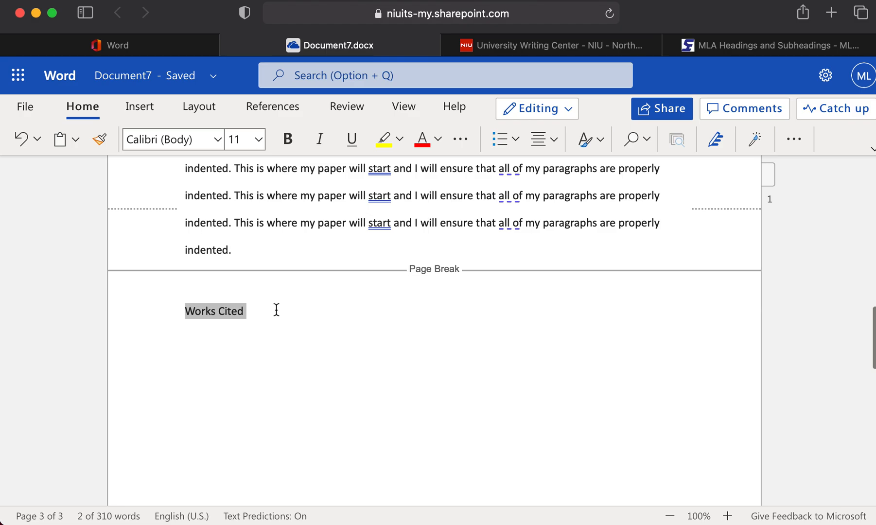
{"action": "key", "text": "super+i"}
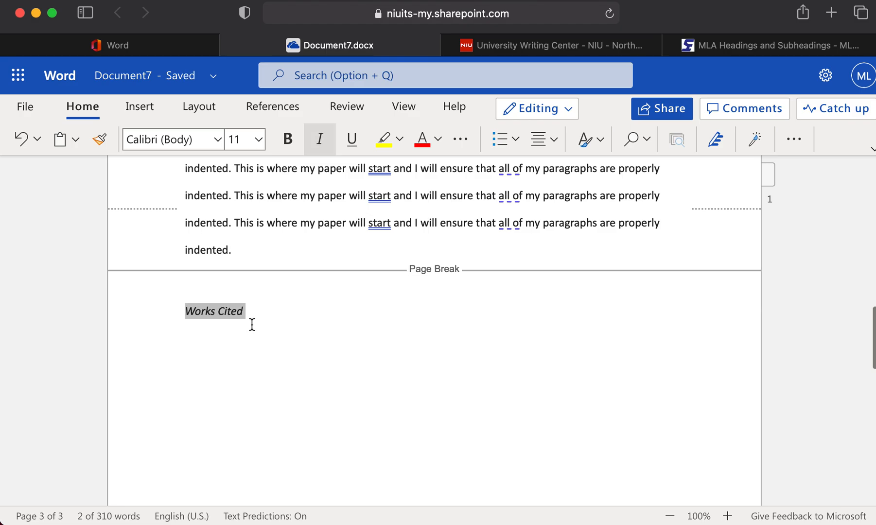
{"action": "key", "text": "super+b"}
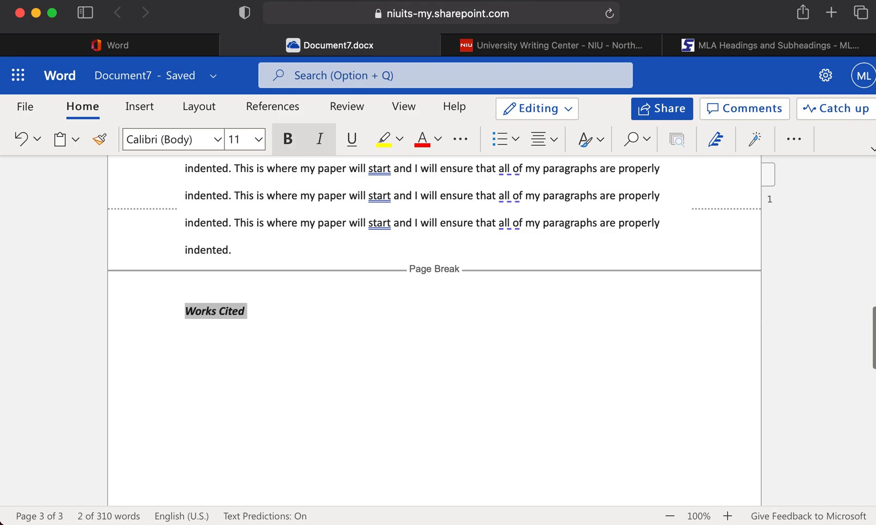
{"action": "key", "text": "super+b"}
{"action": "key", "text": "super+i"}
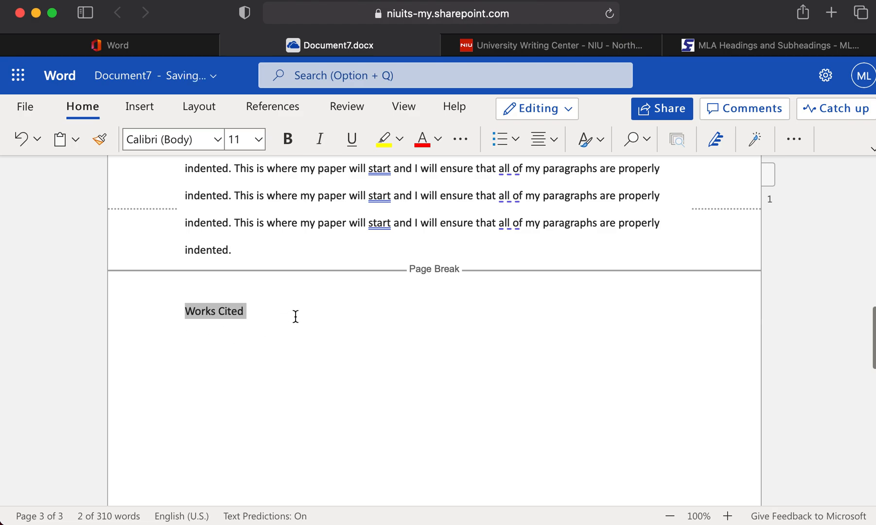
{"action": "left_click", "coordinate": [260, 316]}
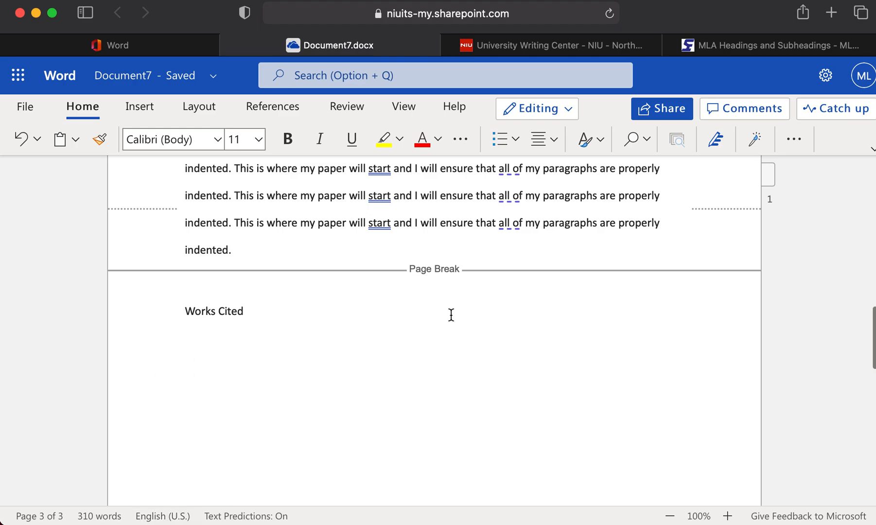
Step: Center the "Works Cited" title on its page
{"action": "left_click", "coordinate": [184, 311]}
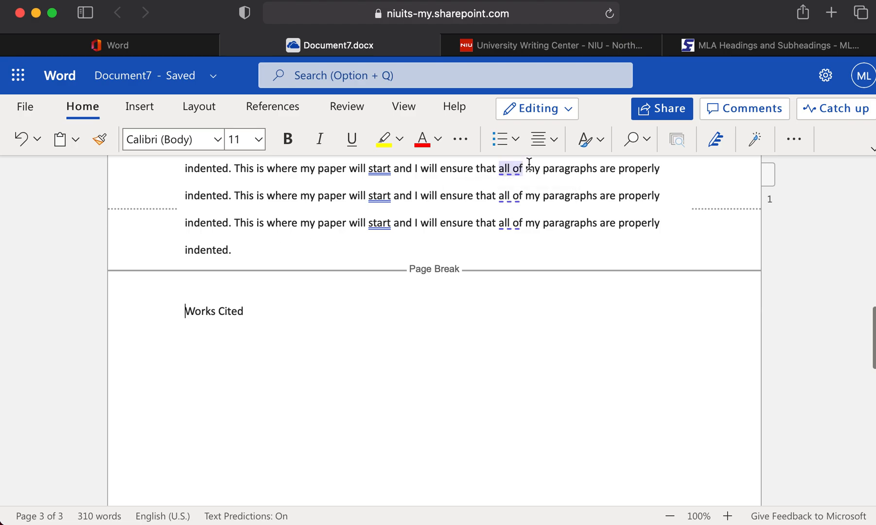
{"action": "left_click", "coordinate": [539, 139]}
{"action": "left_click", "coordinate": [585, 215]}
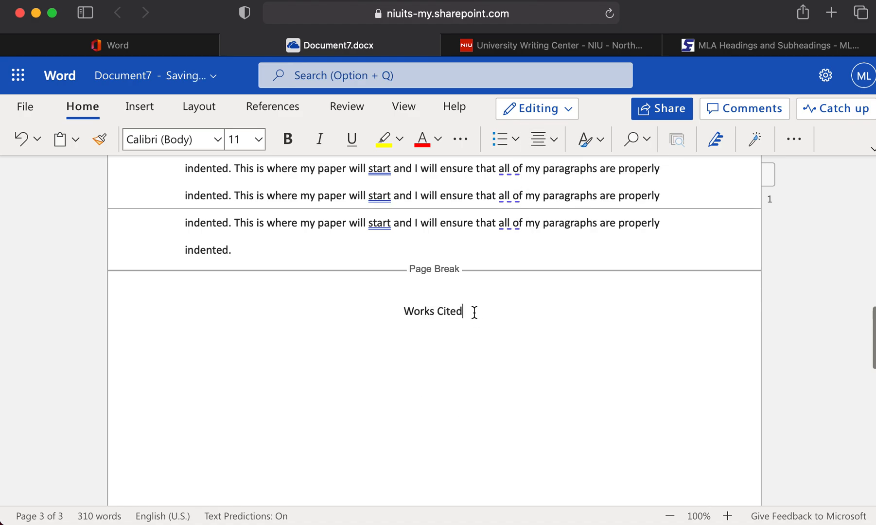
Step: Add a new line below the "Works Cited" title and align it left
{"action": "left_click", "coordinate": [474, 312]}
{"action": "key", "text": "Return"}
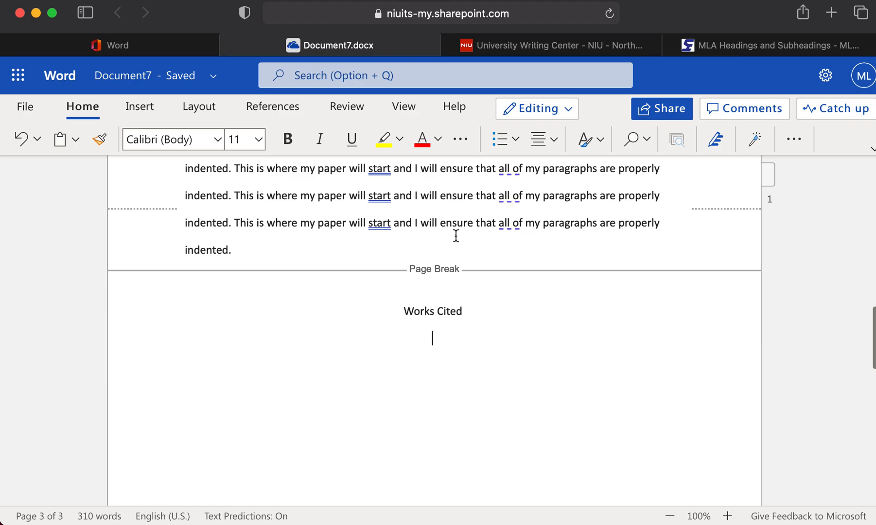
{"action": "left_click", "coordinate": [550, 139]}
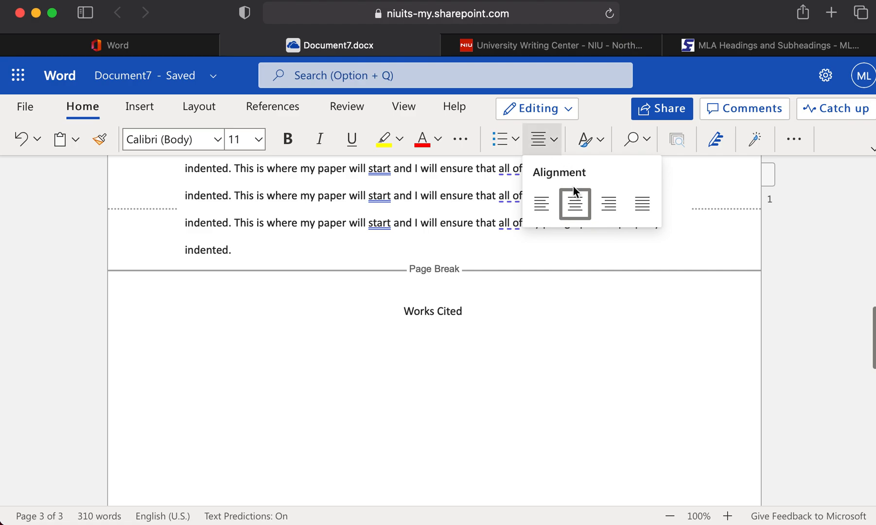
{"action": "left_click", "coordinate": [540, 208]}
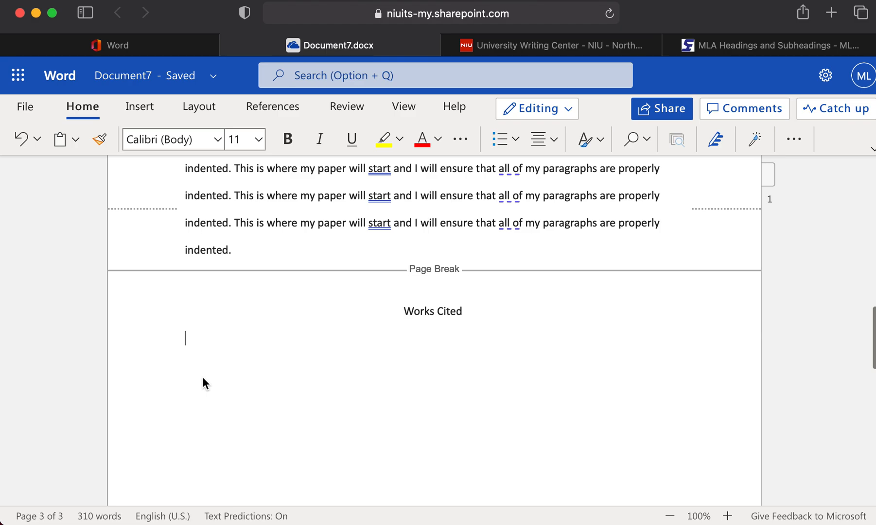
Step: Start the first citation with the author's name and the opening-quoted article title "This is the Title of a Fancy Article in an Academic Journal"
{"action": "type", "text": "Barrington, "}
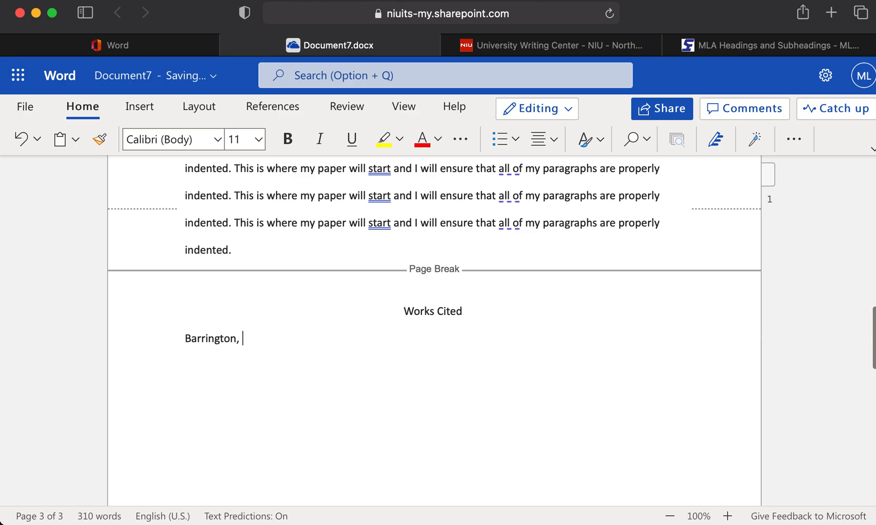
{"action": "type", "text": "Joshua"}
{"action": "type", "text": ". "}
{"action": "type", "text": "\""}
{"action": "type", "text": "This"}
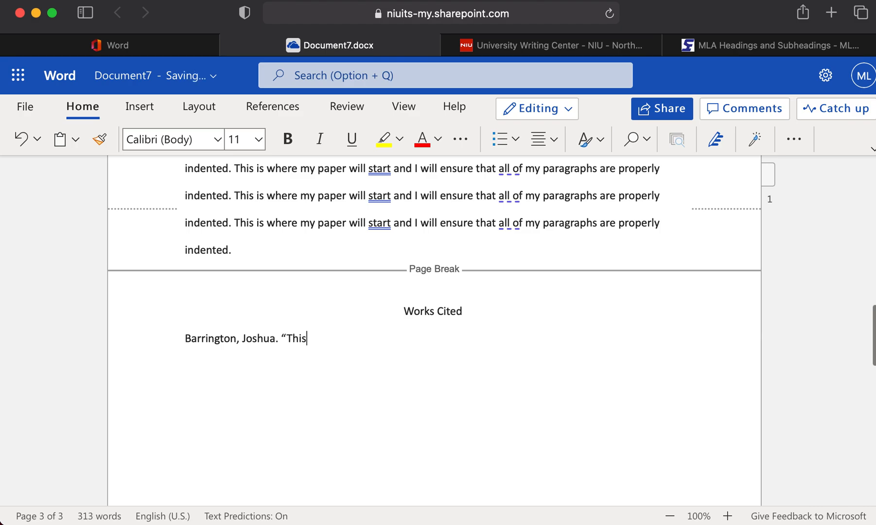
{"action": "type", "text": " is the Title of a Fa"}
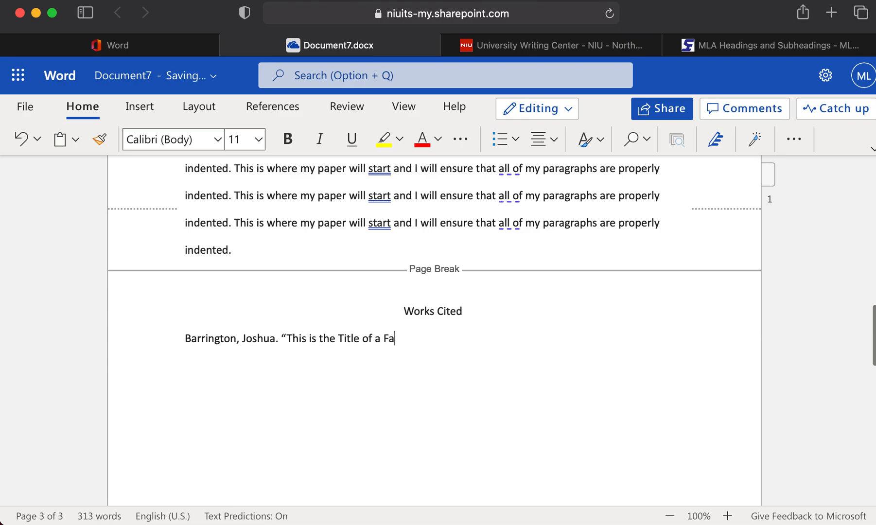
{"action": "type", "text": "ncy Article in a"}
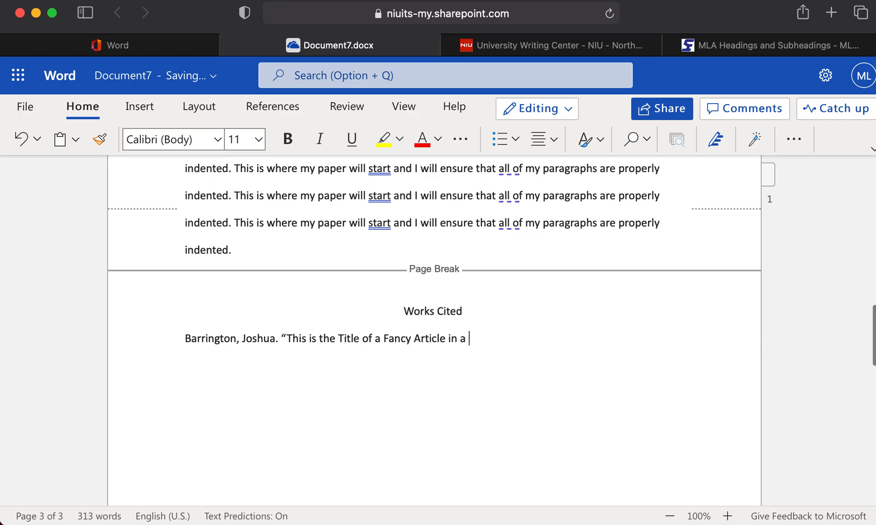
{"action": "key", "text": "BackSpace"}
{"action": "type", "text": "n An"}
{"action": "key", "text": "BackSpace"}
{"action": "type", "text": "cademic Journal"}
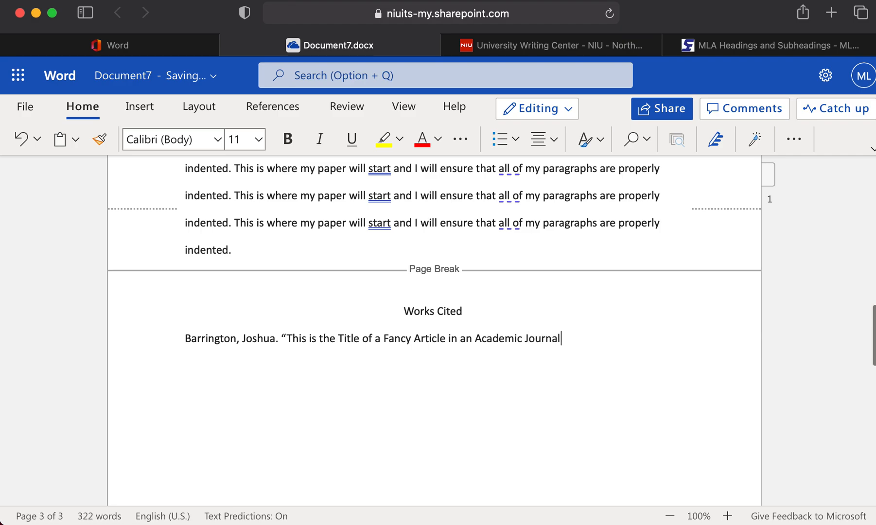
Step: Replace "Journal" with "Book" in the article title and close the title with a period and quotation mark
{"action": "type", "text": "."}
{"action": "type", "text": "\""}
{"action": "key", "text": "BackSpace"}
{"action": "key", "text": "BackSpace"}
{"action": "key", "text": "BackSpace"}
{"action": "key", "text": "BackSpace"}
{"action": "key", "text": "BackSpace"}
{"action": "key", "text": "BackSpace"}
{"action": "key", "text": "BackSpace"}
{"action": "key", "text": "BackSpace"}
{"action": "key", "text": "BackSpace"}
{"action": "type", "text": "Book.\""}
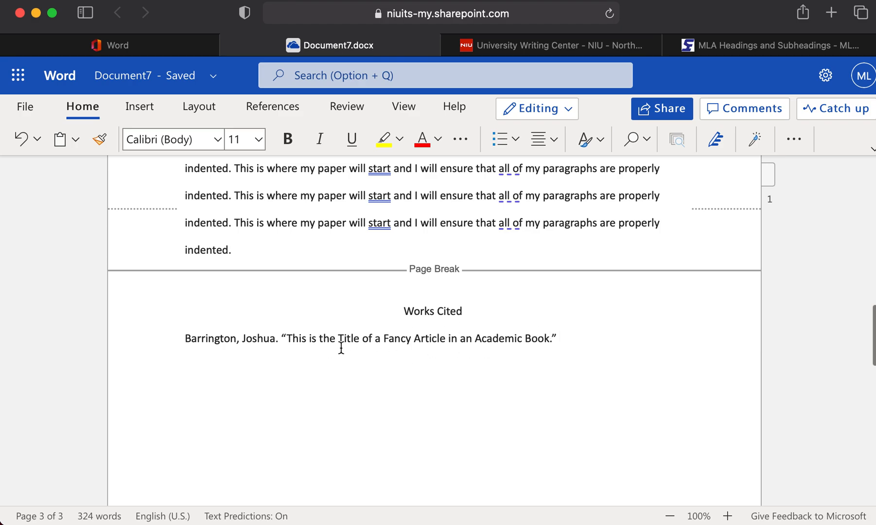
Step: Check the capitalization of the minor and major words in the article title
{"action": "left_click", "coordinate": [365, 339]}
{"action": "left_click_drag", "start_coordinate": [365, 339], "coordinate": [383, 339]}
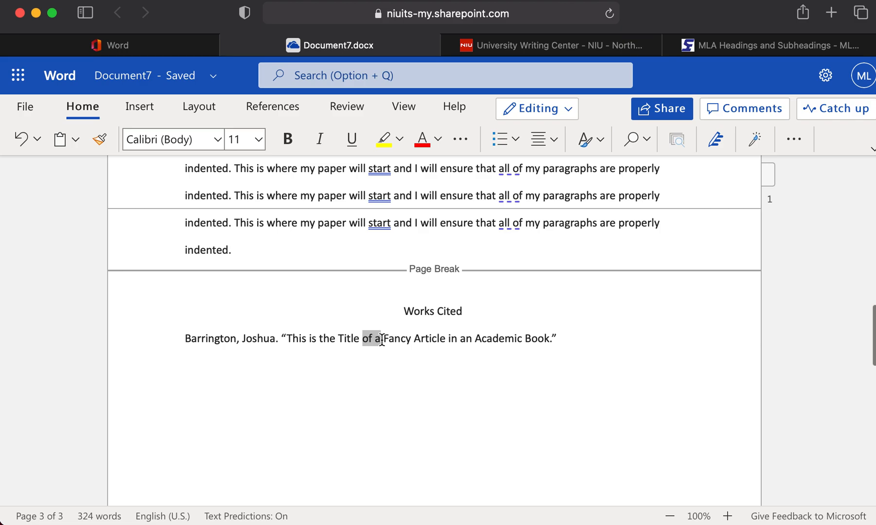
{"action": "left_click_drag", "start_coordinate": [450, 339], "coordinate": [465, 339]}
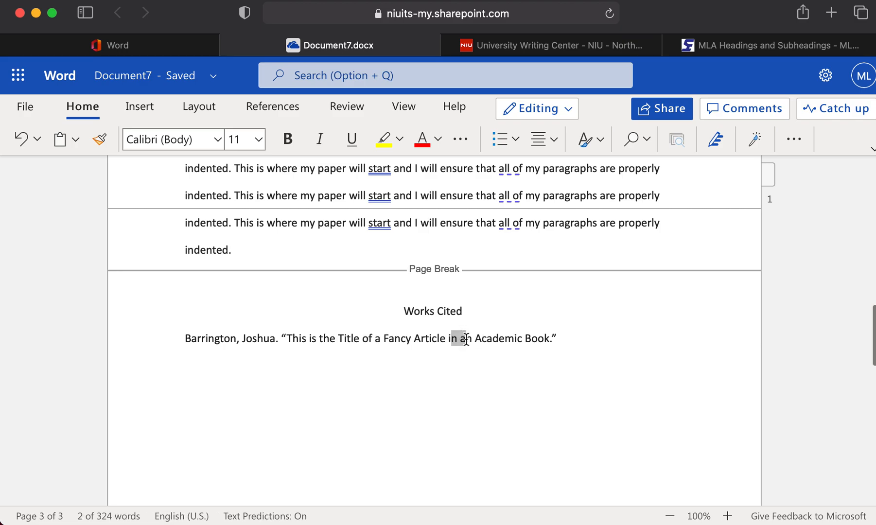
{"action": "left_click", "coordinate": [479, 338]}
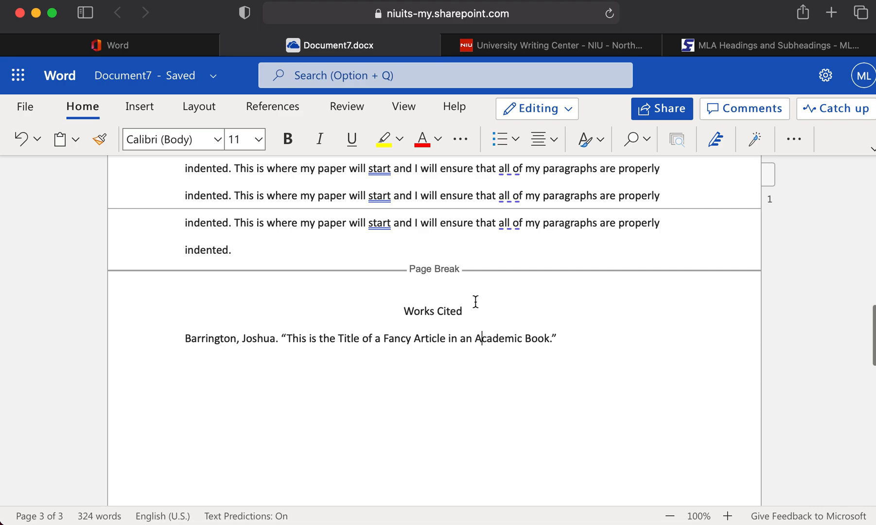
{"action": "left_click_drag", "start_coordinate": [482, 340], "coordinate": [475, 340]}
{"action": "left_click_drag", "start_coordinate": [530, 338], "coordinate": [525, 338]}
Step: Add the italic book title "This is a Totally Made Up Book Name for the Purpose of this Sample Works Cited", followed by a non-italic period
{"action": "left_click", "coordinate": [567, 339]}
{"action": "key", "text": "super+i"}
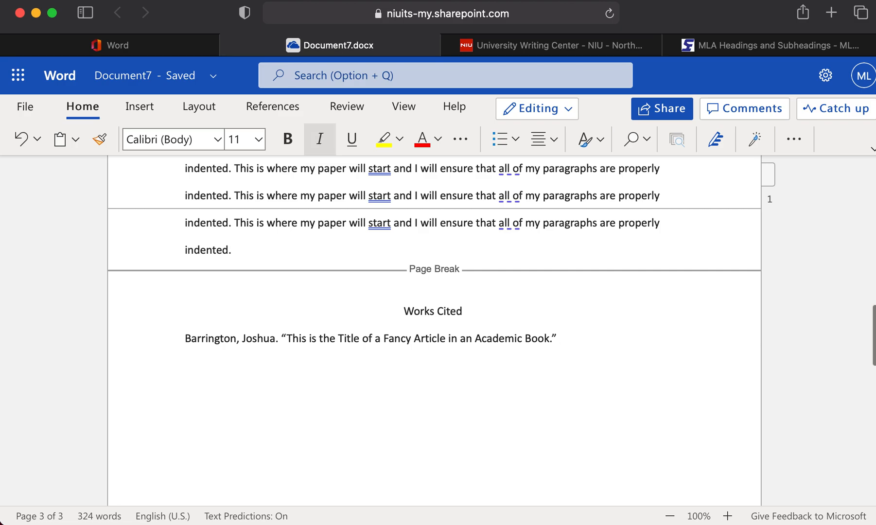
{"action": "type", "text": "Th"}
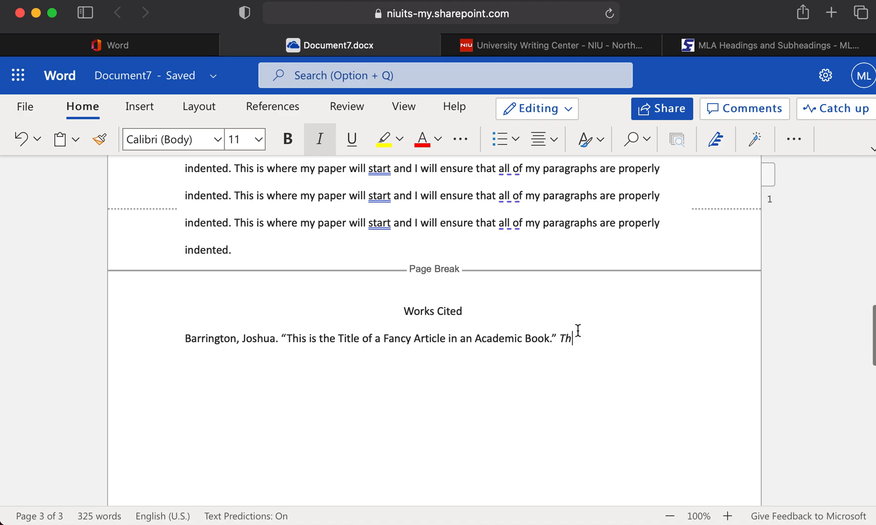
{"action": "type", "text": "is is a Totally Made "}
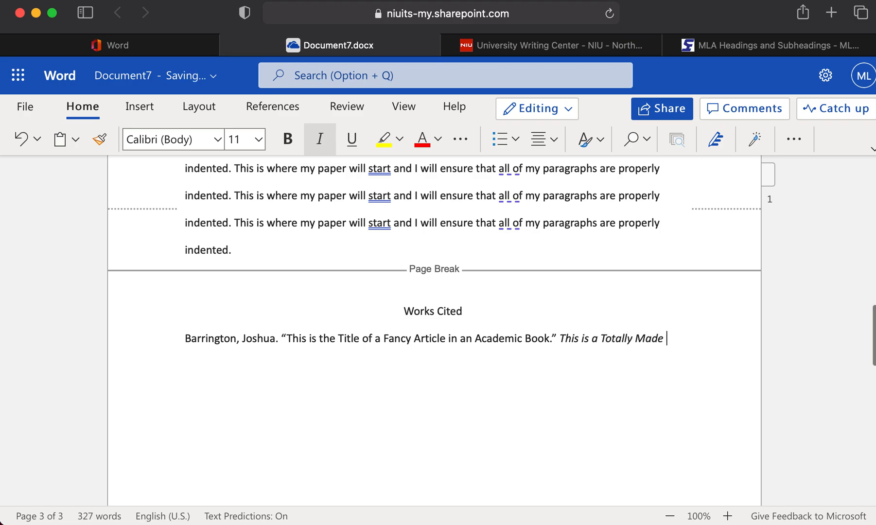
{"action": "type", "text": "Up Book Name for the "}
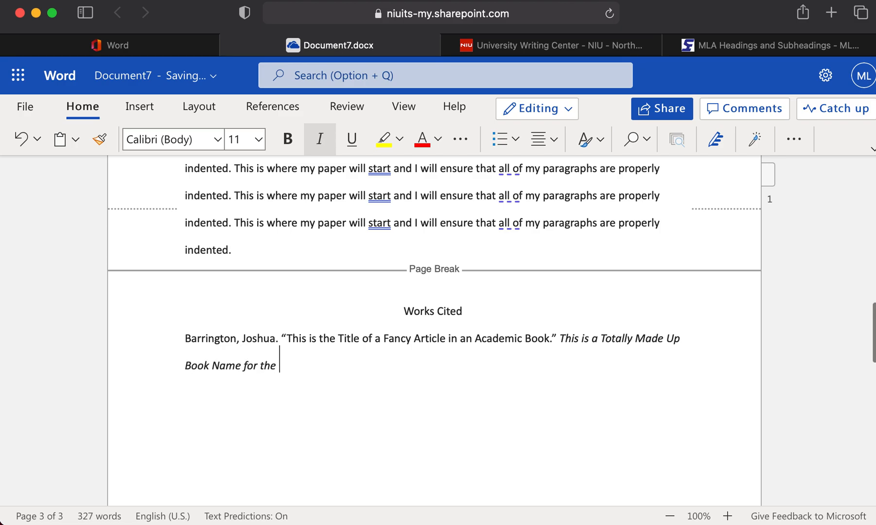
{"action": "type", "text": "Purpose of this S"}
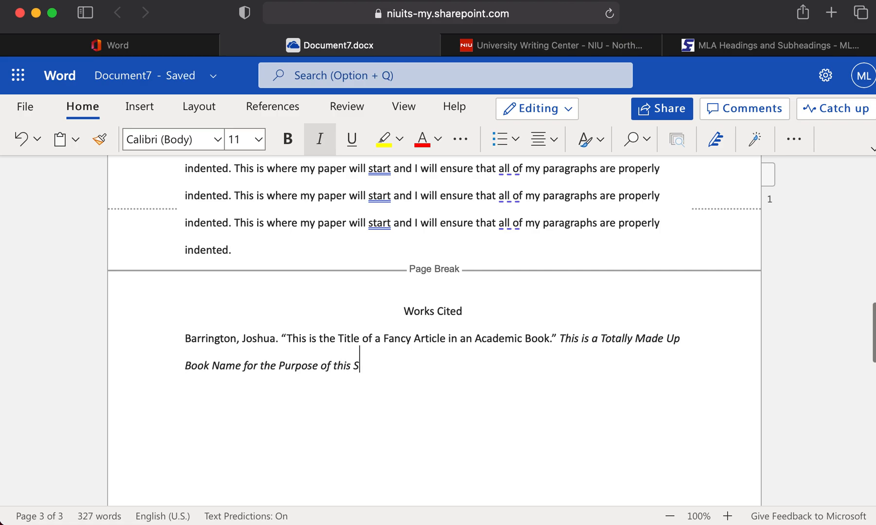
{"action": "type", "text": "ample Work"}
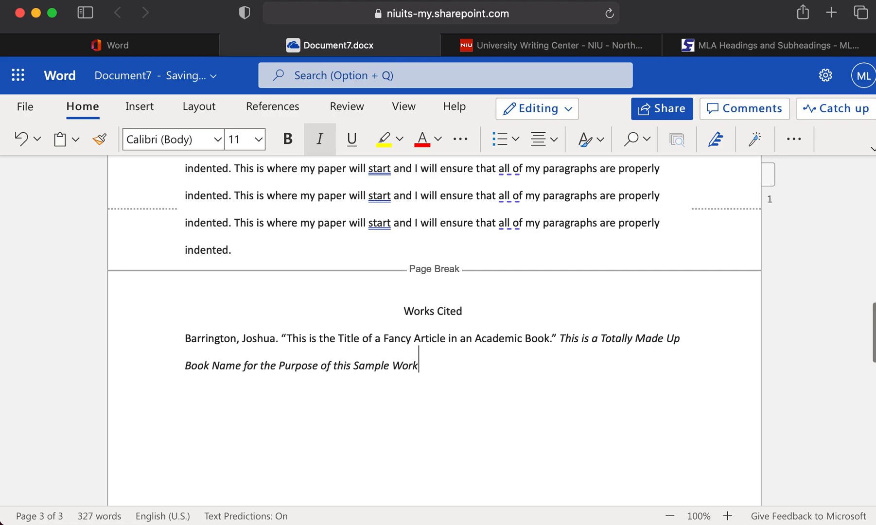
{"action": "type", "text": "s Cited."}
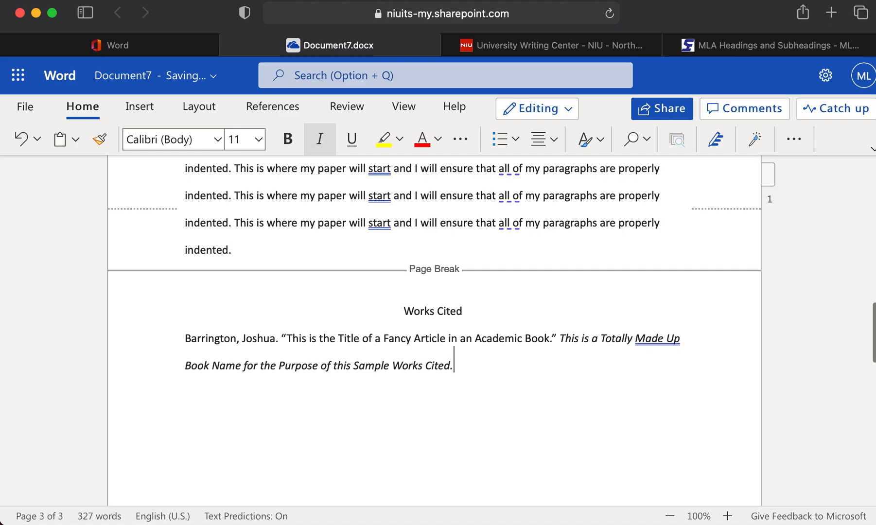
{"action": "key", "text": "BackSpace"}
{"action": "key", "text": "super+i"}
{"action": "type", "text": ". "}
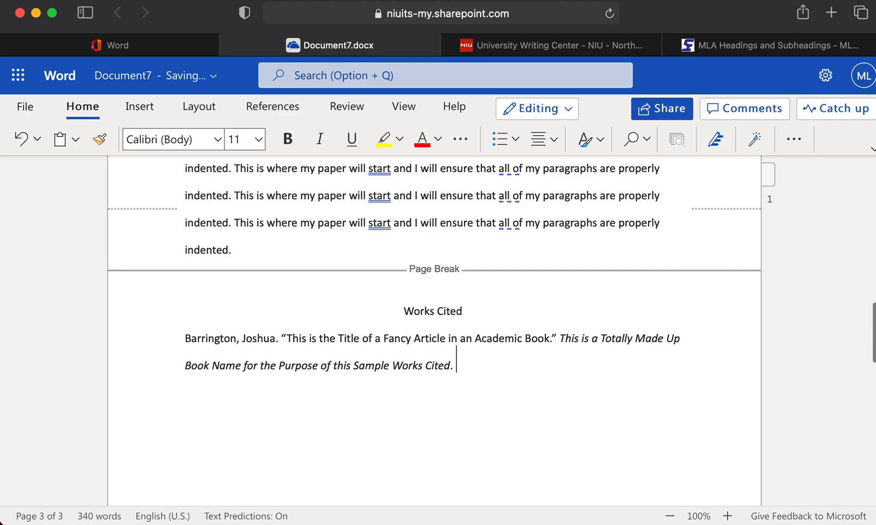
Step: Continue the citation with "Edited by", the editor's full name and the publisher "Oxford UP,"
{"action": "type", "text": "Edited by"}
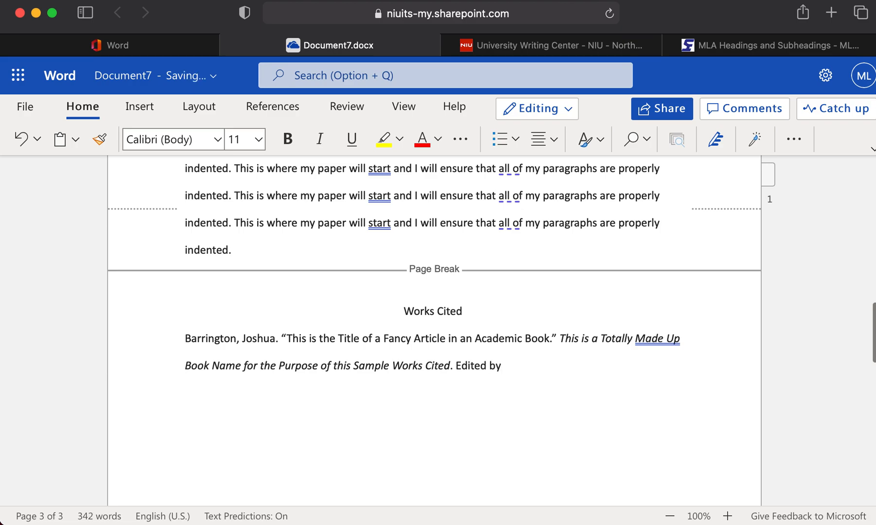
{"action": "type", "text": "Maria Sana"}
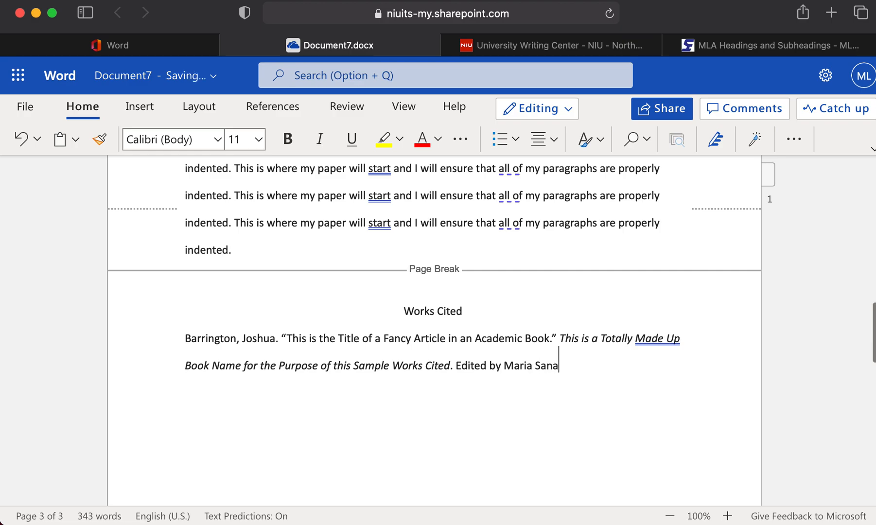
{"action": "key", "text": "BackSpace"}
{"action": "type", "text": "ta Anna"}
{"action": "key", "text": "BackSpace"}
{"action": "key", "text": "BackSpace"}
{"action": "type", "text": "a. Oxford UP, "}
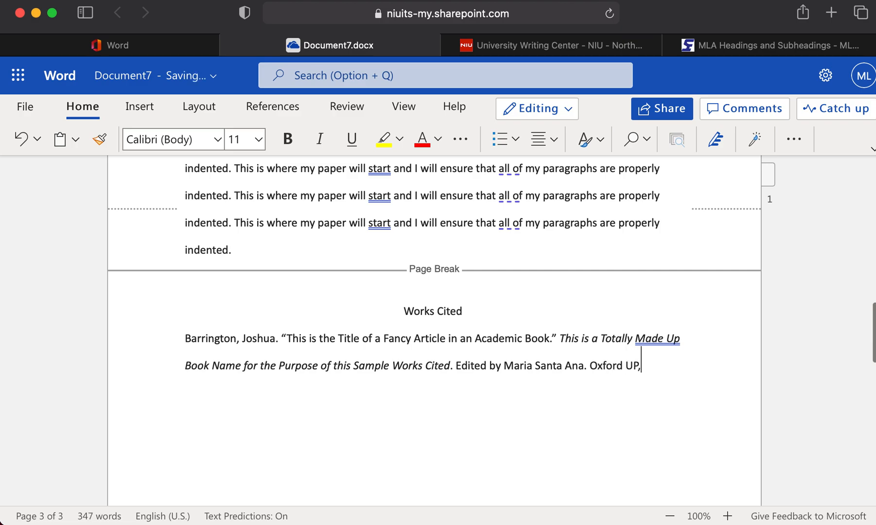
Step: Finish the citation with the year "2016." and the page range "Pp. 295-299.", then select "Pp."
{"action": "type", "text": "2016"}
{"action": "key", "text": "BackSpace"}
{"action": "type", "text": "6."}
{"action": "key", "text": "Return"}
{"action": "type", "text": "pp. 295-"}
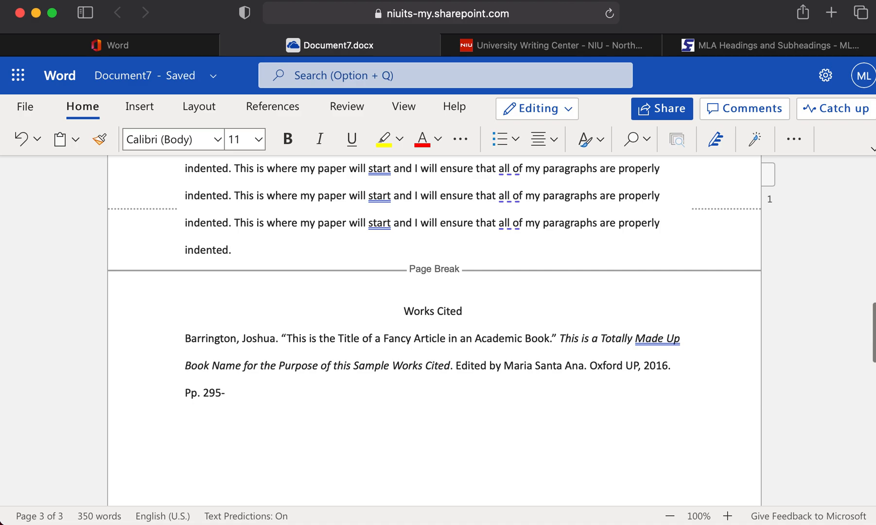
{"action": "type", "text": "299."}
{"action": "double_click", "coordinate": [178, 392]}
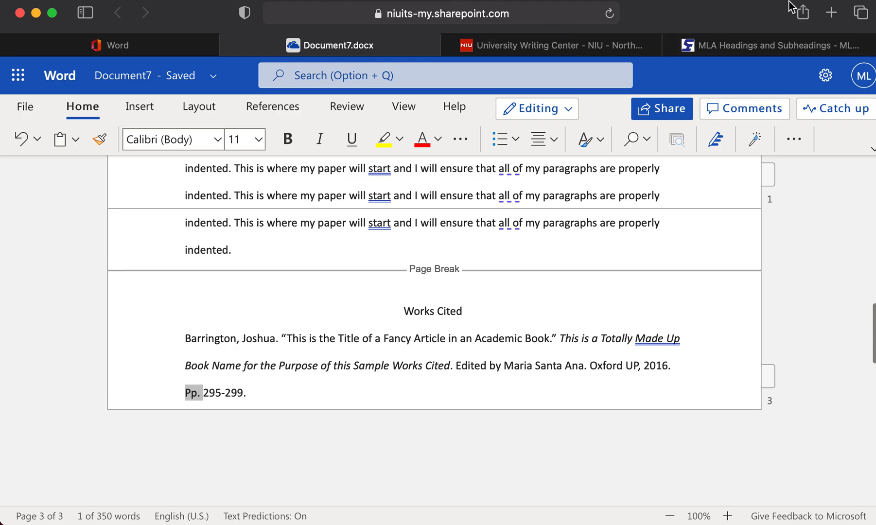
Step: Switch to the MLA headings web page, search the web for "purdue owl mla" and open Purdue OWL's MLA Formatting and Style Guide
{"action": "left_click", "coordinate": [756, 45]}
{"action": "left_click", "coordinate": [523, 15]}
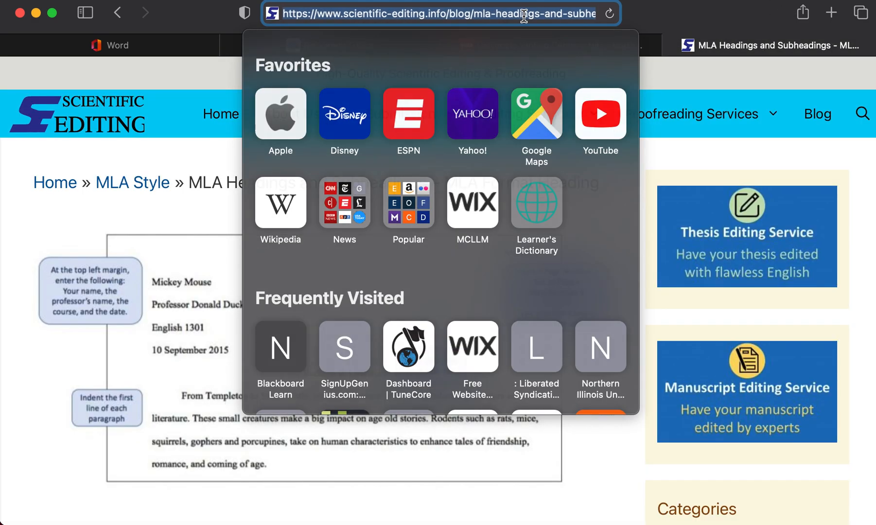
{"action": "type", "text": "ox"}
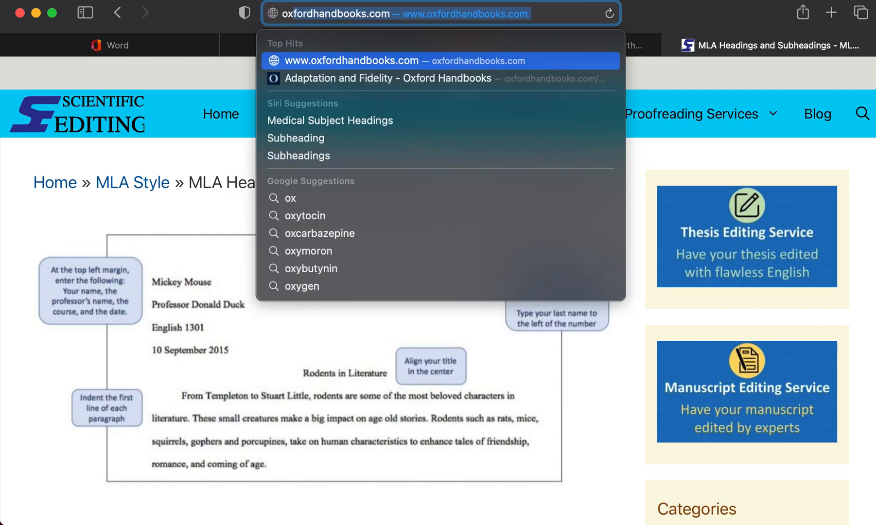
{"action": "key", "text": "BackSpace"}
{"action": "key", "text": "BackSpace"}
{"action": "key", "text": "BackSpace"}
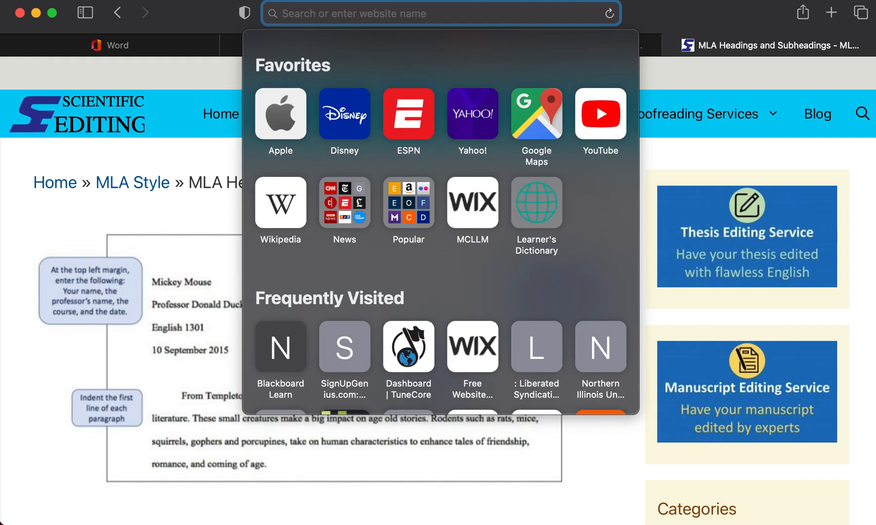
{"action": "type", "text": "purdue "}
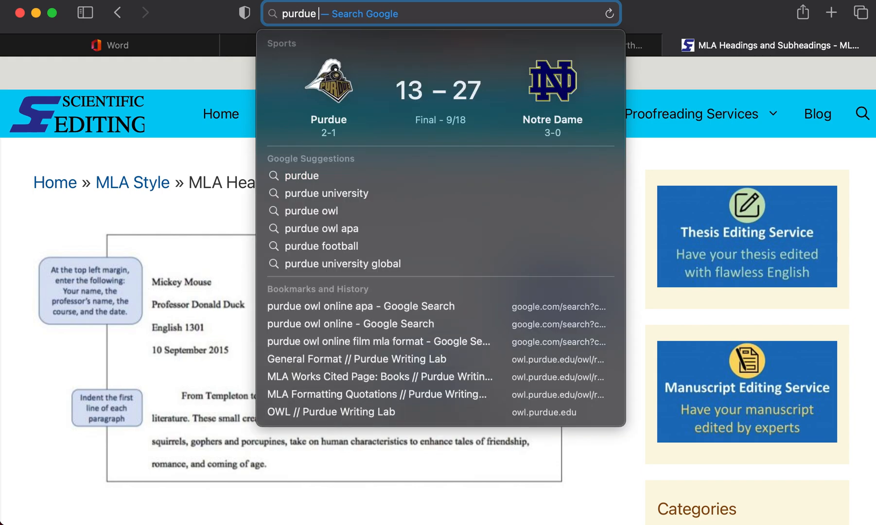
{"action": "type", "text": "owl mla"}
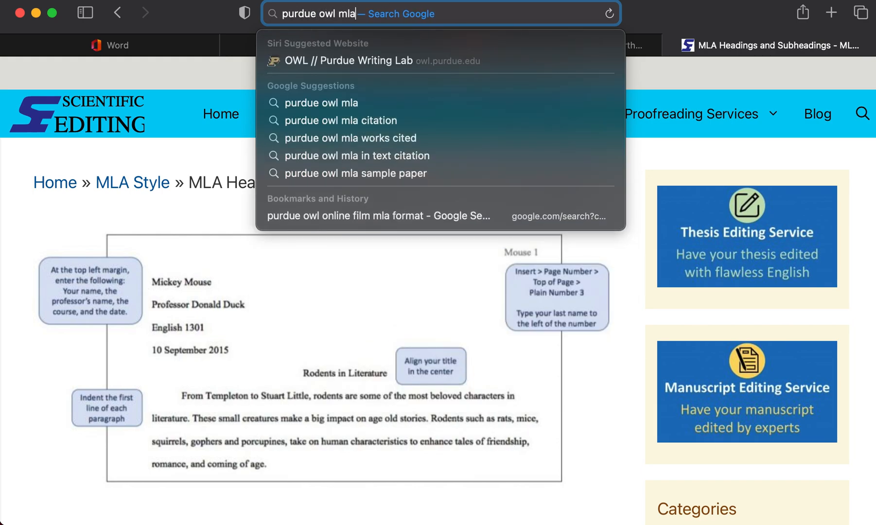
{"action": "key", "text": "Return"}
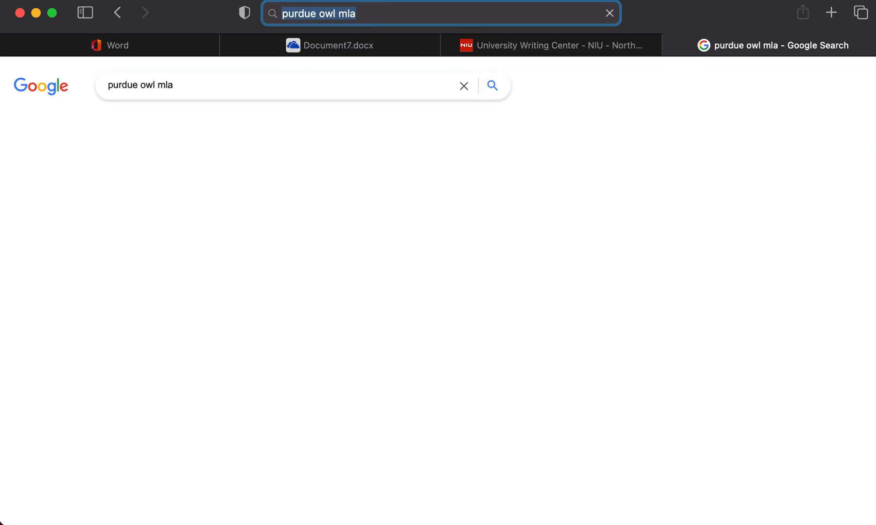
{"action": "left_click", "coordinate": [164, 233]}
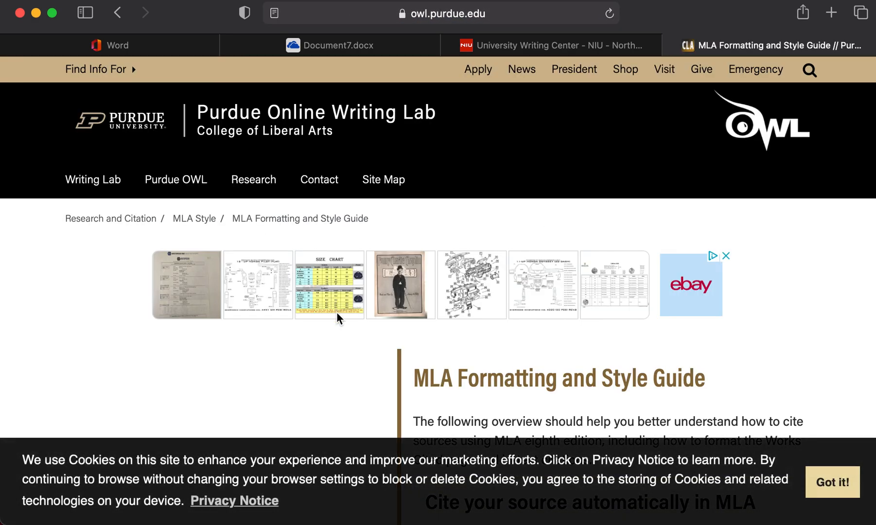
Step: Find the MLA Style guide's list of subpages on Purdue OWL and open "MLA Works Cited Page: Books"
{"action": "scroll", "coordinate": [336, 314], "scroll_direction": "down", "scroll_amount": 12}
{"action": "scroll", "coordinate": [477, 306], "scroll_direction": "up", "scroll_amount": 2}
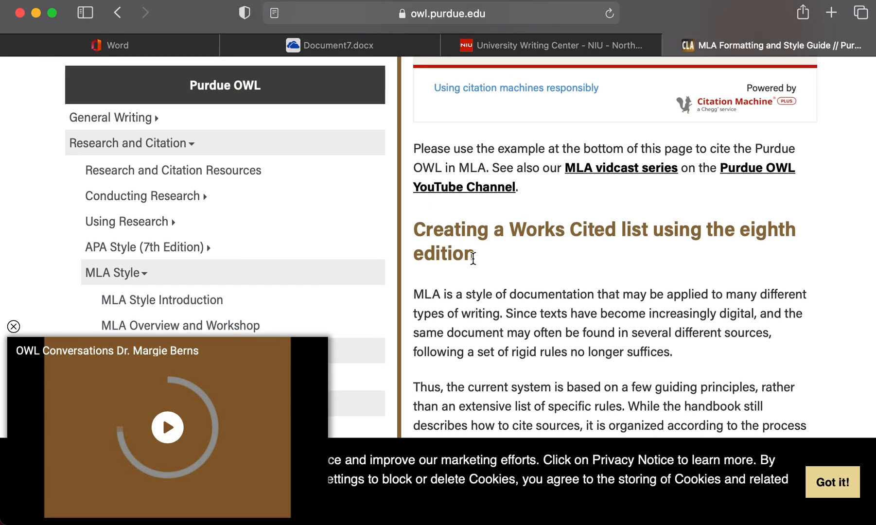
{"action": "scroll", "coordinate": [438, 272], "scroll_direction": "down", "scroll_amount": 5}
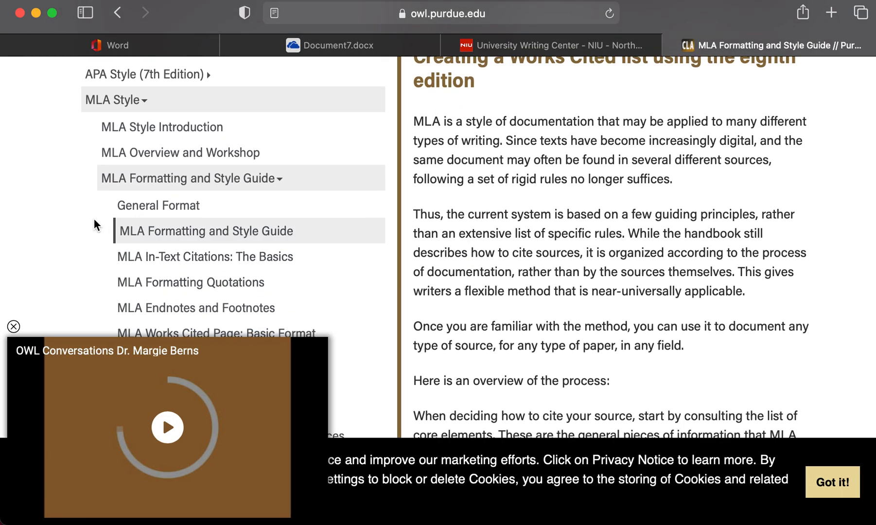
{"action": "scroll", "coordinate": [208, 207], "scroll_direction": "down", "scroll_amount": 5}
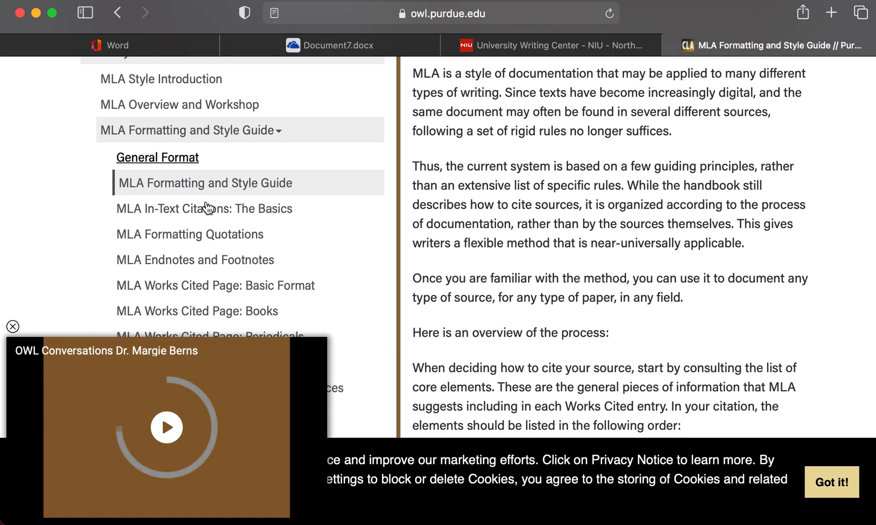
{"action": "scroll", "coordinate": [207, 206], "scroll_direction": "down", "scroll_amount": 2}
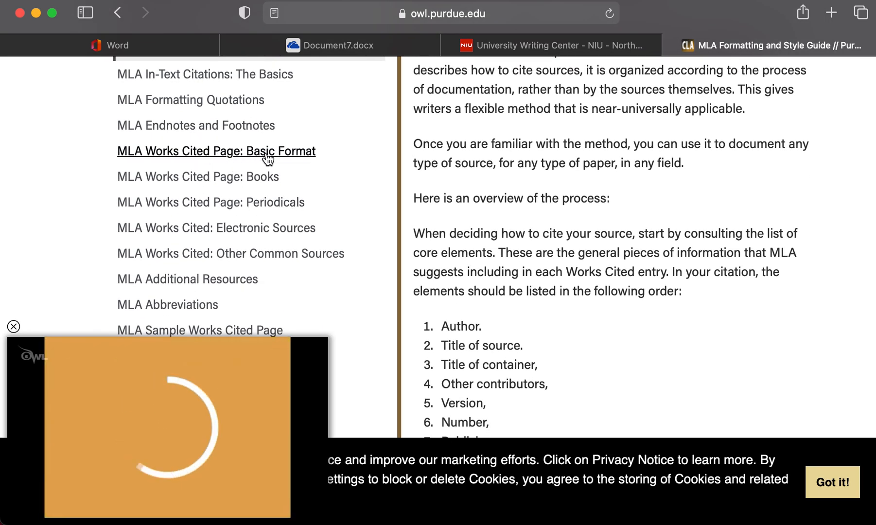
{"action": "left_click", "coordinate": [260, 177]}
Step: Find the section on a work in an anthology, reference, or collection and highlight the page range in its first example citation
{"action": "scroll", "coordinate": [510, 346], "scroll_direction": "down", "scroll_amount": 15}
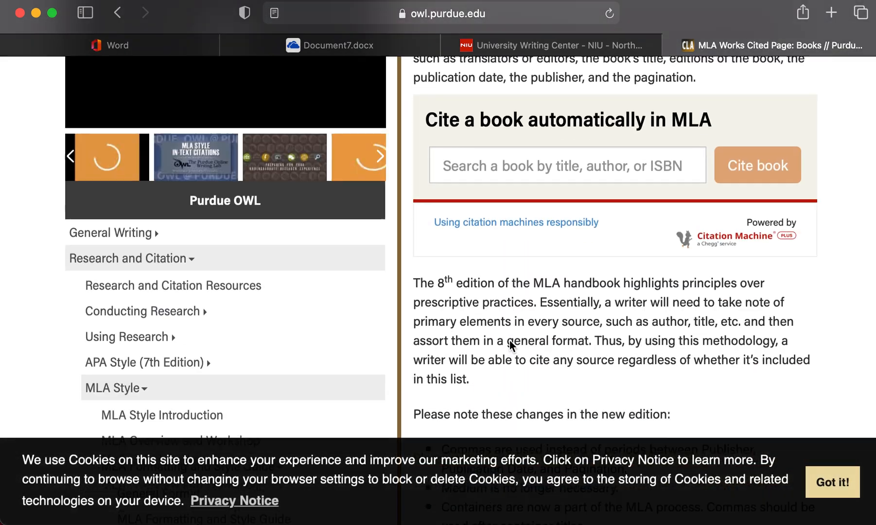
{"action": "scroll", "coordinate": [510, 345], "scroll_direction": "down", "scroll_amount": 20}
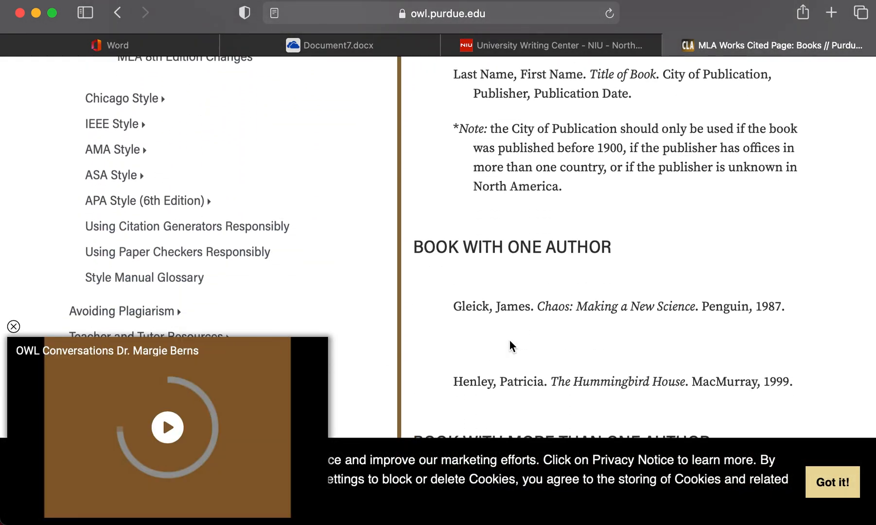
{"action": "scroll", "coordinate": [510, 346], "scroll_direction": "down", "scroll_amount": 20}
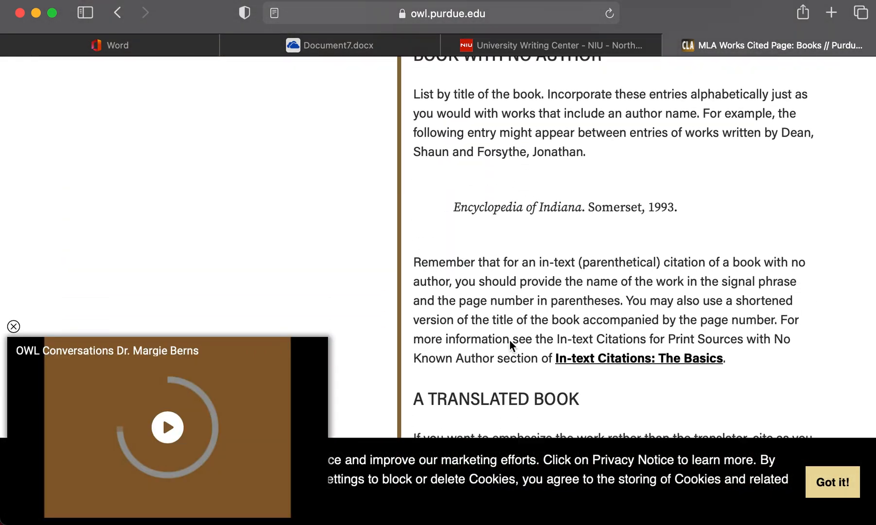
{"action": "scroll", "coordinate": [510, 345], "scroll_direction": "down", "scroll_amount": 20}
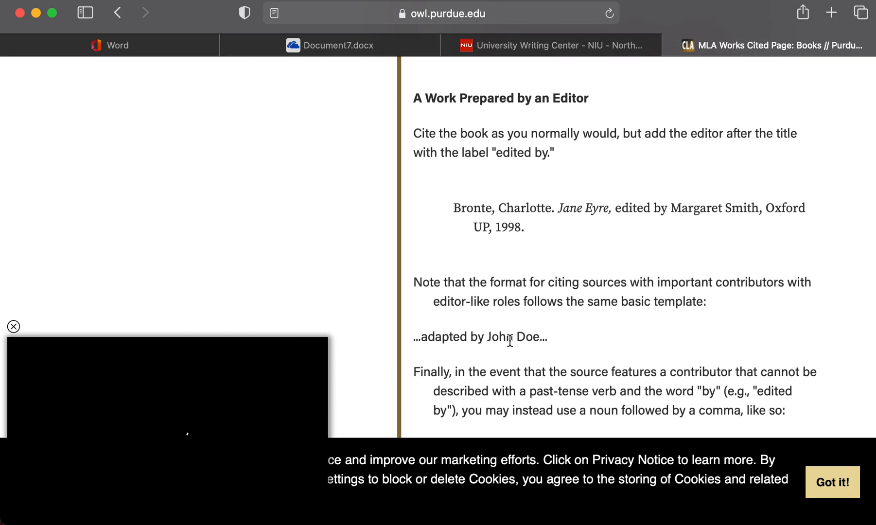
{"action": "scroll", "coordinate": [509, 340], "scroll_direction": "down", "scroll_amount": 10}
{"action": "scroll", "coordinate": [510, 340], "scroll_direction": "down", "scroll_amount": 15}
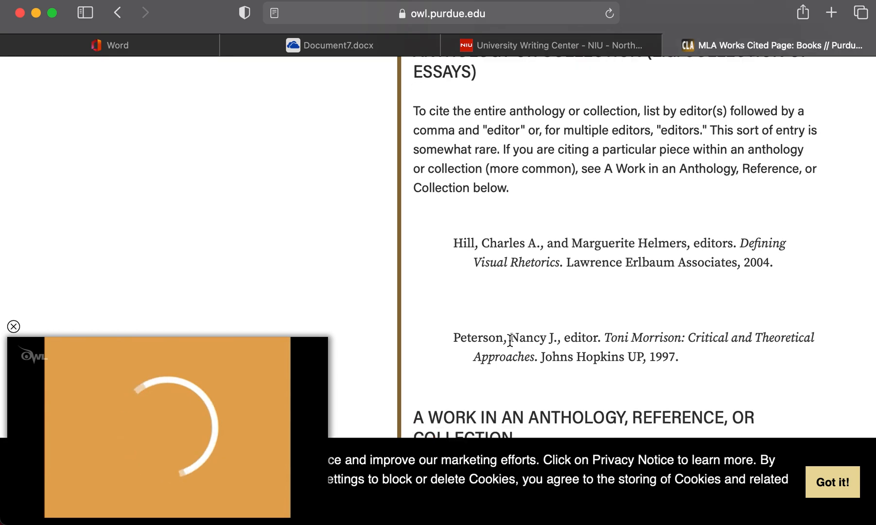
{"action": "scroll", "coordinate": [508, 341], "scroll_direction": "down", "scroll_amount": 1}
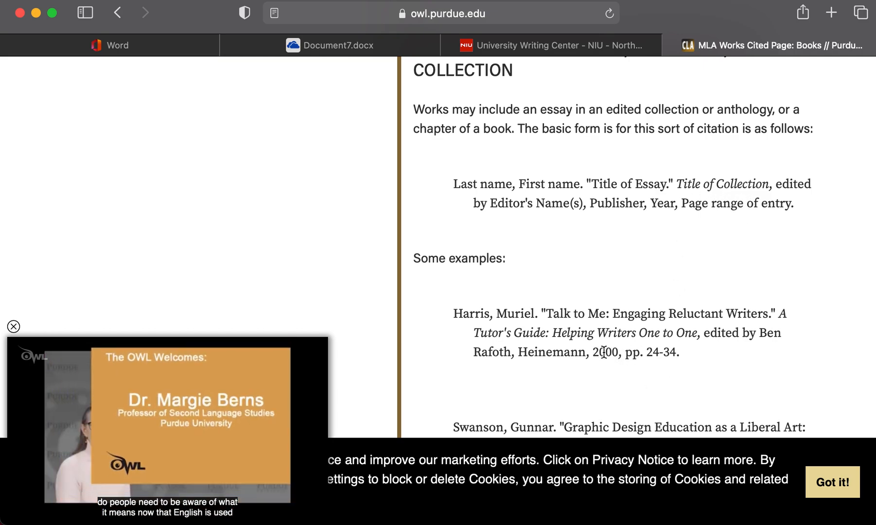
{"action": "left_click_drag", "start_coordinate": [618, 353], "coordinate": [680, 354]}
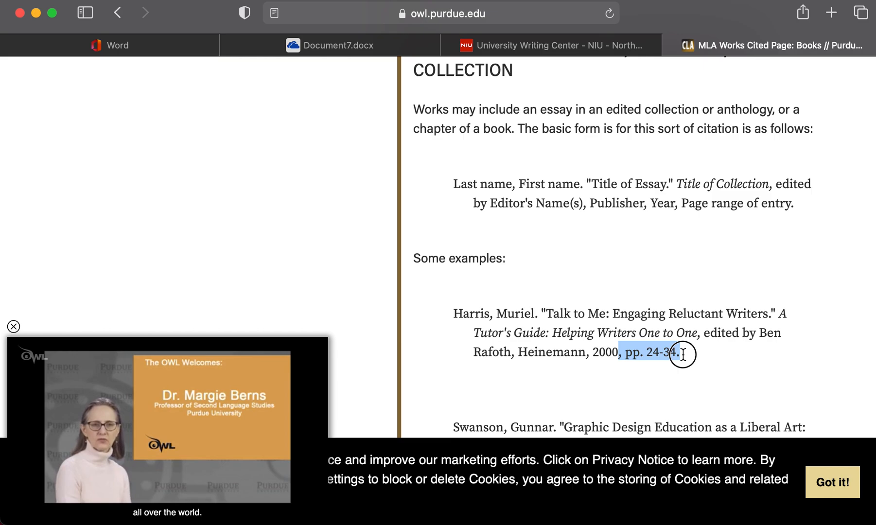
Step: Return to Document7 and correct the citation's ending by putting a comma after 2016 and changing "Pp." to lowercase "pp."
{"action": "left_click", "coordinate": [155, 45]}
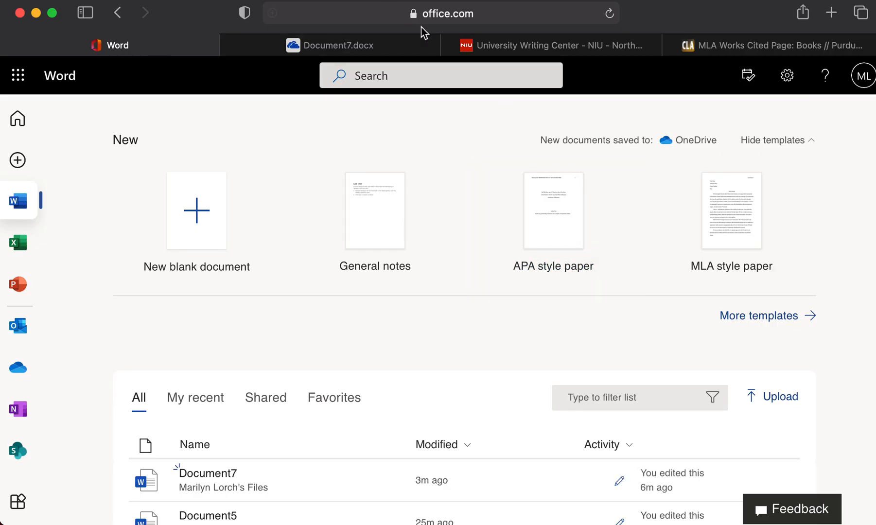
{"action": "left_click", "coordinate": [338, 49]}
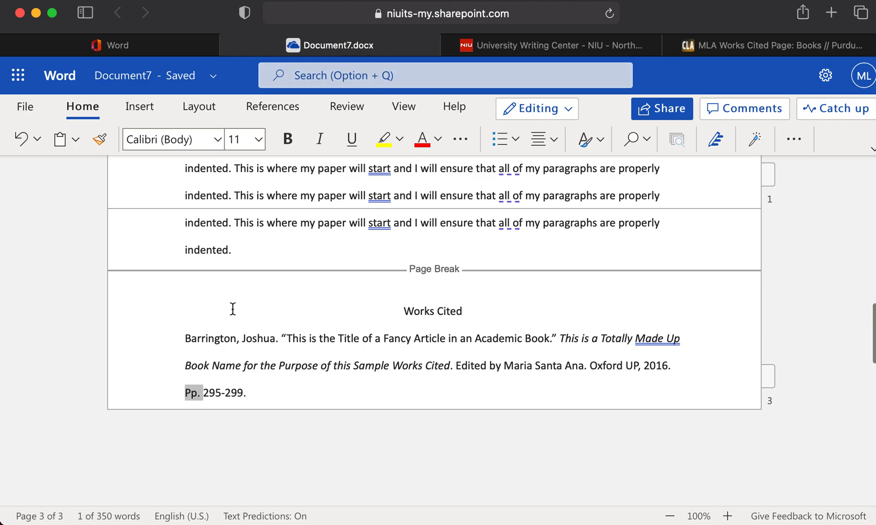
{"action": "left_click", "coordinate": [667, 365]}
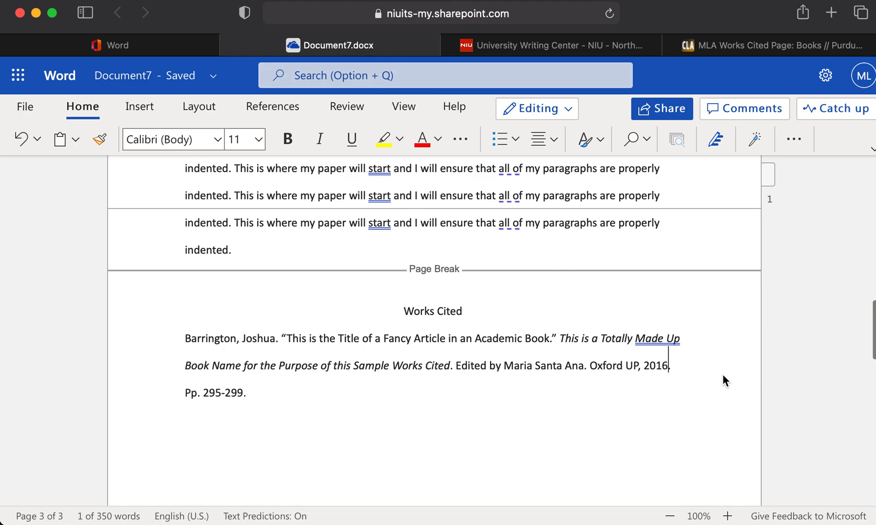
{"action": "key", "text": "BackSpace"}
{"action": "type", "text": ","}
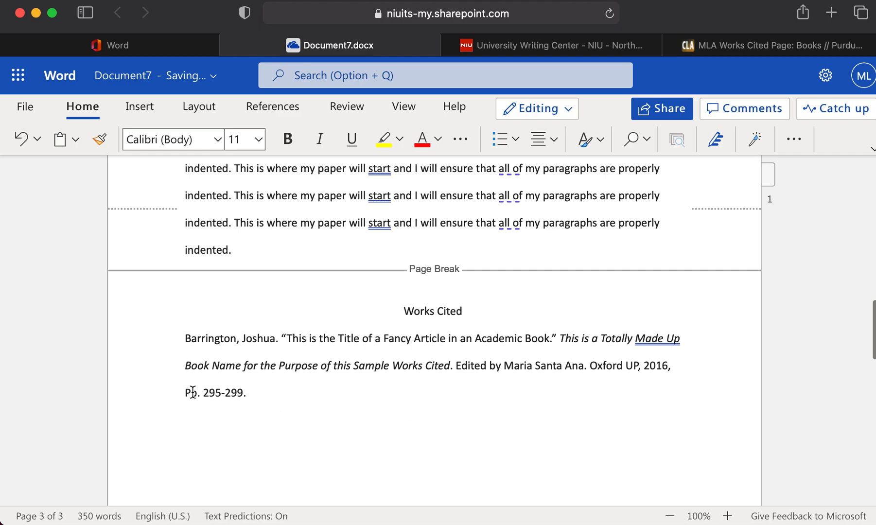
{"action": "key", "text": "BackSpace"}
{"action": "type", "text": "p"}
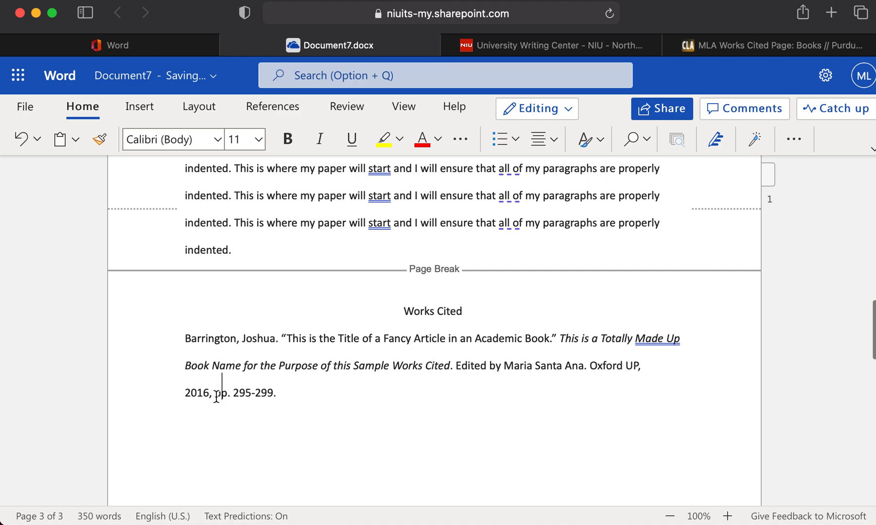
{"action": "key", "text": "Left"}
{"action": "left_click", "coordinate": [295, 389]}
Step: Apply a hanging indent of 0.5" to the whole citation under Works Cited
{"action": "scroll", "coordinate": [258, 393], "scroll_direction": "down", "scroll_amount": 3}
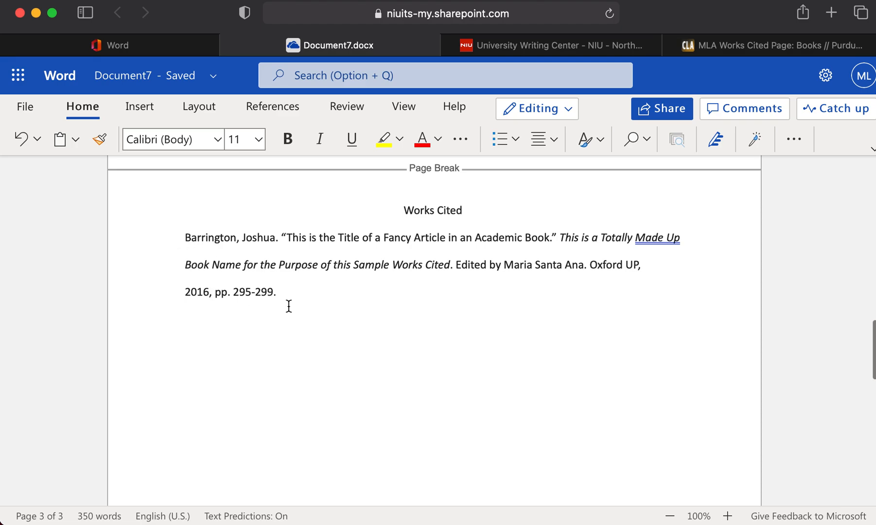
{"action": "left_click_drag", "start_coordinate": [286, 294], "coordinate": [160, 241]}
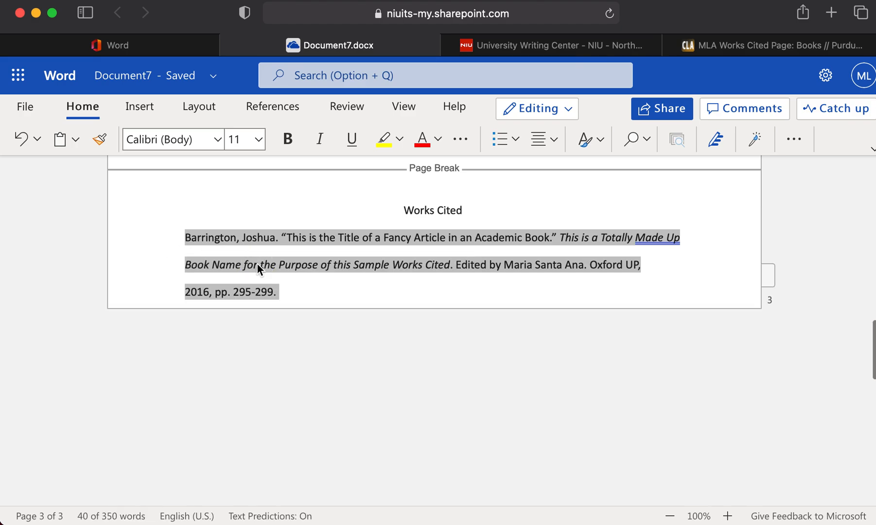
{"action": "right_click", "coordinate": [257, 267]}
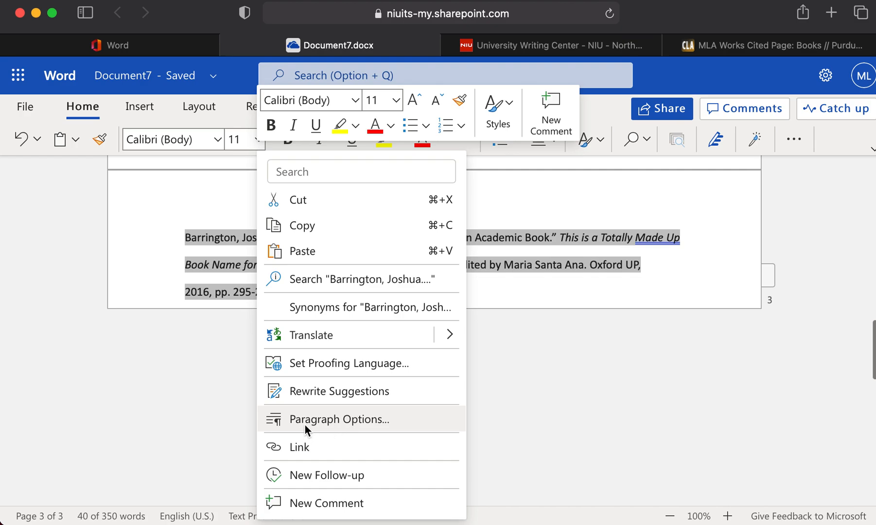
{"action": "left_click", "coordinate": [349, 421]}
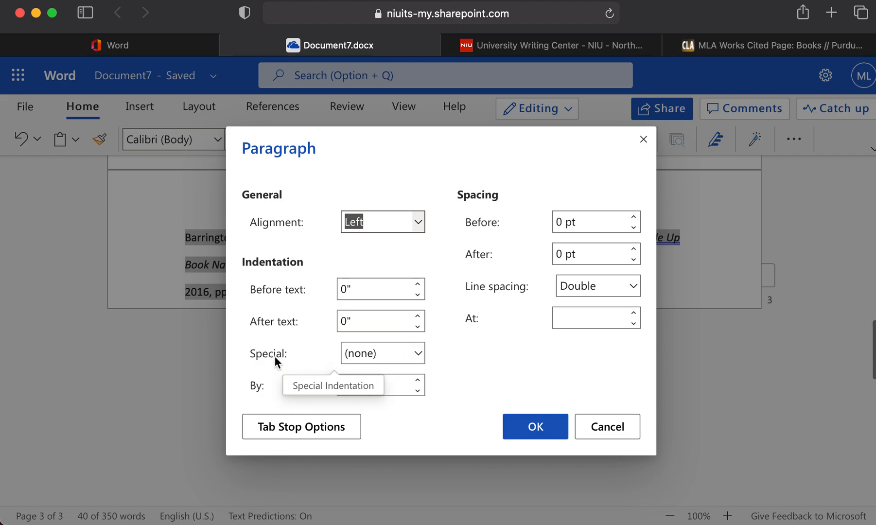
{"action": "left_click", "coordinate": [418, 353]}
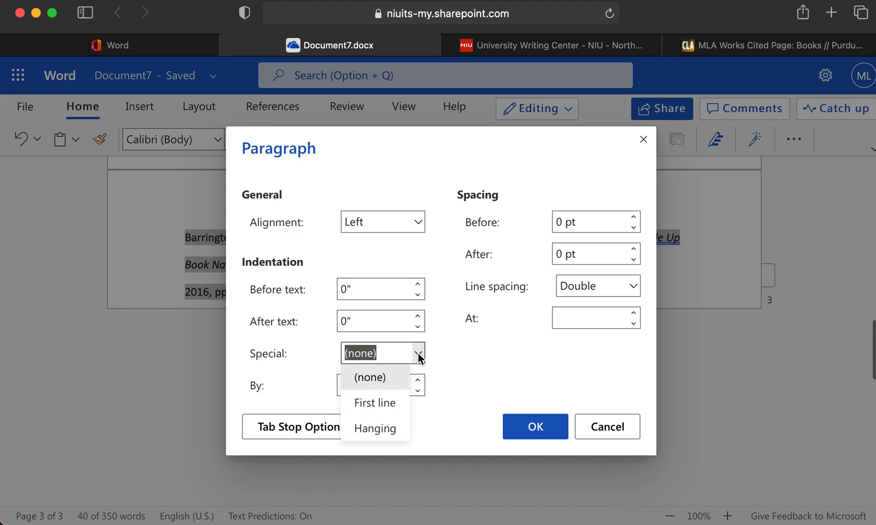
{"action": "left_click", "coordinate": [383, 429]}
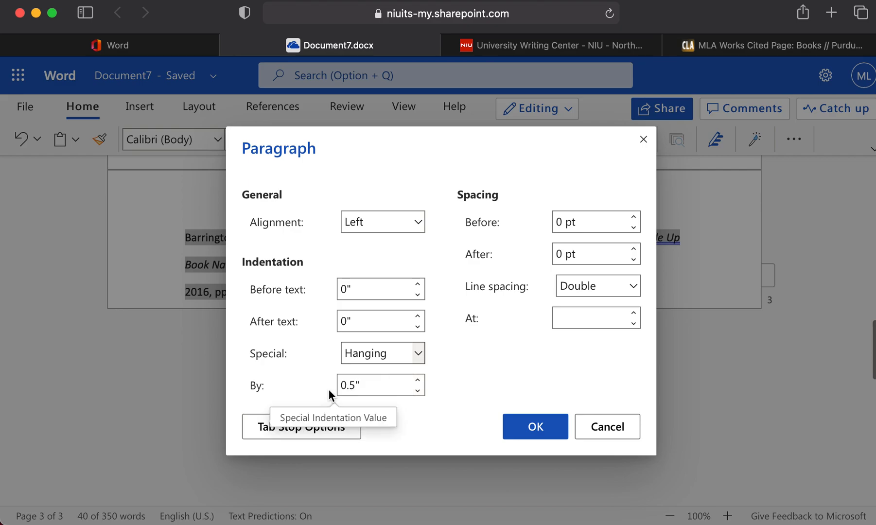
{"action": "left_click", "coordinate": [534, 428]}
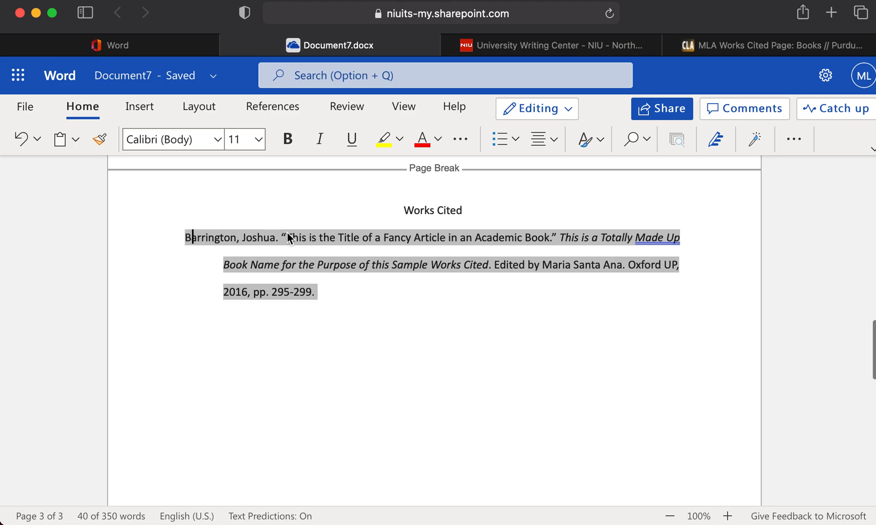
Step: Start a second citation on a new line with the author's last and first name and the quoted title "Another Fancy Title that is Made Up."
{"action": "left_click", "coordinate": [427, 334]}
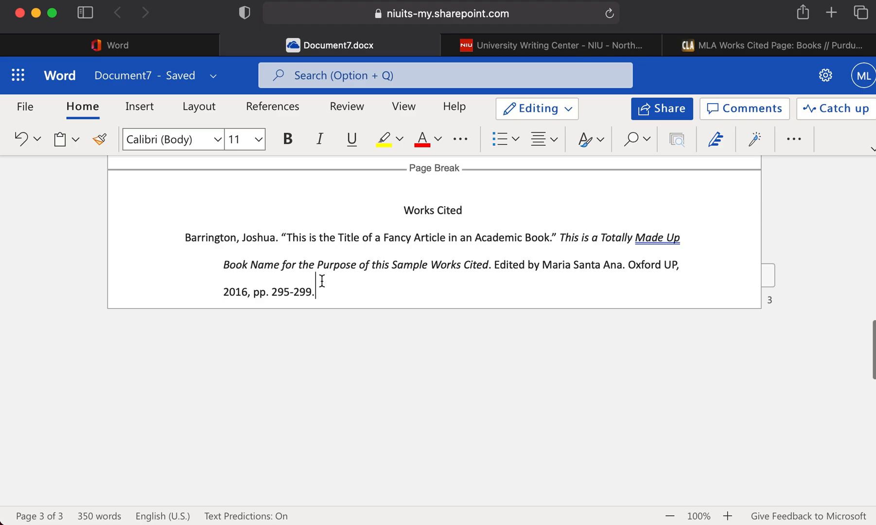
{"action": "key", "text": "Return"}
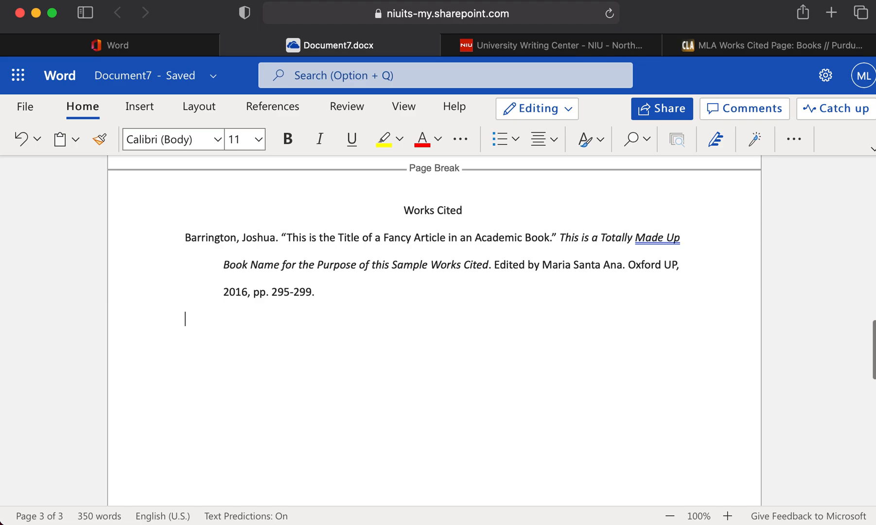
{"action": "left_click", "coordinate": [318, 293]}
{"action": "key", "text": "Return"}
{"action": "key", "text": "Return"}
{"action": "type", "text": "Chester"}
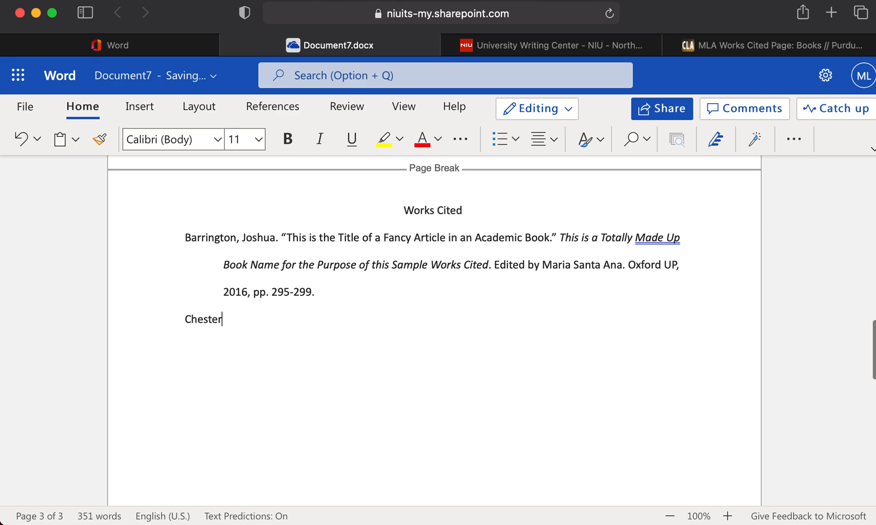
{"action": "type", "text": ", Pedro. “Another Fancy Title that "}
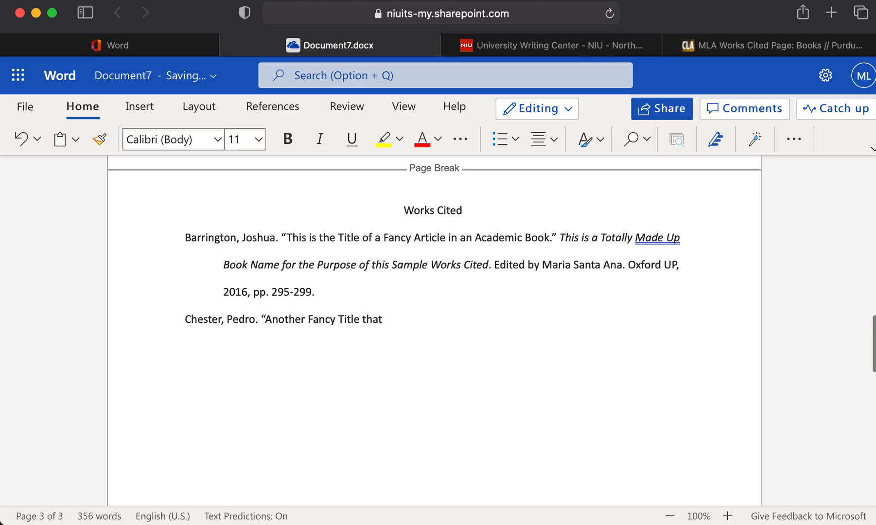
{"action": "type", "text": "is Mad"}
{"action": "type", "text": "e Up"}
{"action": "type", "text": ".\""}
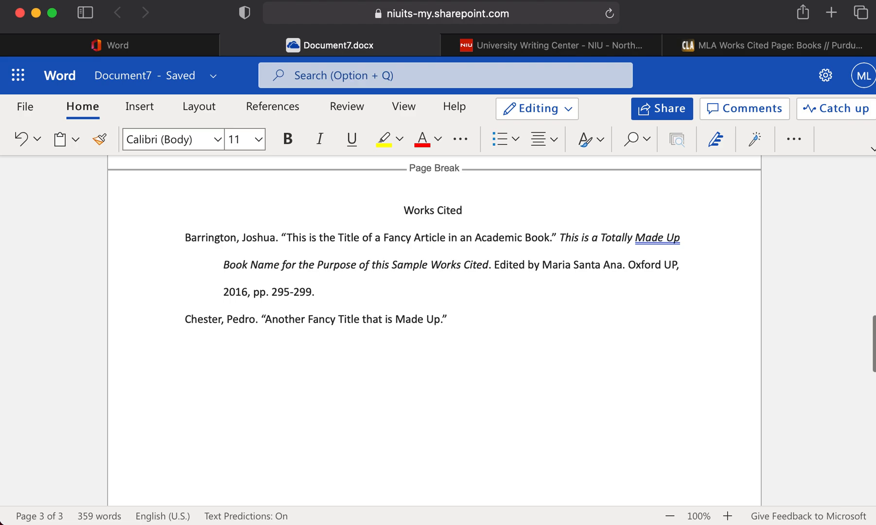
Step: Add the italic book title "Fancy Made Up Titles are Something I am Clearly Not Very Good at Coming Up With", followed by a non-italic period
{"action": "key", "text": "super+i"}
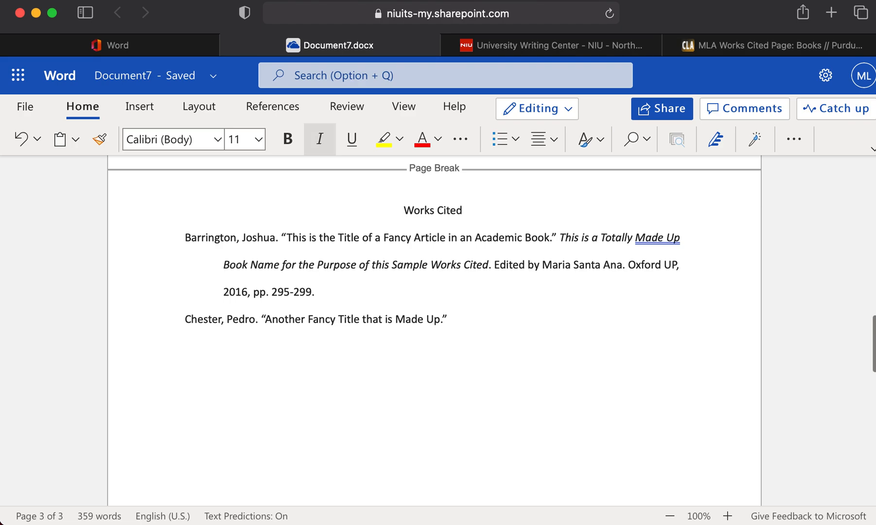
{"action": "type", "text": "Fancy Man"}
{"action": "key", "text": "BackSpace"}
{"action": "type", "text": "de "}
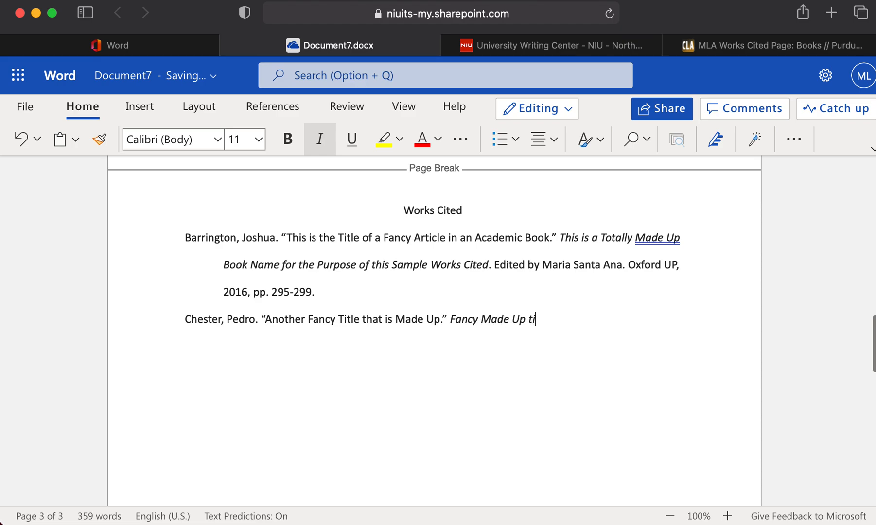
{"action": "type", "text": "Up Title s are Some"}
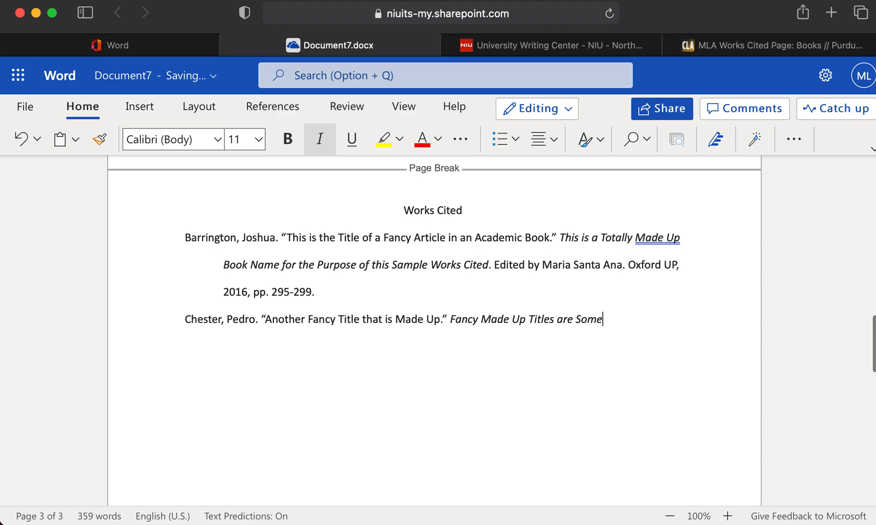
{"action": "type", "text": "thing I am Clearly No"}
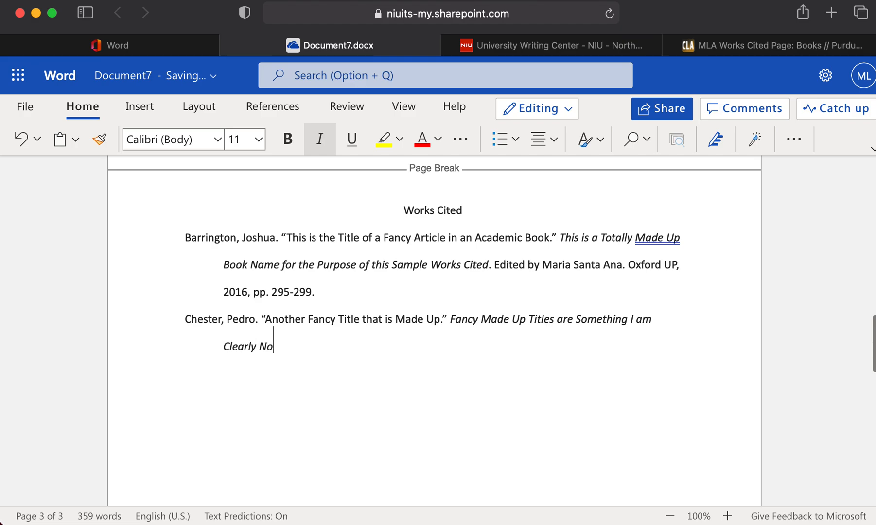
{"action": "type", "text": "t Very Good At"}
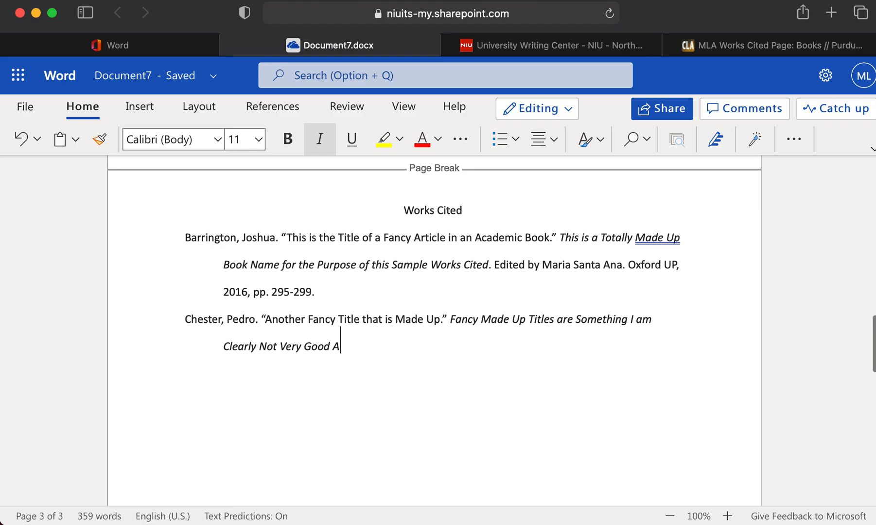
{"action": "key", "text": "BackSpace"}
{"action": "key", "text": "BackSpace"}
{"action": "type", "text": "at Coming "}
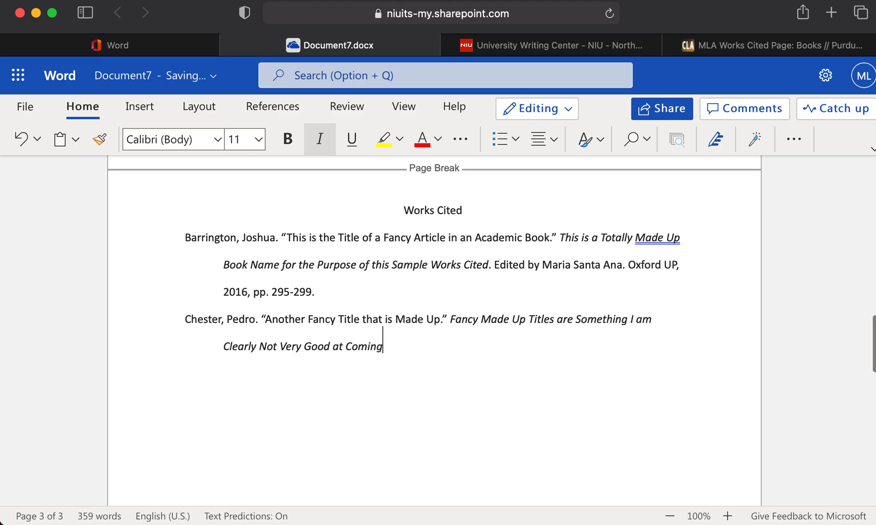
{"action": "type", "text": "Up With"}
{"action": "key", "text": "super+i"}
{"action": "type", "text": "."}
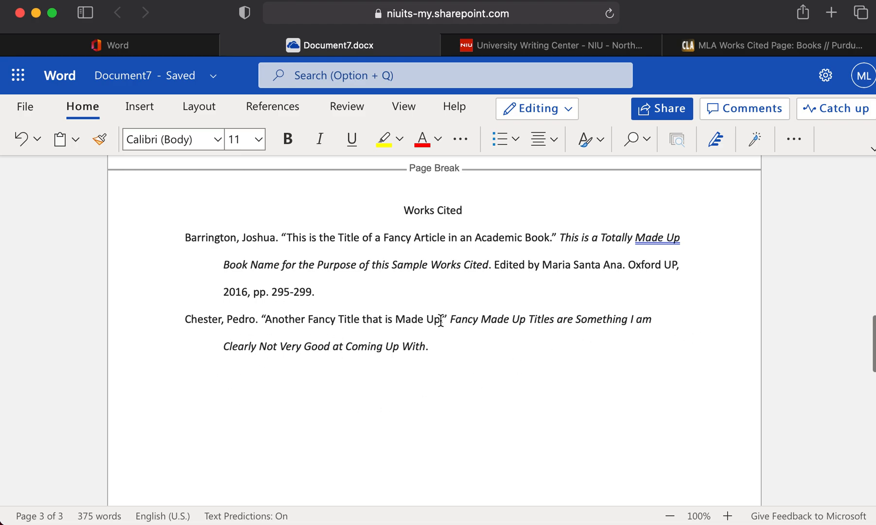
Step: Extend the end of the second citation with placeholder dots and start a new line below it
{"action": "type", "text": "......"}
{"action": "key", "text": "Return"}
{"action": "scroll", "coordinate": [347, 397], "scroll_direction": "up", "scroll_amount": 5}
{"action": "scroll", "coordinate": [347, 396], "scroll_direction": "down", "scroll_amount": 10}
{"action": "scroll", "coordinate": [347, 397], "scroll_direction": "up", "scroll_amount": 8}
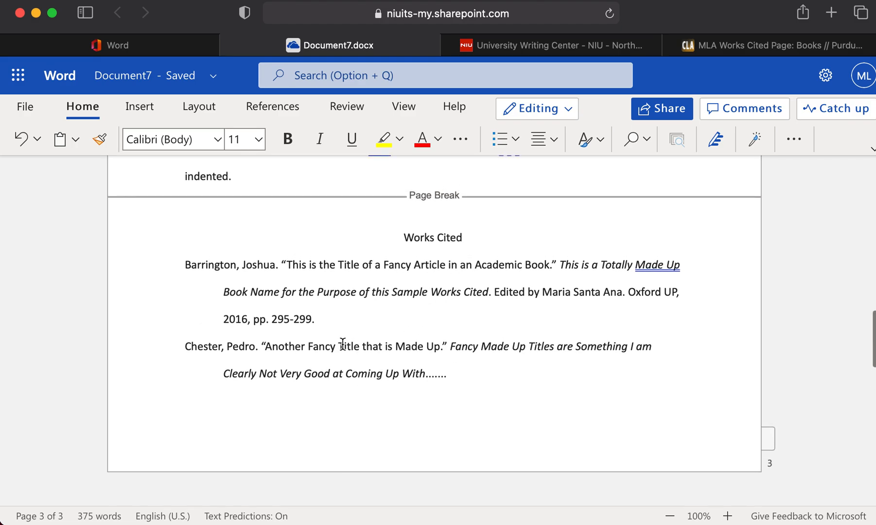
Step: Insert a page break after the second citation and add the heading "Appendix" on the new page
{"action": "scroll", "coordinate": [342, 343], "scroll_direction": "down", "scroll_amount": 2}
{"action": "scroll", "coordinate": [430, 195], "scroll_direction": "up", "scroll_amount": 1}
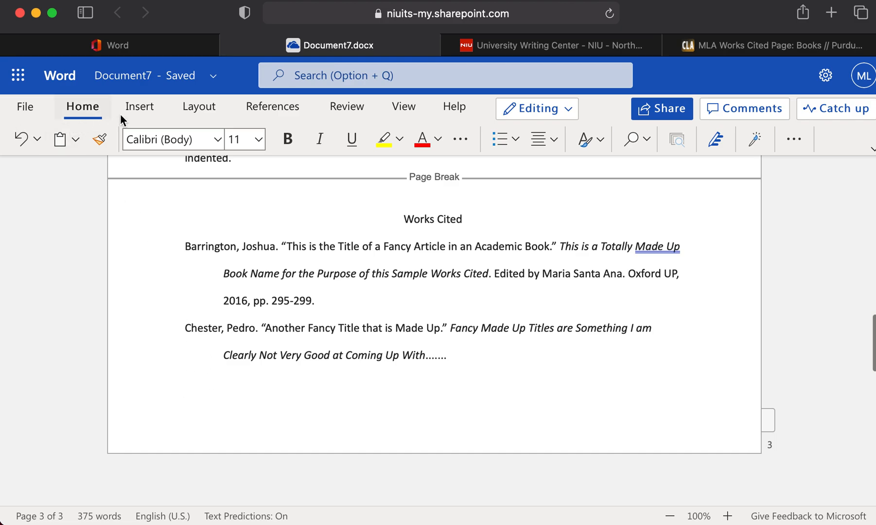
{"action": "left_click", "coordinate": [136, 108]}
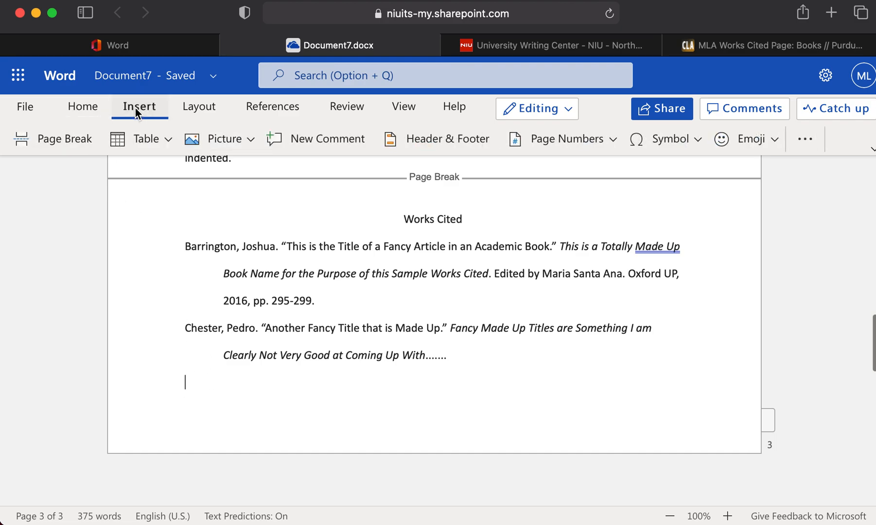
{"action": "left_click", "coordinate": [56, 146]}
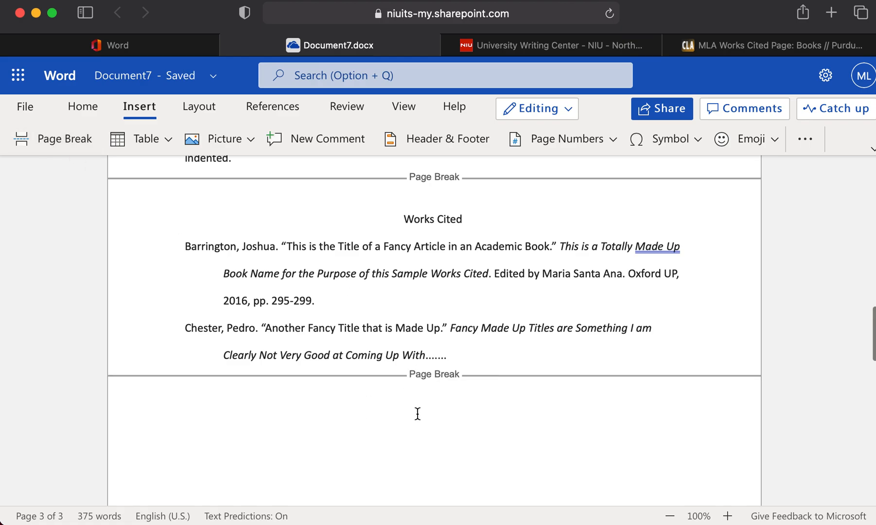
{"action": "type", "text": "Appendix"}
Step: Center the "Appendix" heading on its page
{"action": "left_click", "coordinate": [83, 106]}
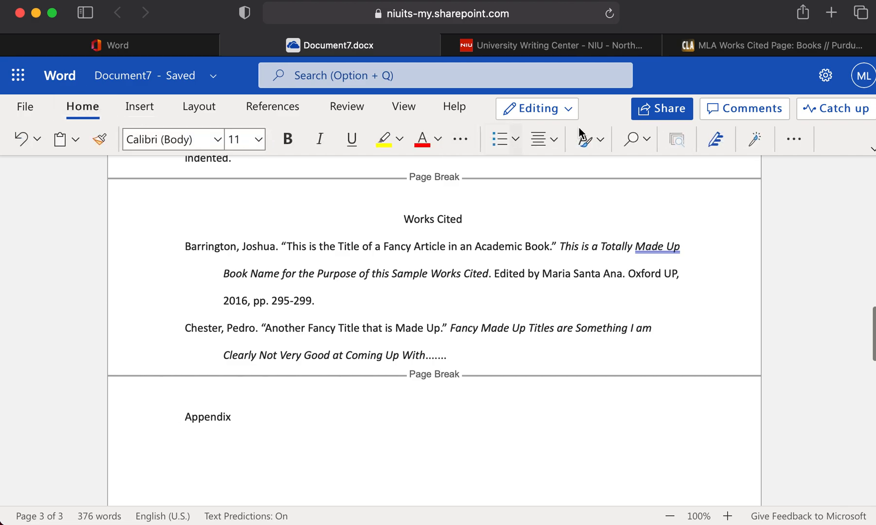
{"action": "left_click", "coordinate": [545, 138]}
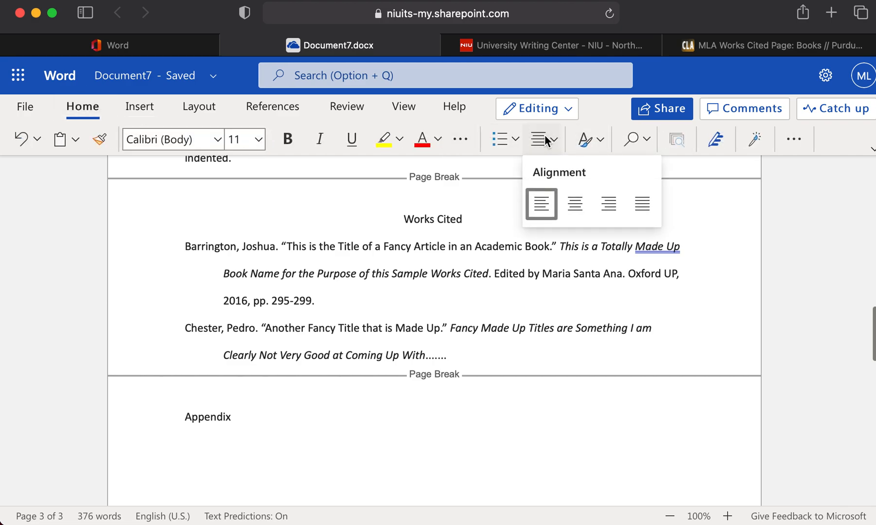
{"action": "left_click", "coordinate": [576, 205]}
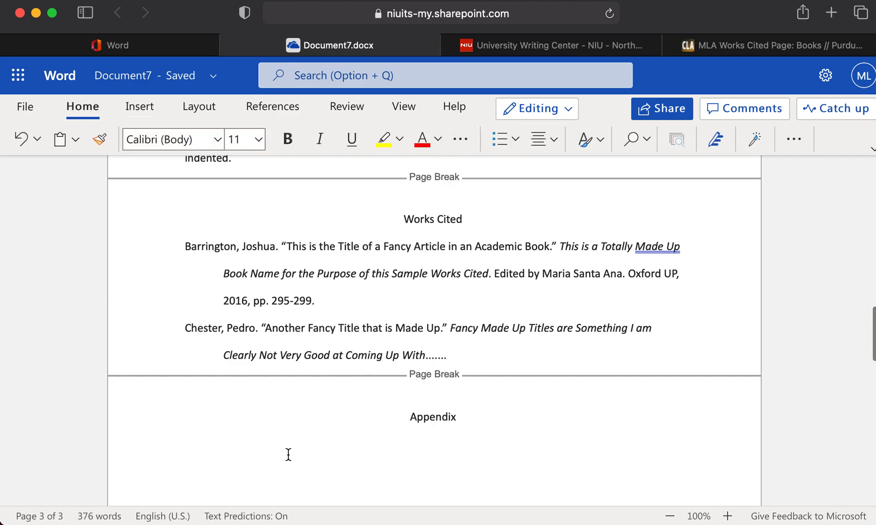
{"action": "scroll", "coordinate": [173, 478], "scroll_direction": "down", "scroll_amount": 5}
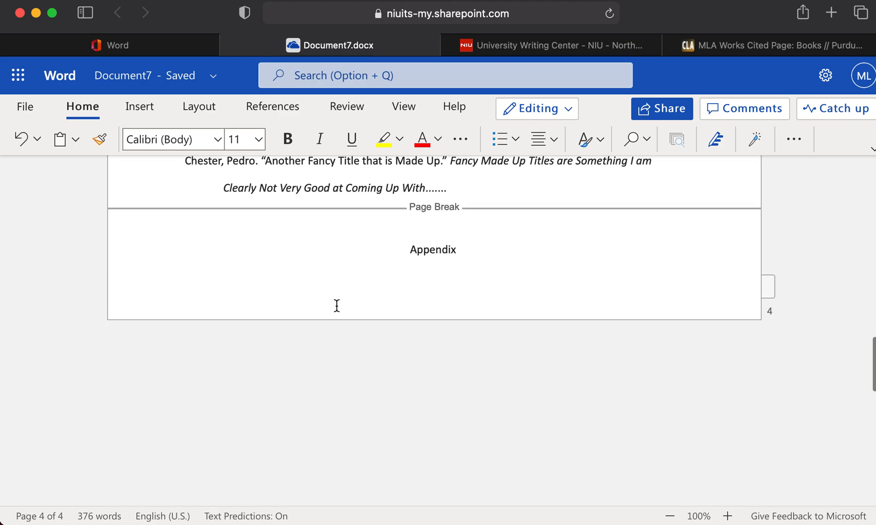
{"action": "scroll", "coordinate": [317, 337], "scroll_direction": "up", "scroll_amount": 12}
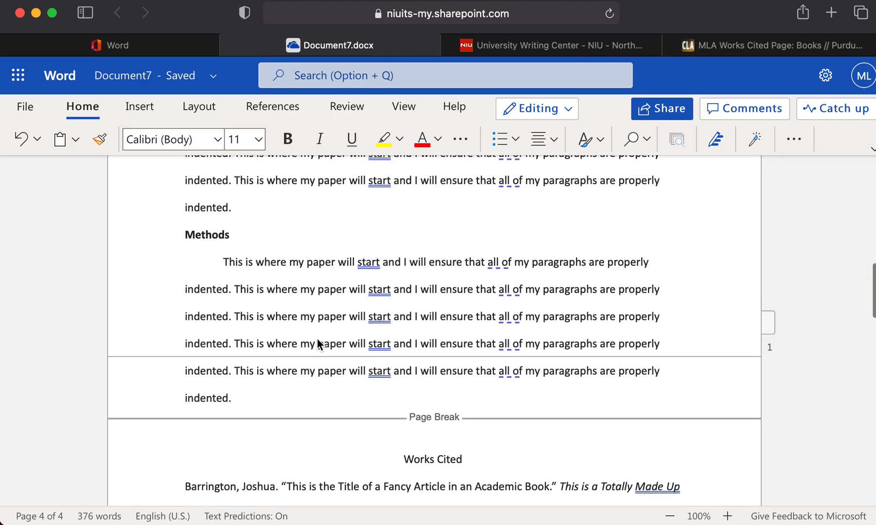
{"action": "scroll", "coordinate": [317, 337], "scroll_direction": "up", "scroll_amount": 9}
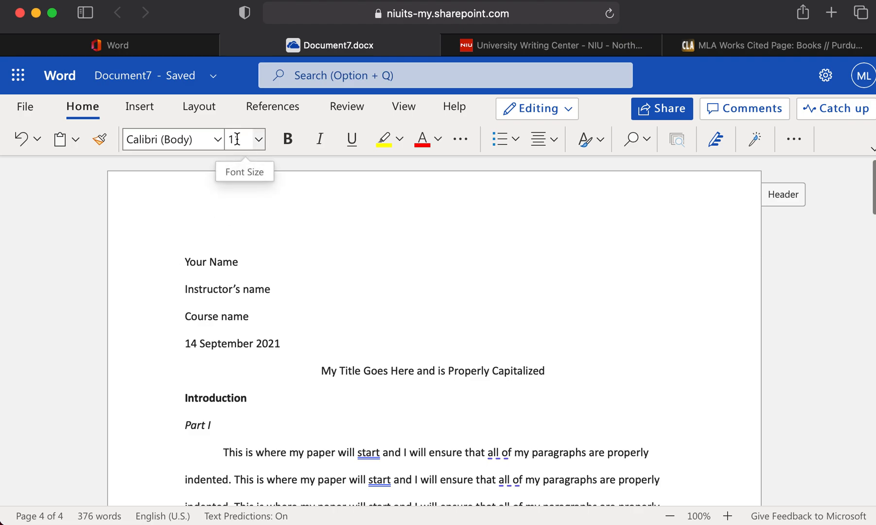
{"action": "left_click_drag", "start_coordinate": [178, 247], "coordinate": [265, 290]}
{"action": "left_click", "coordinate": [172, 259]}
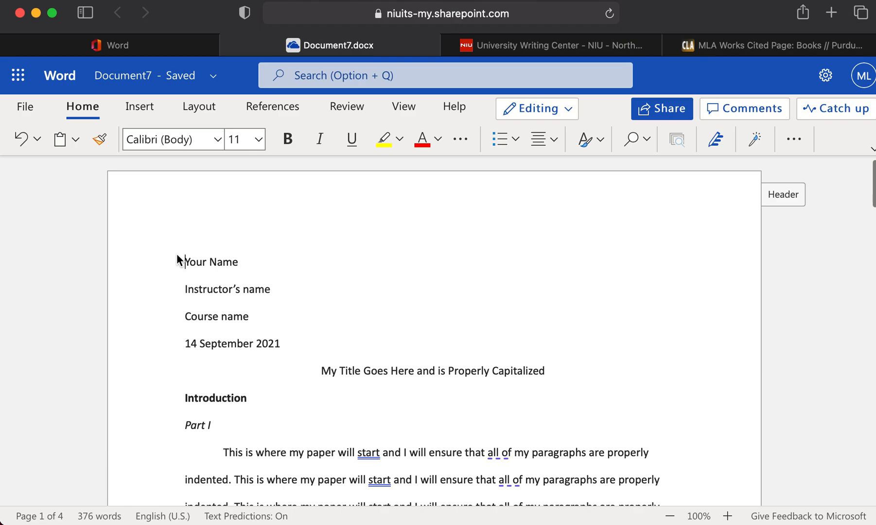
{"action": "key", "text": "super+a"}
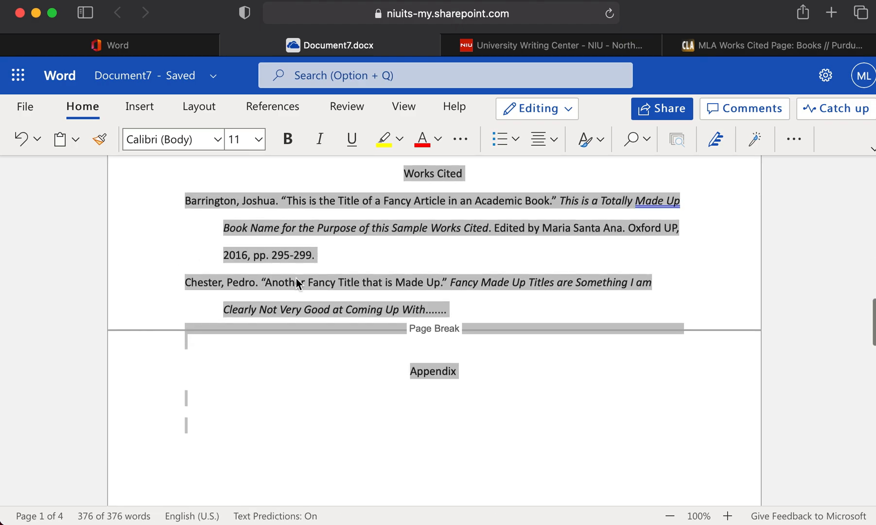
{"action": "scroll", "coordinate": [297, 277], "scroll_direction": "up", "scroll_amount": 15}
{"action": "scroll", "coordinate": [293, 278], "scroll_direction": "up", "scroll_amount": 10}
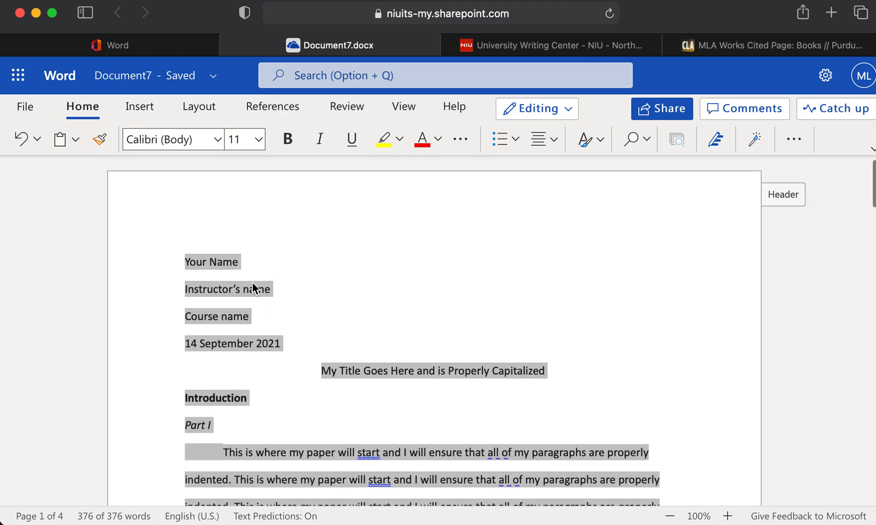
{"action": "left_click", "coordinate": [193, 239]}
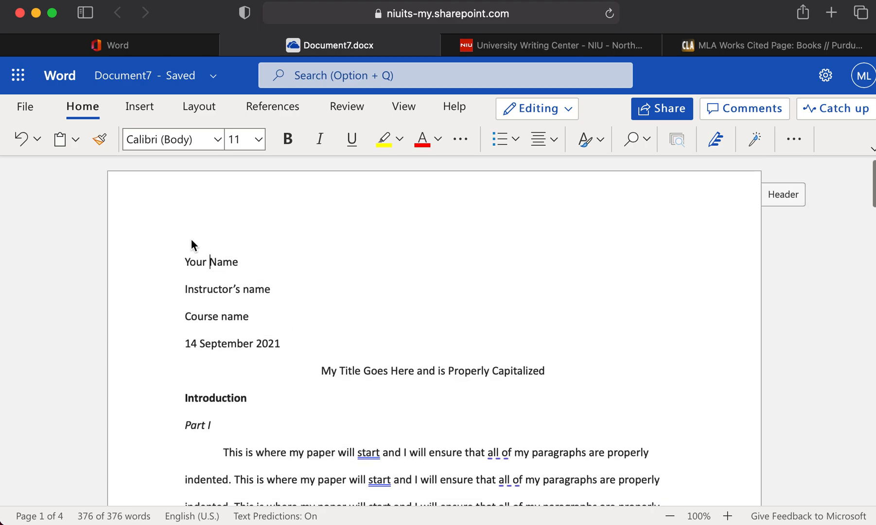
Step: Select the entire document text, set it to Times New Roman at size 12, and clear the selection
{"action": "left_click_drag", "start_coordinate": [173, 245], "coordinate": [356, 284]}
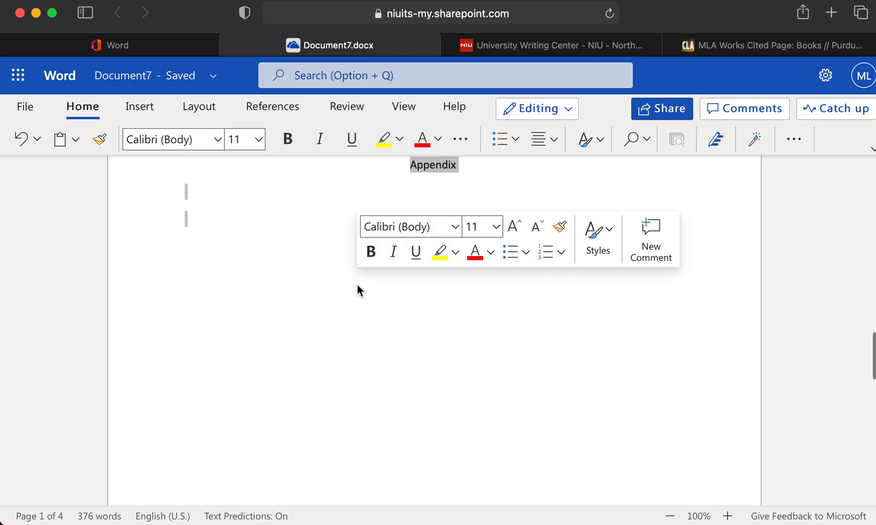
{"action": "scroll", "coordinate": [356, 284], "scroll_direction": "up", "scroll_amount": 15}
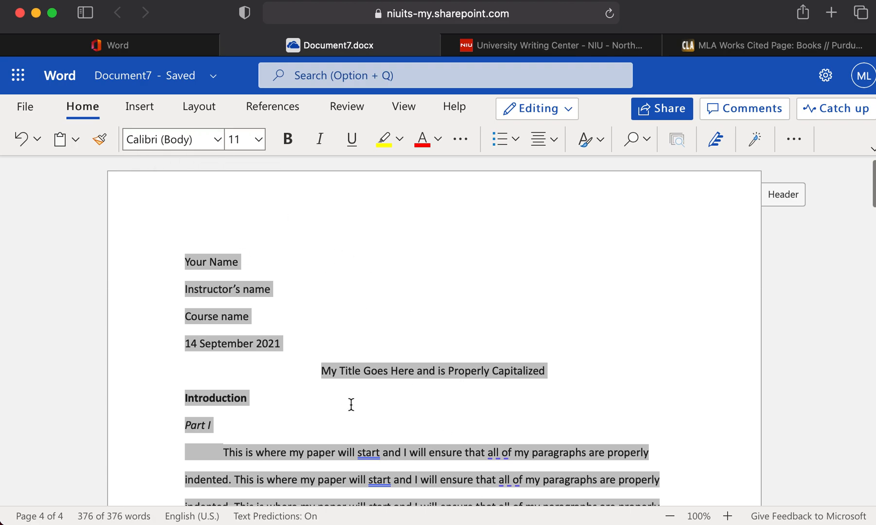
{"action": "scroll", "coordinate": [307, 321], "scroll_direction": "down", "scroll_amount": 5}
{"action": "scroll", "coordinate": [307, 321], "scroll_direction": "down", "scroll_amount": 15}
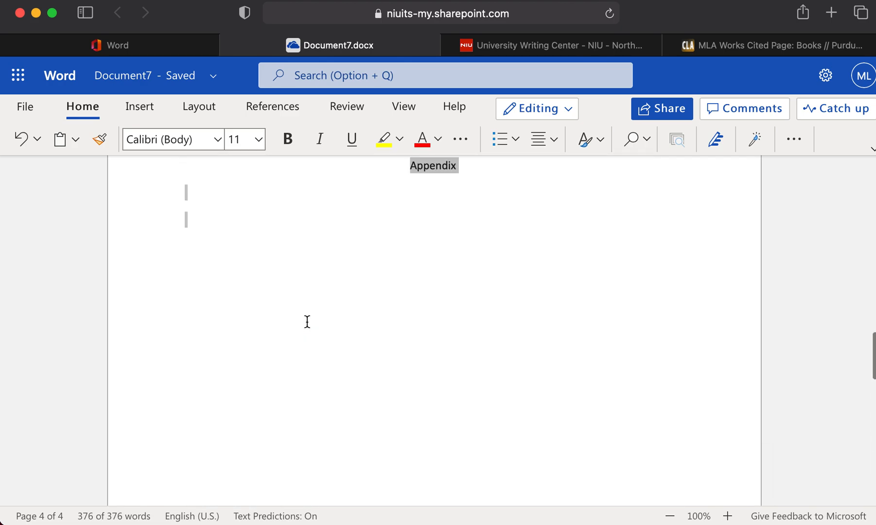
{"action": "scroll", "coordinate": [307, 321], "scroll_direction": "up", "scroll_amount": 3}
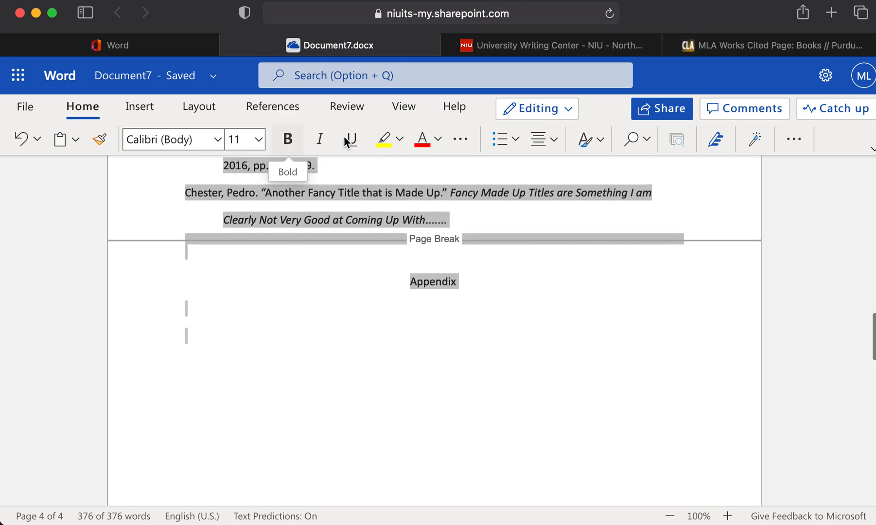
{"action": "scroll", "coordinate": [290, 243], "scroll_direction": "up", "scroll_amount": 20}
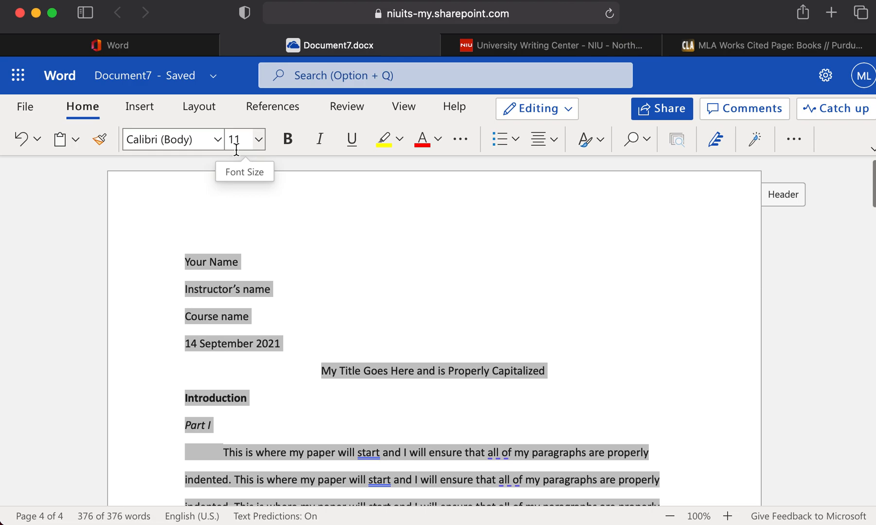
{"action": "scroll", "coordinate": [324, 424], "scroll_direction": "down", "scroll_amount": 20}
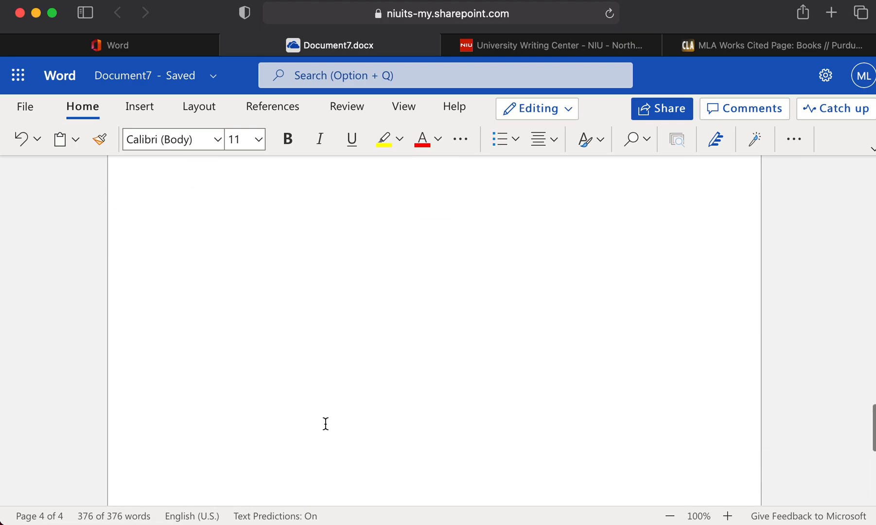
{"action": "scroll", "coordinate": [326, 424], "scroll_direction": "up", "scroll_amount": 20}
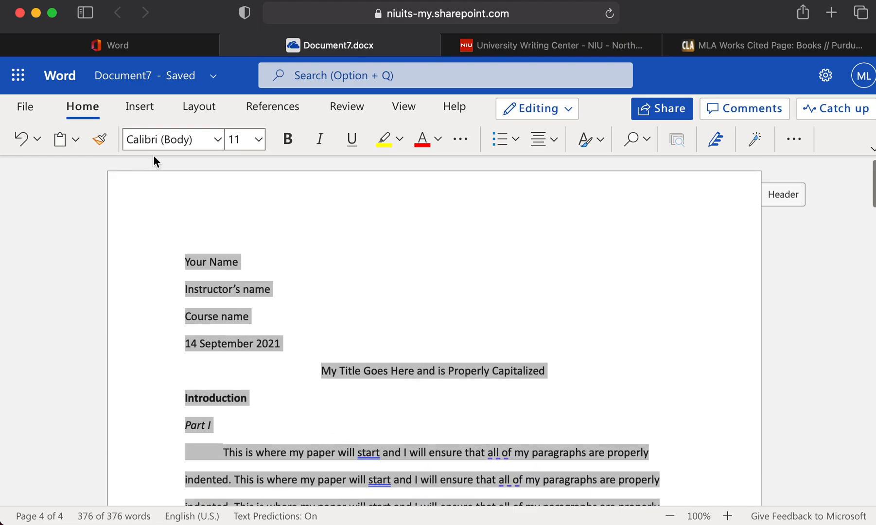
{"action": "left_click", "coordinate": [217, 139]}
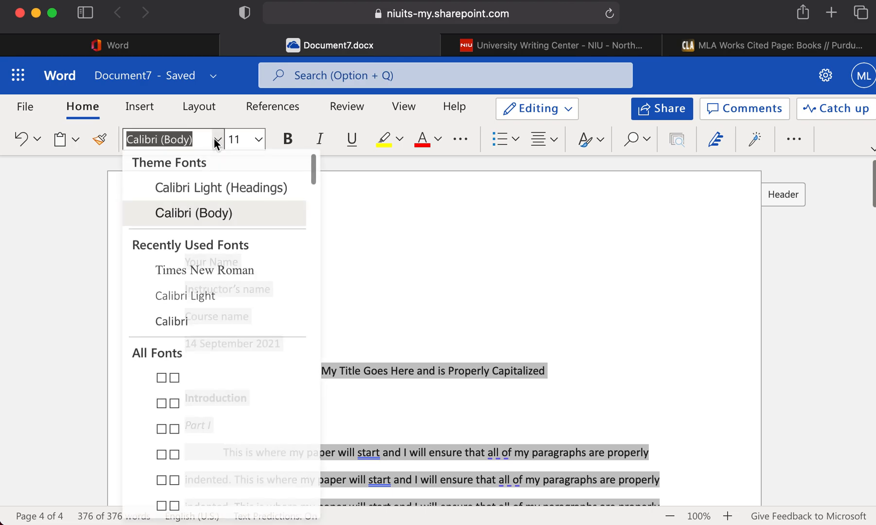
{"action": "left_click", "coordinate": [224, 271]}
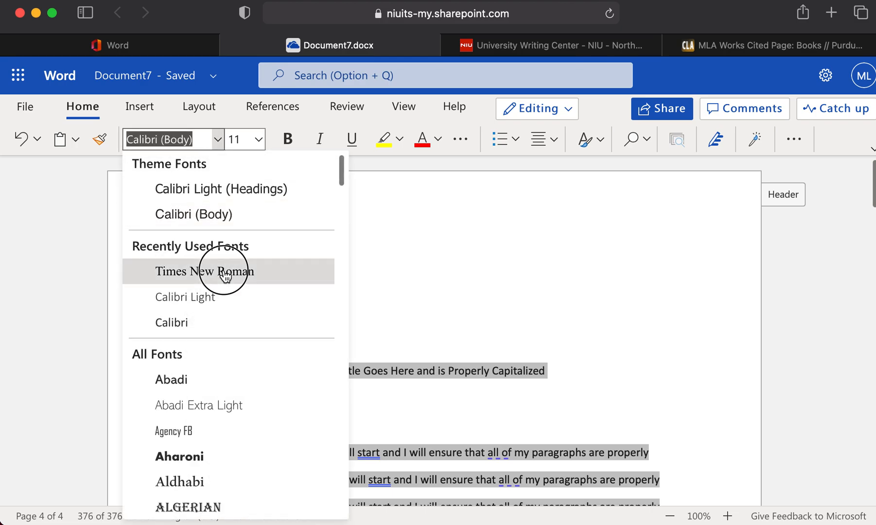
{"action": "left_click", "coordinate": [259, 139]}
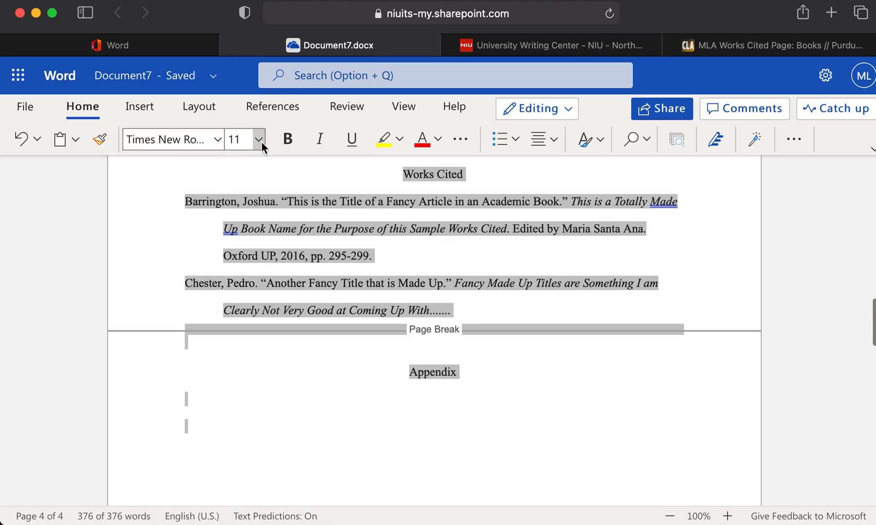
{"action": "left_click", "coordinate": [244, 266]}
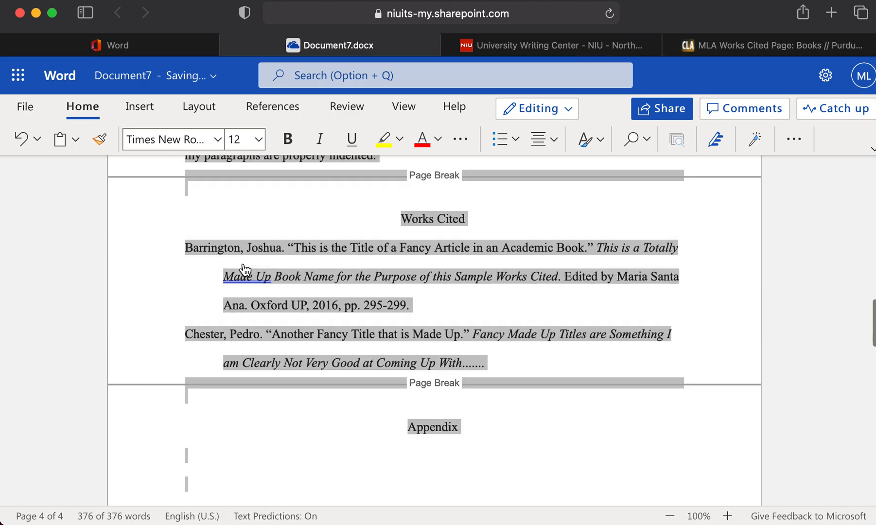
{"action": "left_click", "coordinate": [555, 469]}
Step: Look through the whole document from the heading block to the Appendix to check the font and formatting
{"action": "scroll", "coordinate": [460, 365], "scroll_direction": "up", "scroll_amount": 20}
{"action": "scroll", "coordinate": [322, 393], "scroll_direction": "down", "scroll_amount": 10}
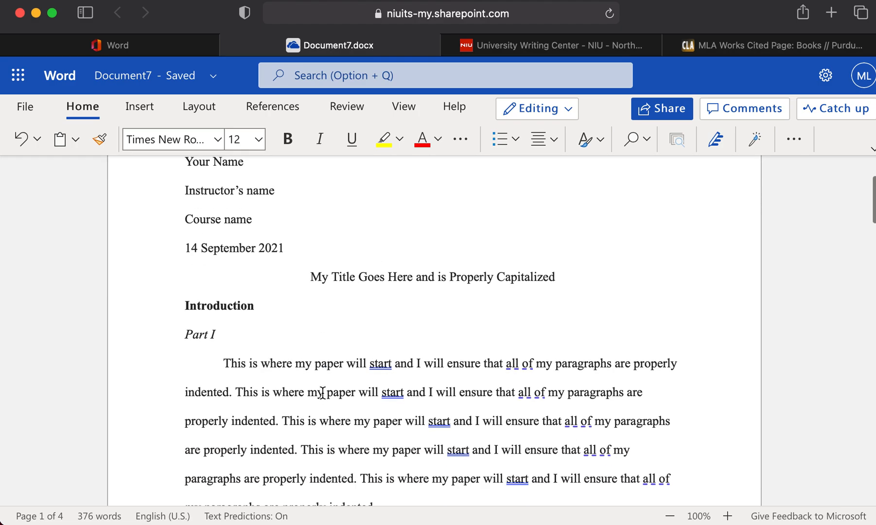
{"action": "scroll", "coordinate": [323, 393], "scroll_direction": "down", "scroll_amount": 12}
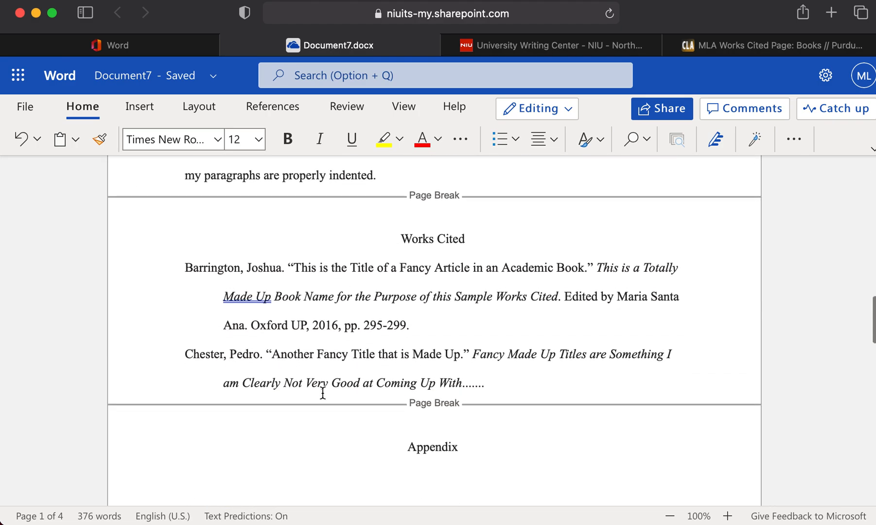
{"action": "scroll", "coordinate": [322, 393], "scroll_direction": "up", "scroll_amount": 6}
{"action": "scroll", "coordinate": [323, 393], "scroll_direction": "down", "scroll_amount": 8}
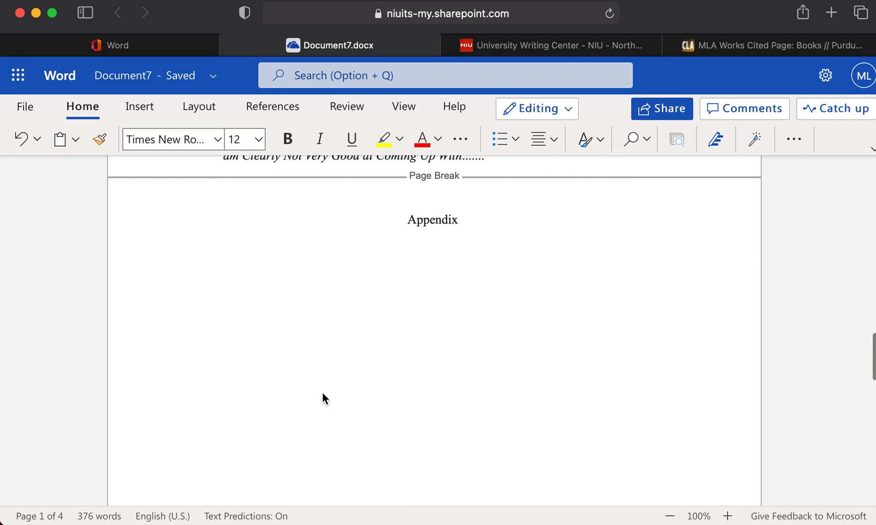
{"action": "scroll", "coordinate": [322, 393], "scroll_direction": "up", "scroll_amount": 20}
{"action": "scroll", "coordinate": [323, 393], "scroll_direction": "up", "scroll_amount": 5}
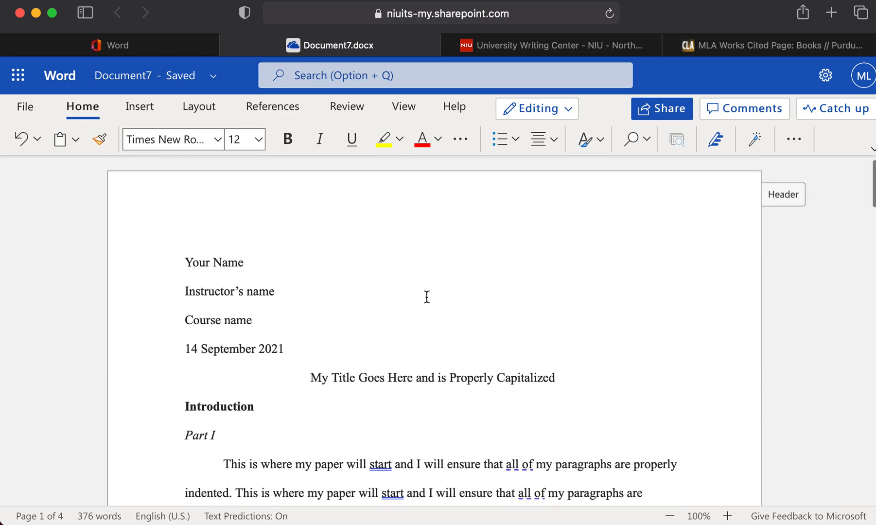
{"action": "scroll", "coordinate": [396, 430], "scroll_direction": "down", "scroll_amount": 2}
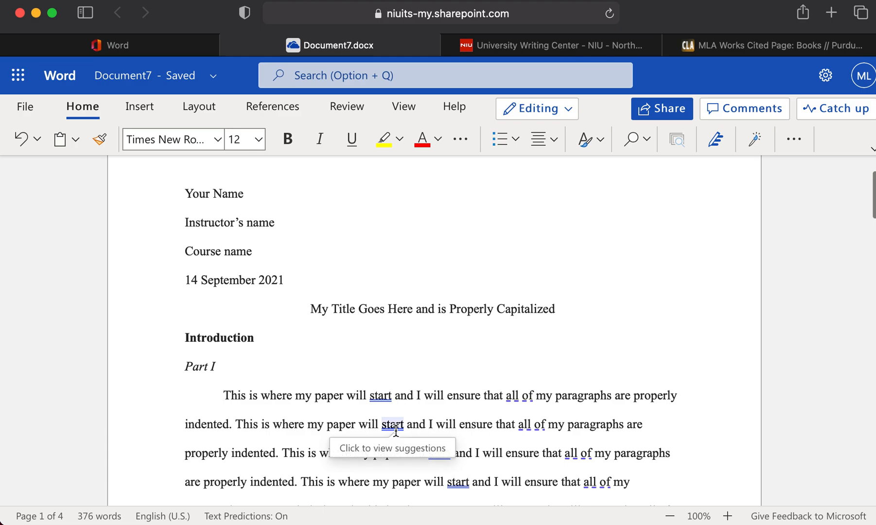
{"action": "scroll", "coordinate": [391, 355], "scroll_direction": "down", "scroll_amount": 2}
{"action": "scroll", "coordinate": [394, 358], "scroll_direction": "up", "scroll_amount": 4}
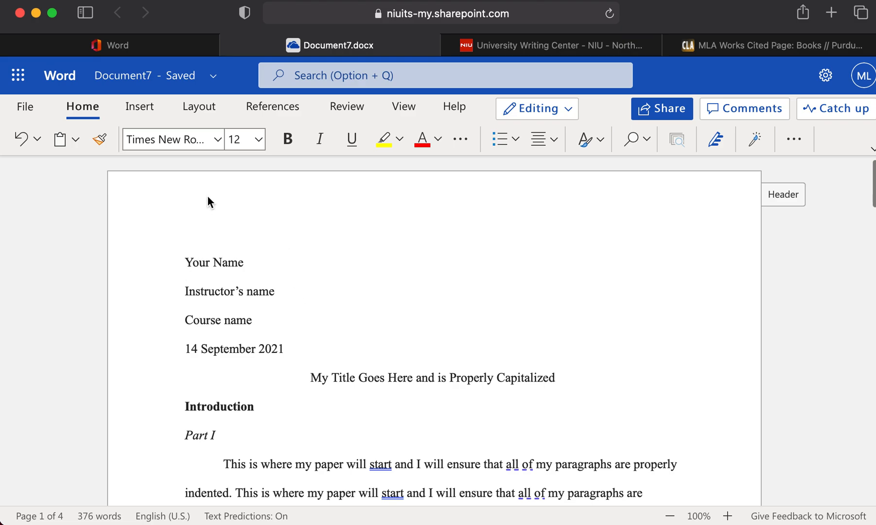
Step: View the document's Save as options, including the PDF download, and return to the document's Works Cited page
{"action": "left_click", "coordinate": [21, 108]}
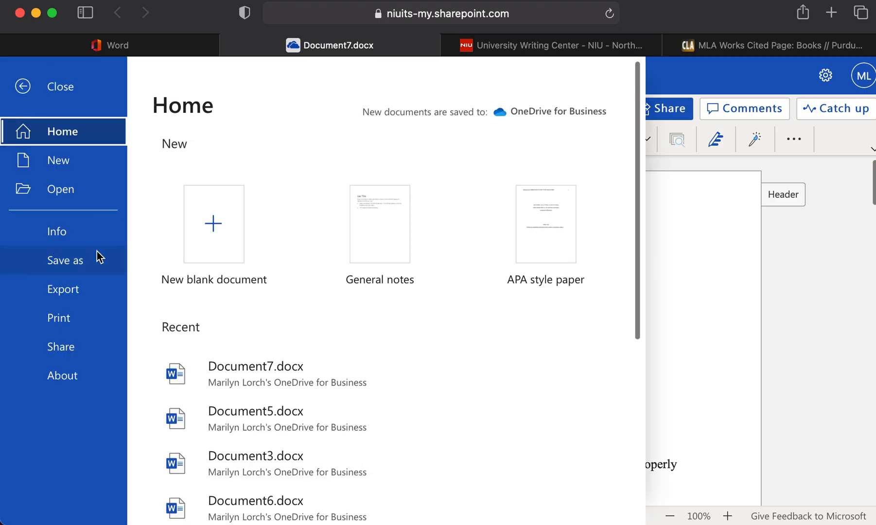
{"action": "left_click", "coordinate": [80, 267]}
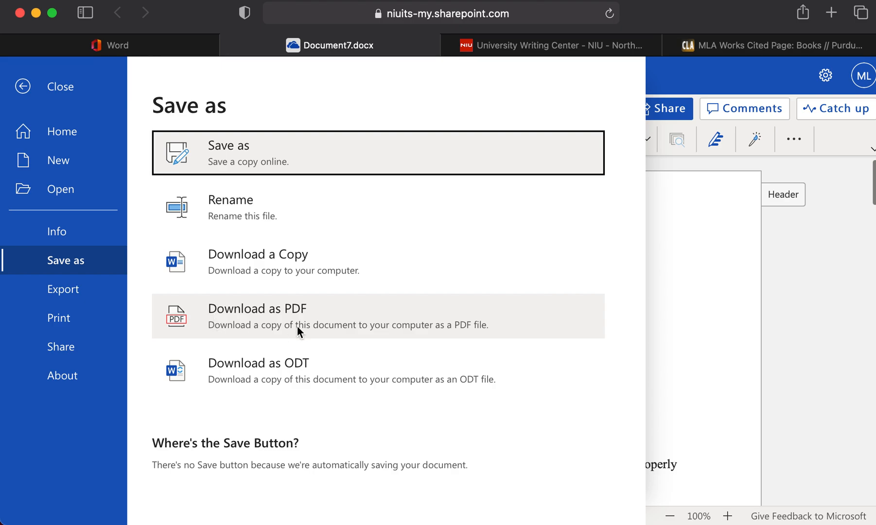
{"action": "left_click", "coordinate": [683, 334]}
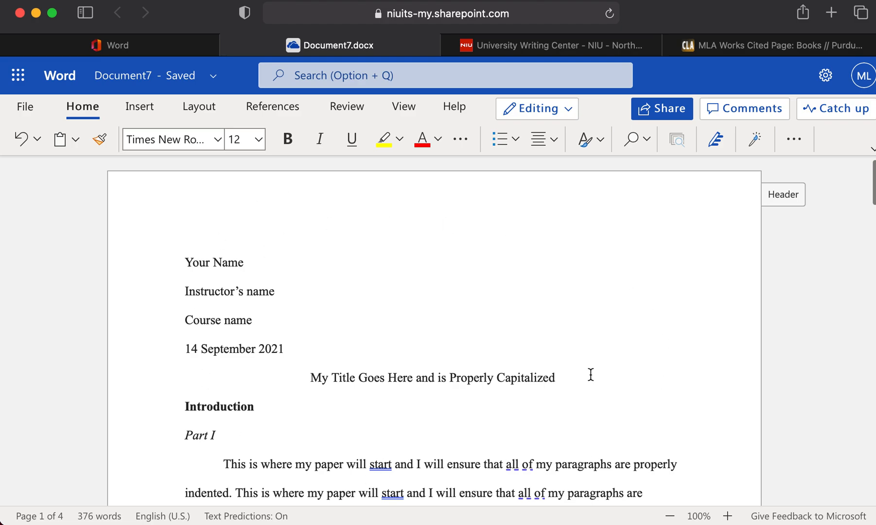
{"action": "scroll", "coordinate": [547, 323], "scroll_direction": "down", "scroll_amount": 5}
{"action": "scroll", "coordinate": [548, 322], "scroll_direction": "down", "scroll_amount": 15}
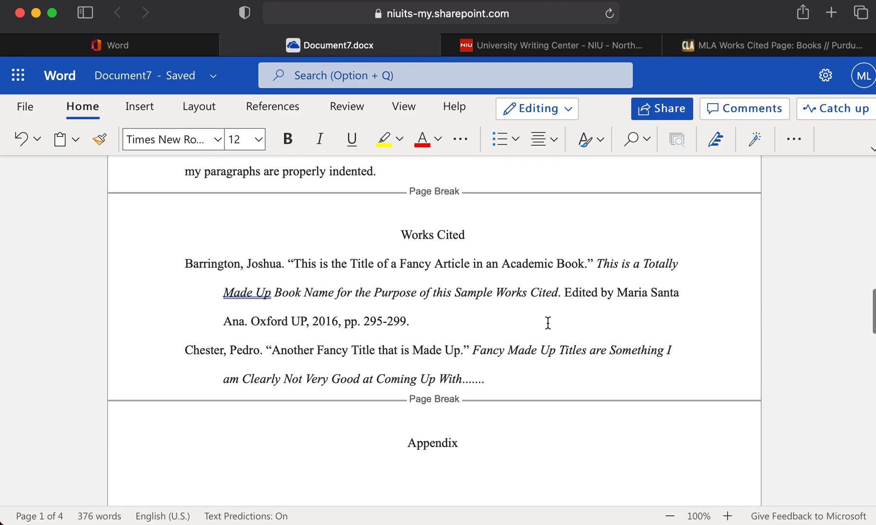
Step: Review the document's opening pages, checking the heading block, centered title, section headings and indented paragraphs
{"action": "scroll", "coordinate": [547, 322], "scroll_direction": "up", "scroll_amount": 10}
{"action": "scroll", "coordinate": [547, 323], "scroll_direction": "up", "scroll_amount": 10}
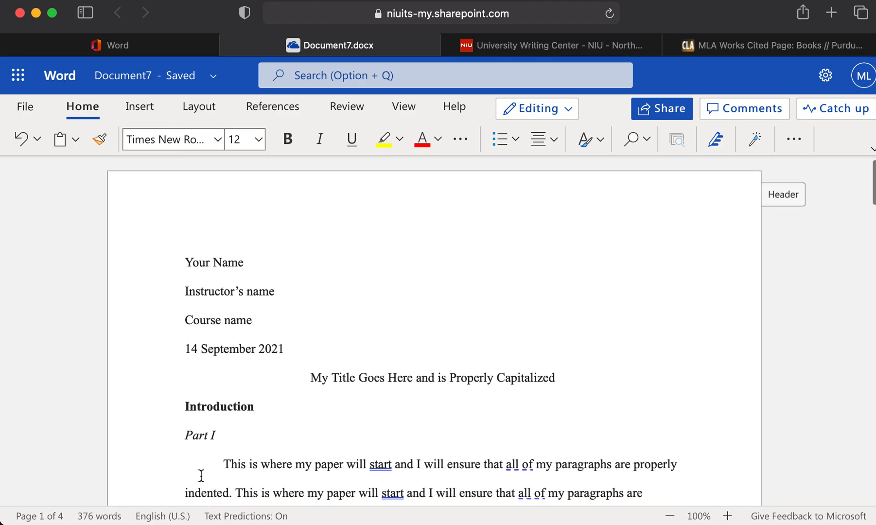
{"action": "scroll", "coordinate": [408, 365], "scroll_direction": "down", "scroll_amount": 2}
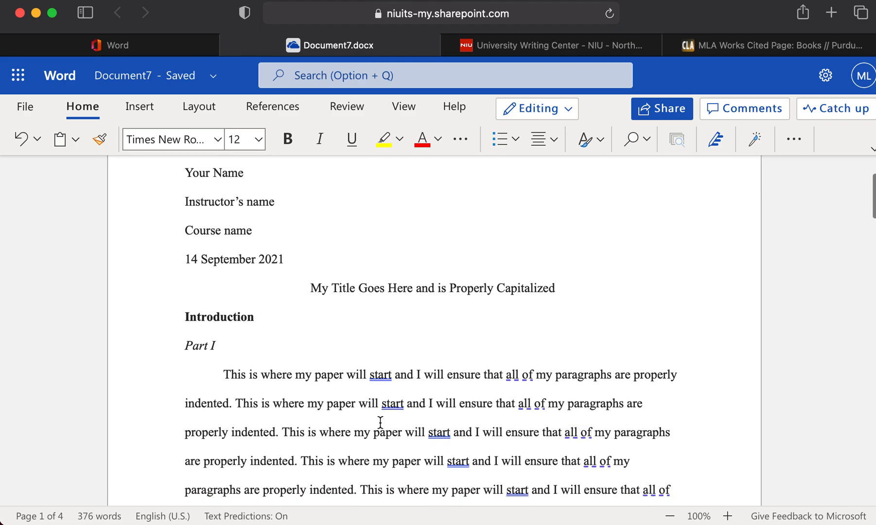
{"action": "scroll", "coordinate": [398, 336], "scroll_direction": "up", "scroll_amount": 3}
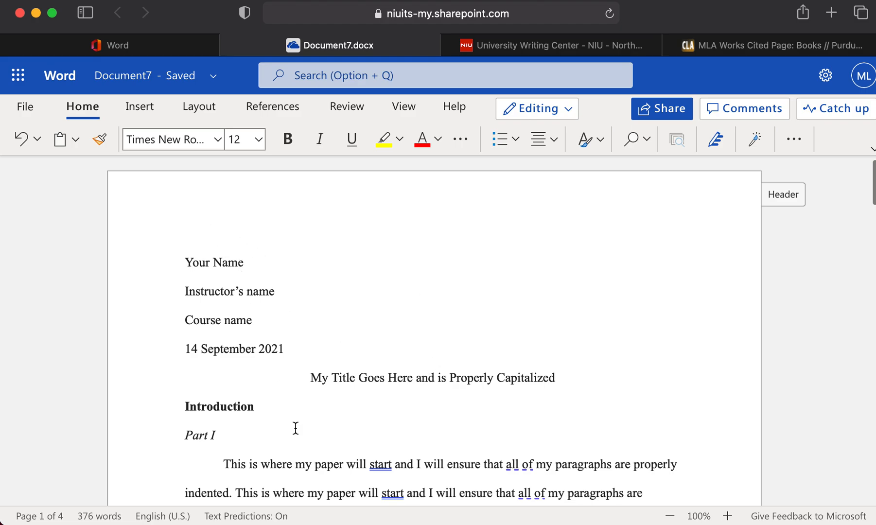
{"action": "scroll", "coordinate": [336, 290], "scroll_direction": "down", "scroll_amount": 5}
{"action": "scroll", "coordinate": [336, 289], "scroll_direction": "up", "scroll_amount": 5}
{"action": "scroll", "coordinate": [469, 403], "scroll_direction": "down", "scroll_amount": 5}
{"action": "scroll", "coordinate": [469, 402], "scroll_direction": "up", "scroll_amount": 2}
{"action": "scroll", "coordinate": [469, 403], "scroll_direction": "down", "scroll_amount": 6}
{"action": "scroll", "coordinate": [503, 367], "scroll_direction": "up", "scroll_amount": 8}
Step: View the document's Save as options, including downloading a copy, and look through the full document once more
{"action": "left_click", "coordinate": [27, 107]}
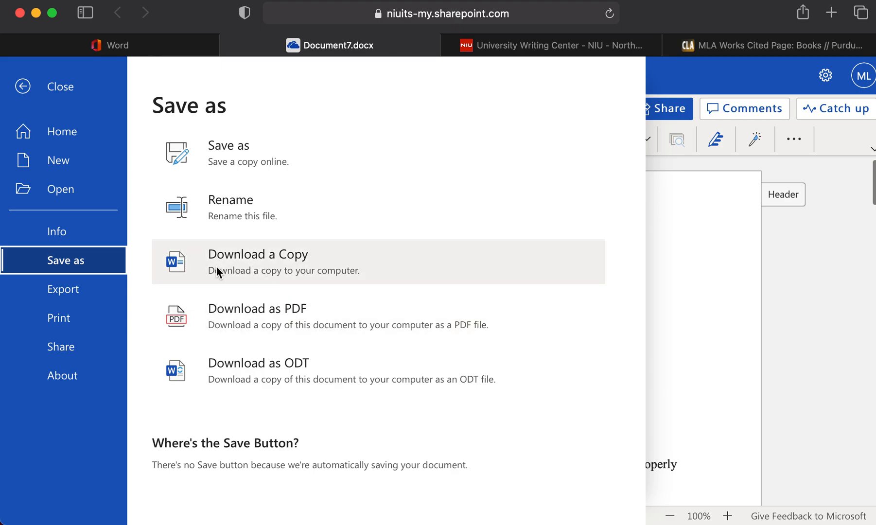
{"action": "left_click", "coordinate": [718, 328]}
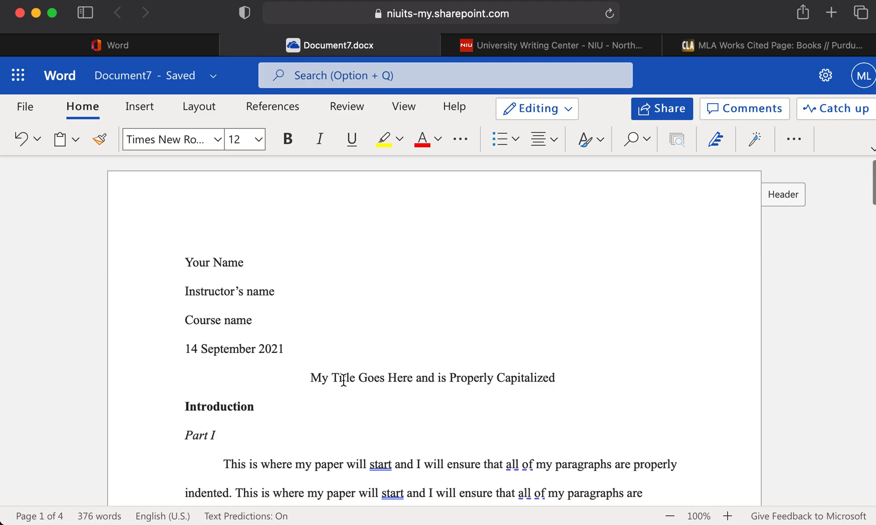
{"action": "scroll", "coordinate": [395, 417], "scroll_direction": "down", "scroll_amount": 20}
{"action": "scroll", "coordinate": [395, 417], "scroll_direction": "up", "scroll_amount": 20}
{"action": "scroll", "coordinate": [434, 352], "scroll_direction": "down", "scroll_amount": 5}
{"action": "scroll", "coordinate": [435, 355], "scroll_direction": "up", "scroll_amount": 5}
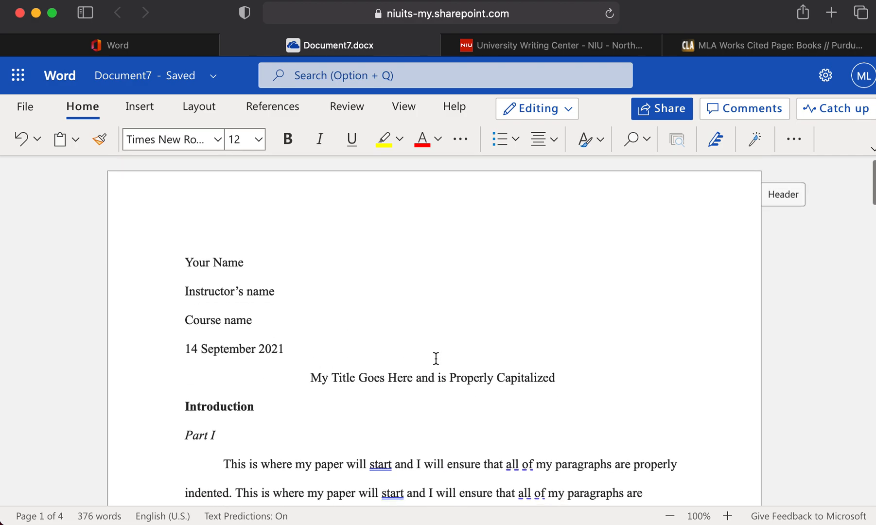